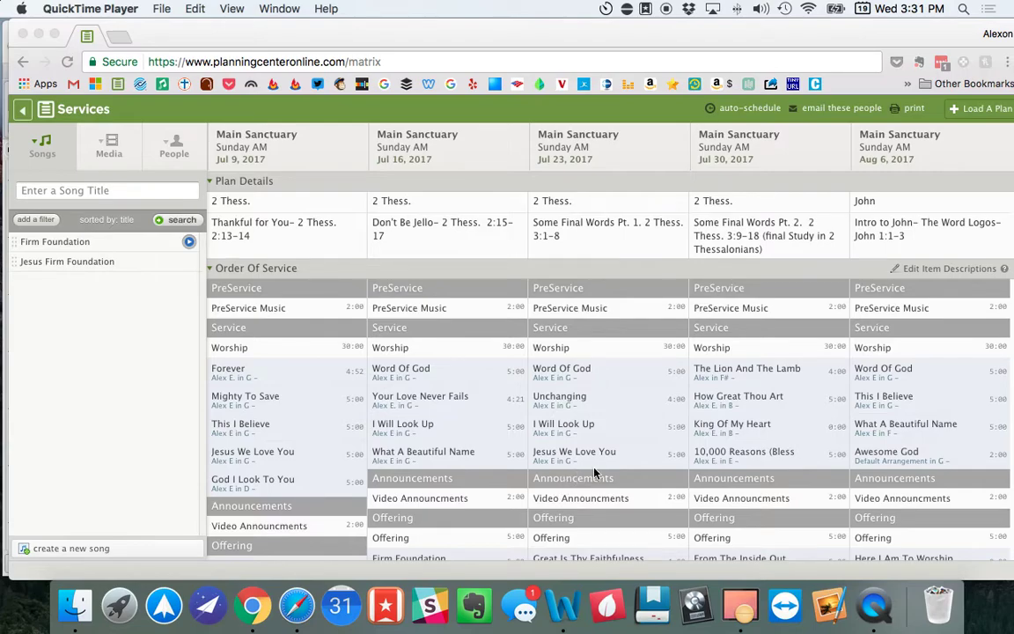
Search the song library for "firm foundation" and open the existing arrangement of the song Firm Foundation
click(158, 194)
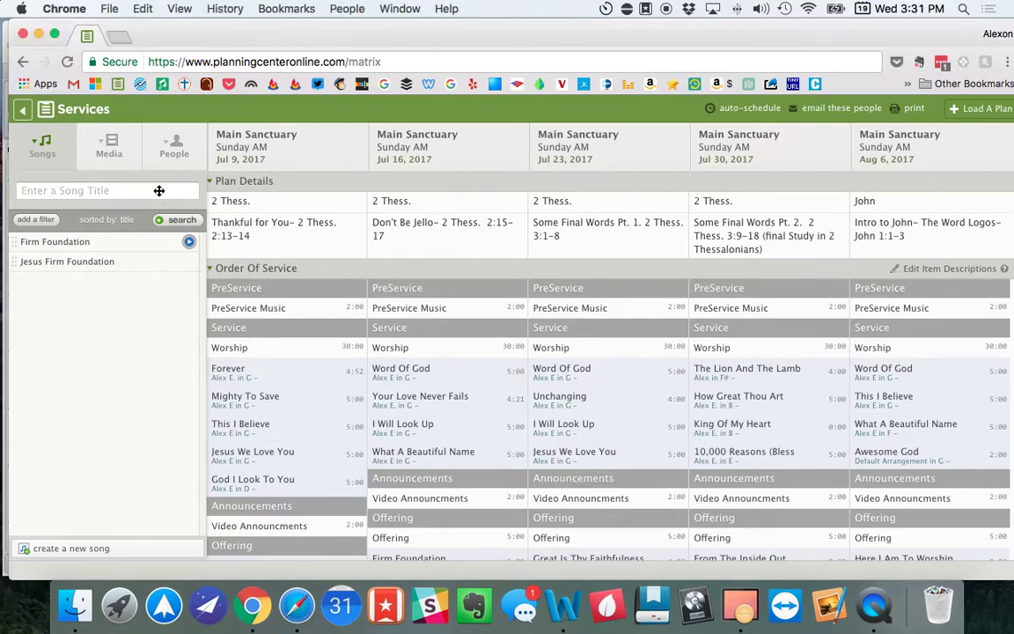
text(firm foundation)
key(Return)
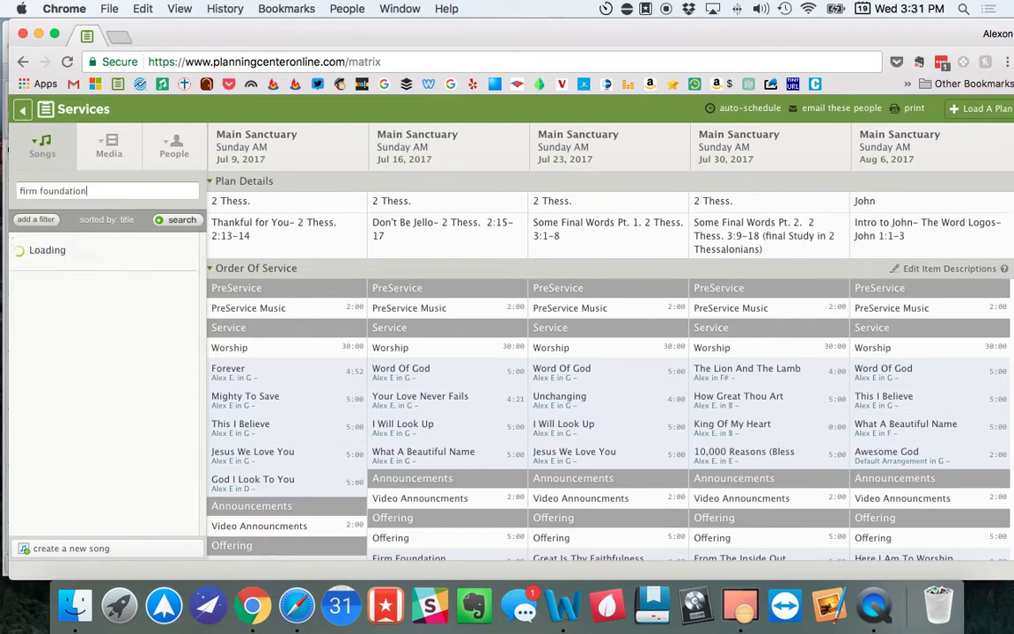
mouse_move(118, 240)
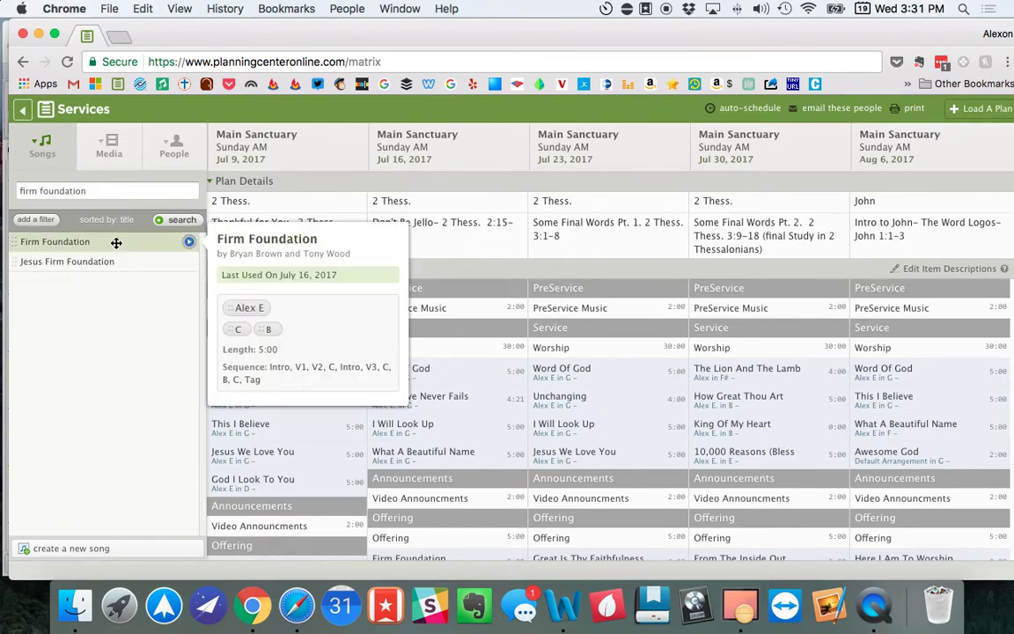
click(232, 247)
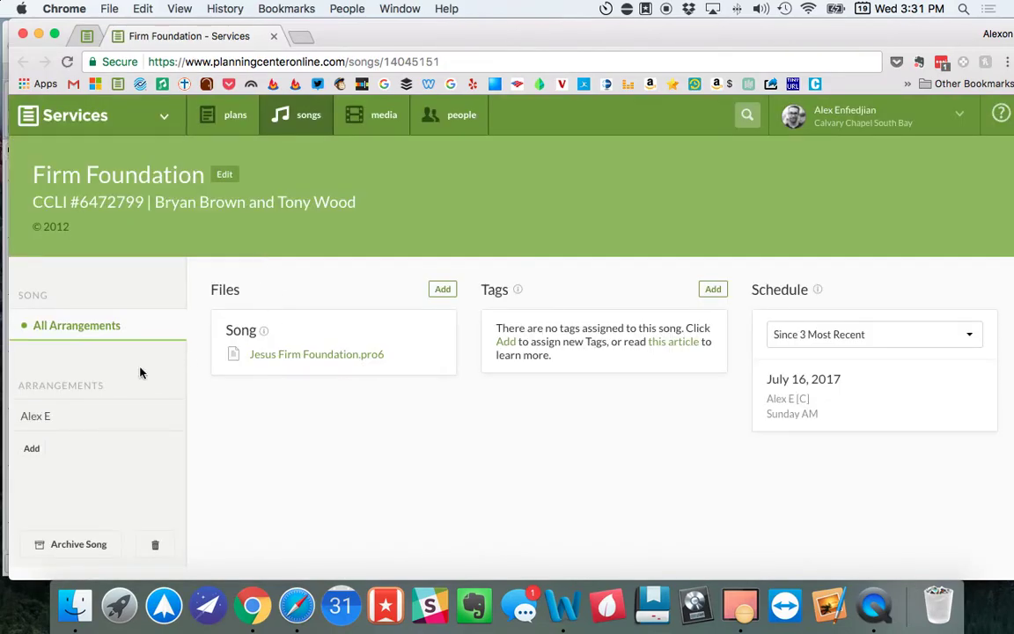
click(70, 414)
scroll(620, 477, down, 2)
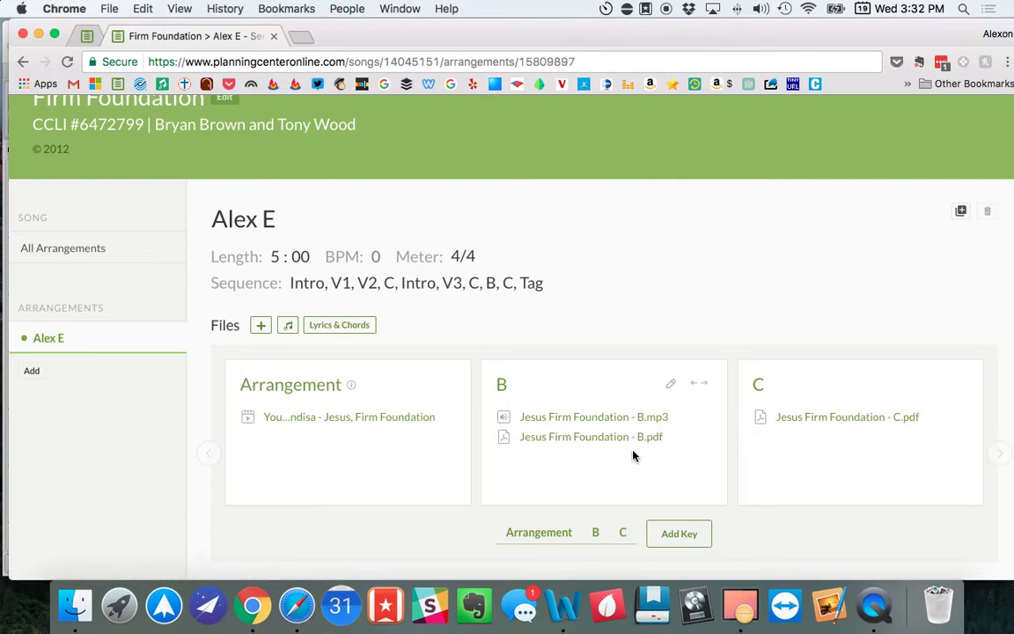
Preview the chart file "Jesus Firm Foundation - B.pdf" for the key of B, read through it and close the preview
mouse_move(660, 446)
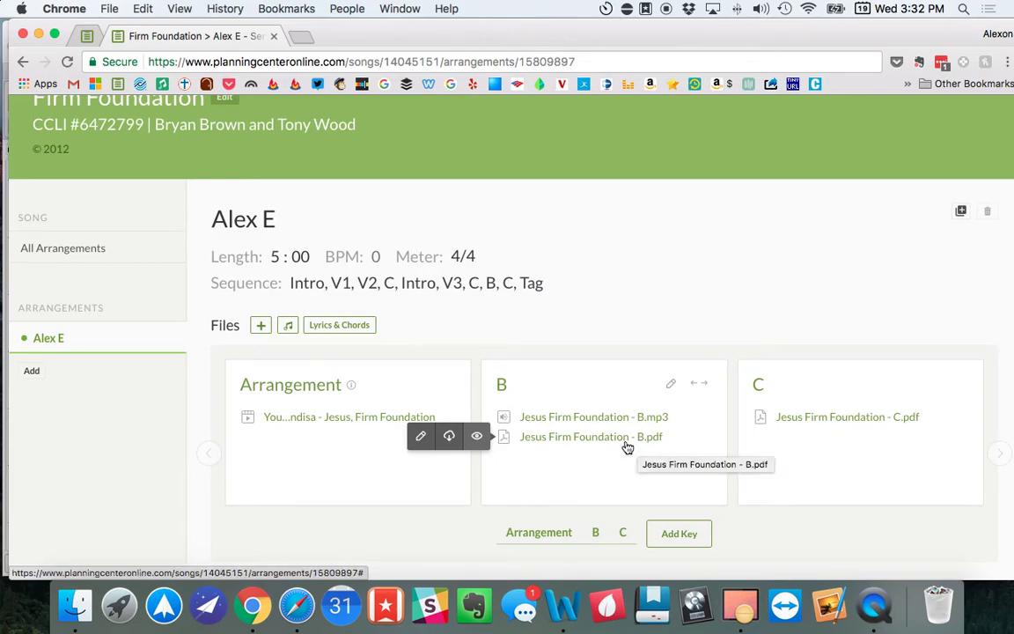
click(479, 440)
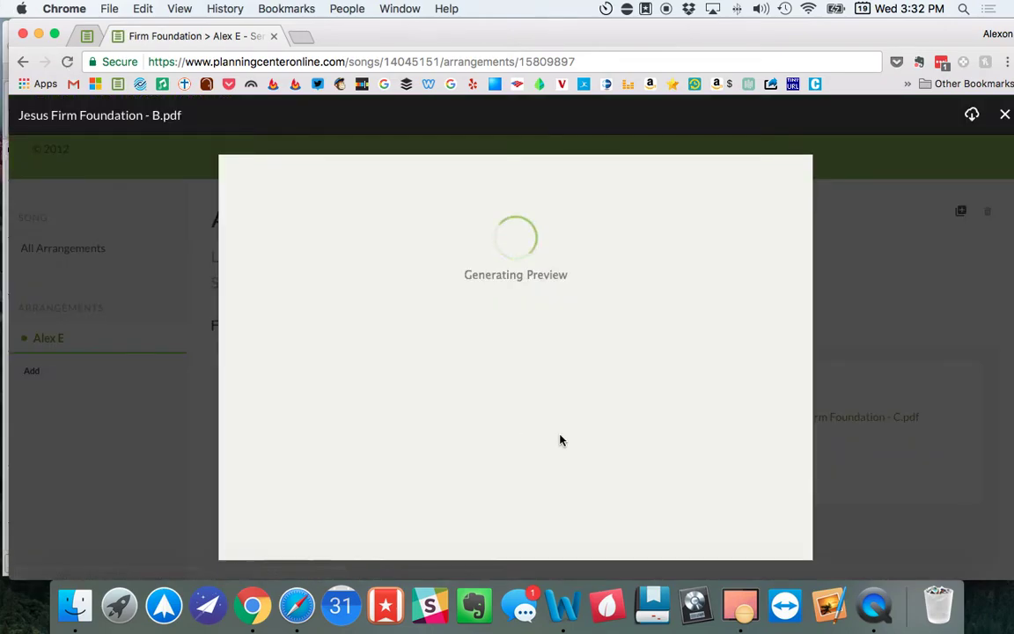
scroll(567, 439, down, 5)
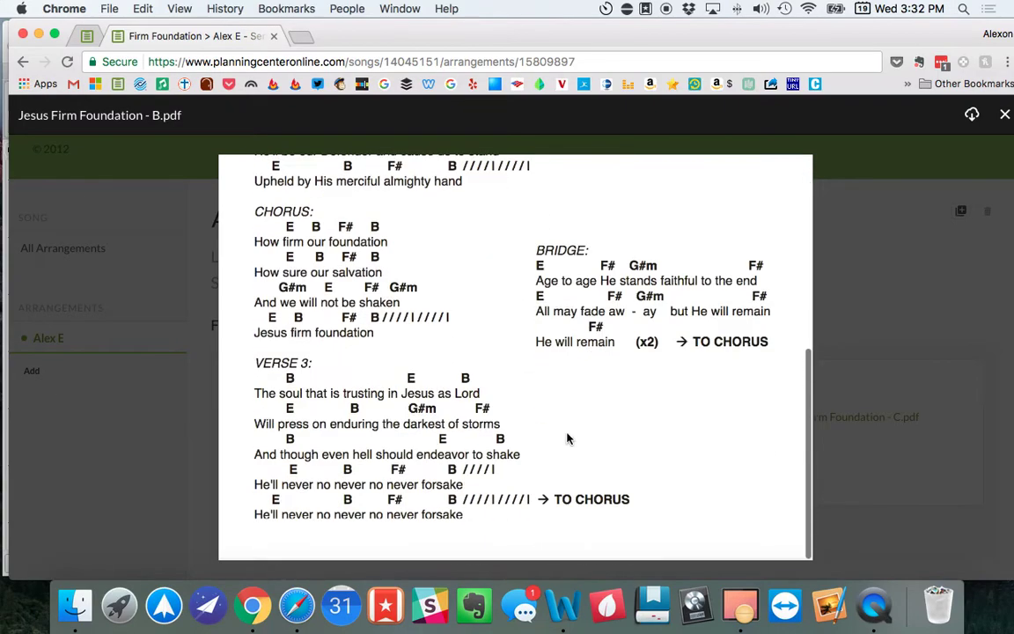
scroll(568, 438, up, 5)
click(853, 387)
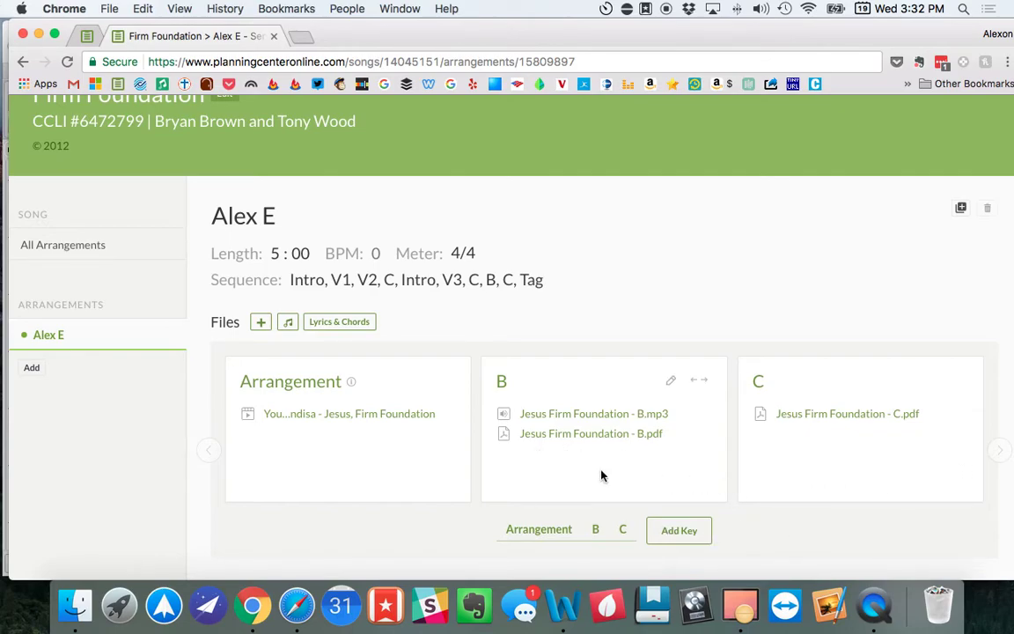
Open the Lyrics & Chords editor for this arrangement
click(340, 323)
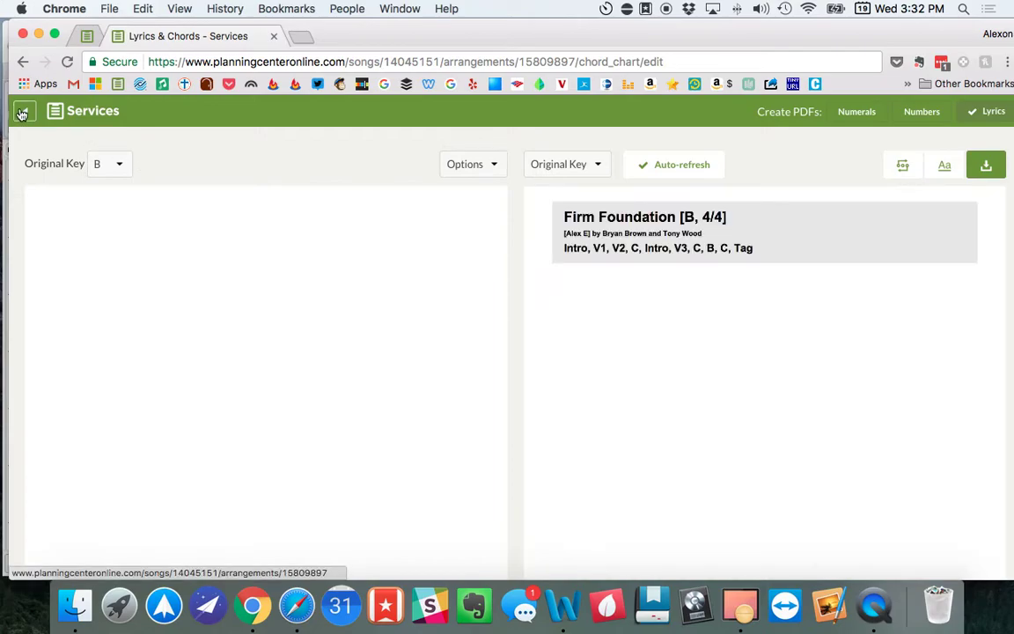
click(26, 112)
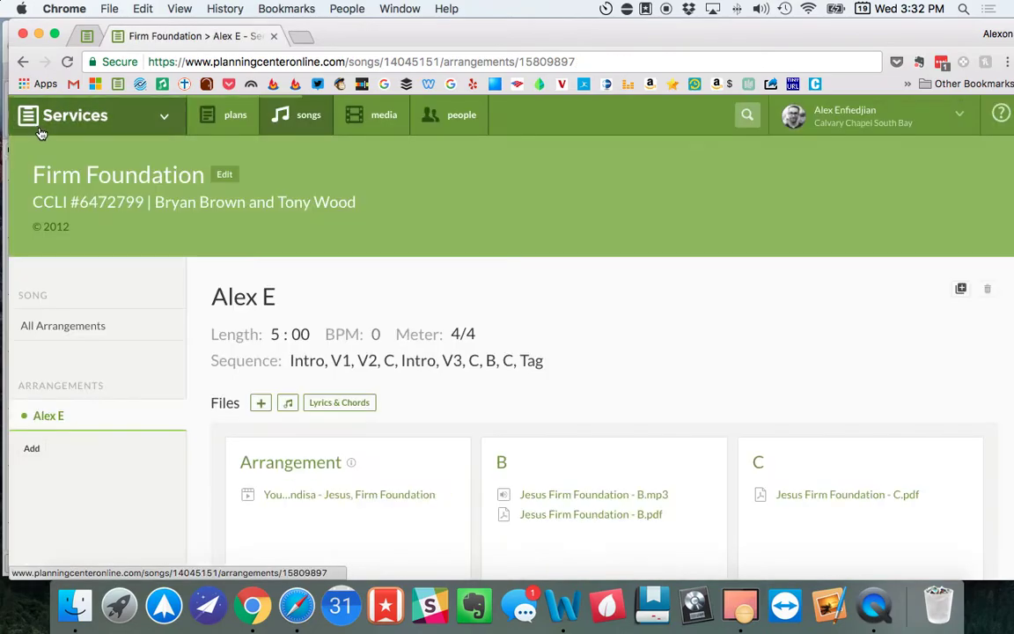
click(357, 403)
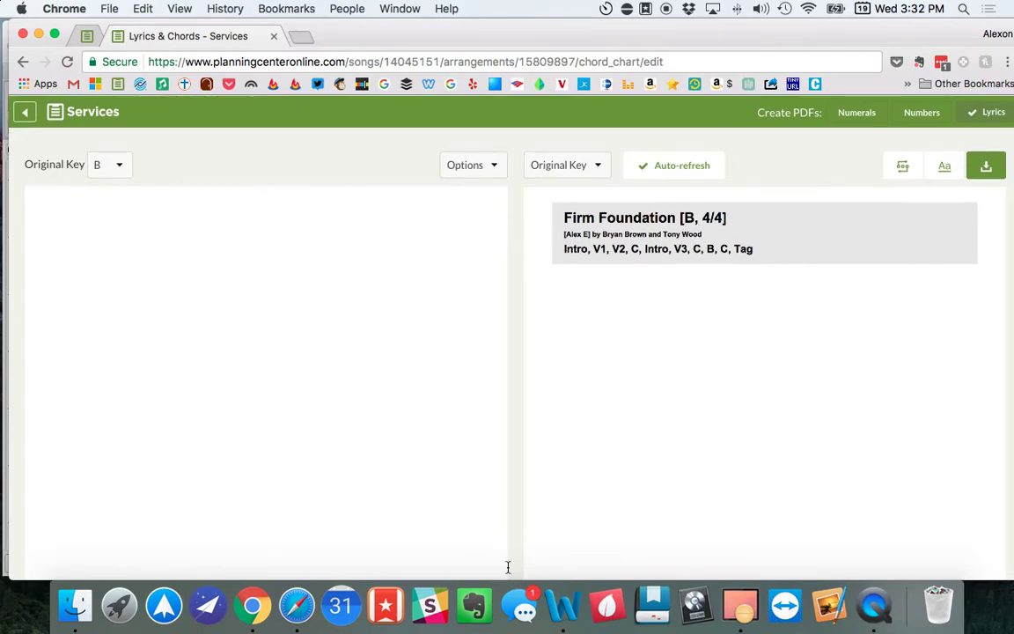
Switch to Word and move the "Jesus Firm Foundation - B.doc" window aside so the lyrics editor shows next to it
click(563, 605)
click(330, 314)
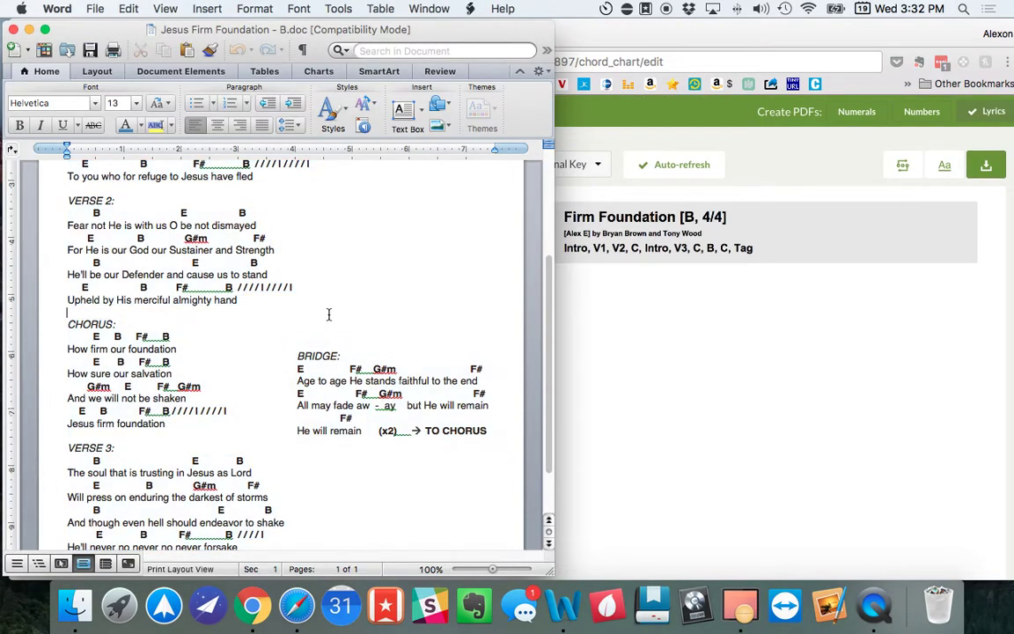
scroll(330, 314, up, 5)
drag(92, 29, 486, 57)
scroll(714, 364, down, 3)
scroll(714, 364, down, 2)
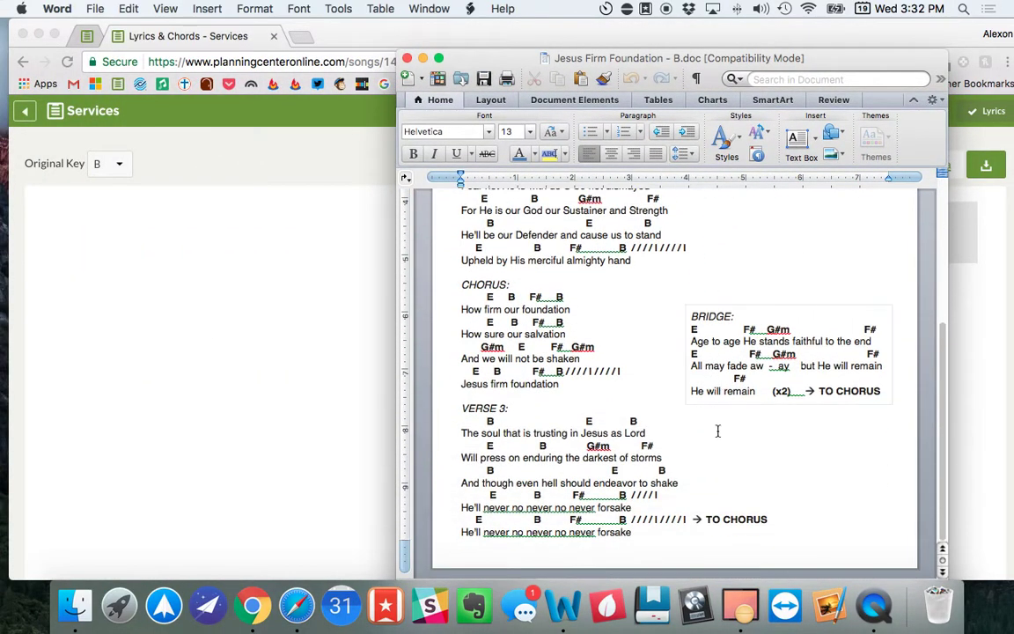
Copy the main chord chart text from Verse 1 through Verse 3 and paste it into the empty lyrics editor in Chrome
drag(657, 539, 458, 231)
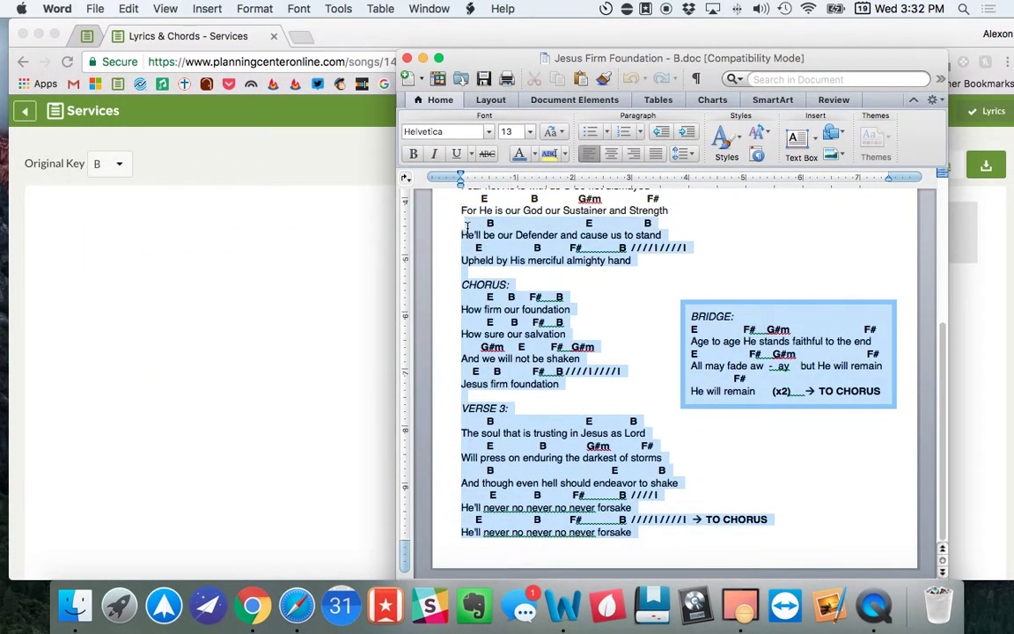
scroll(457, 231, up, 5)
drag(458, 296, 457, 294)
scroll(668, 569, down, 3)
scroll(668, 569, down, 3)
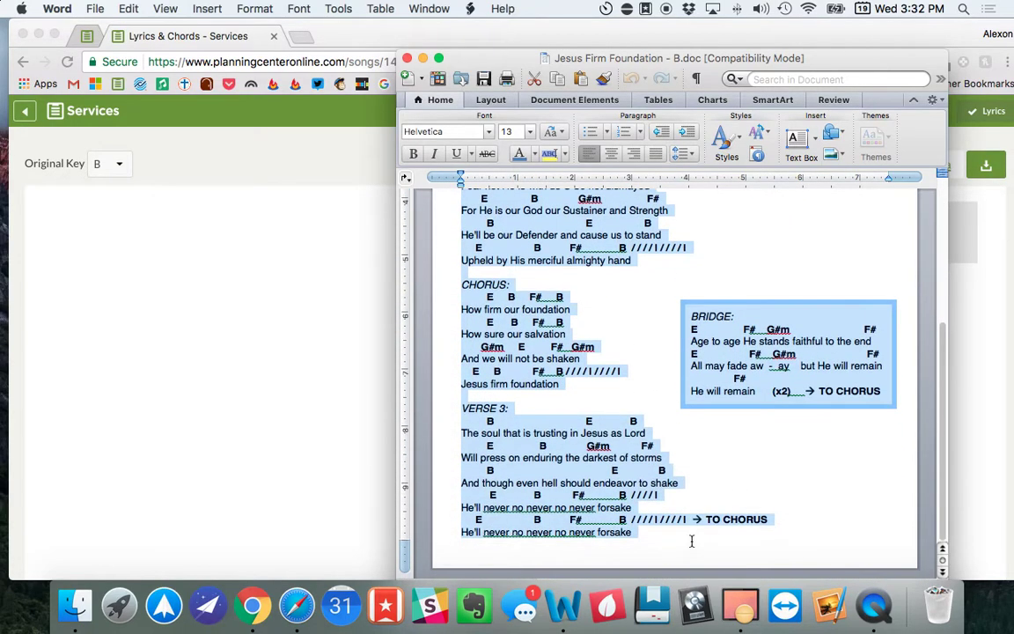
click(326, 333)
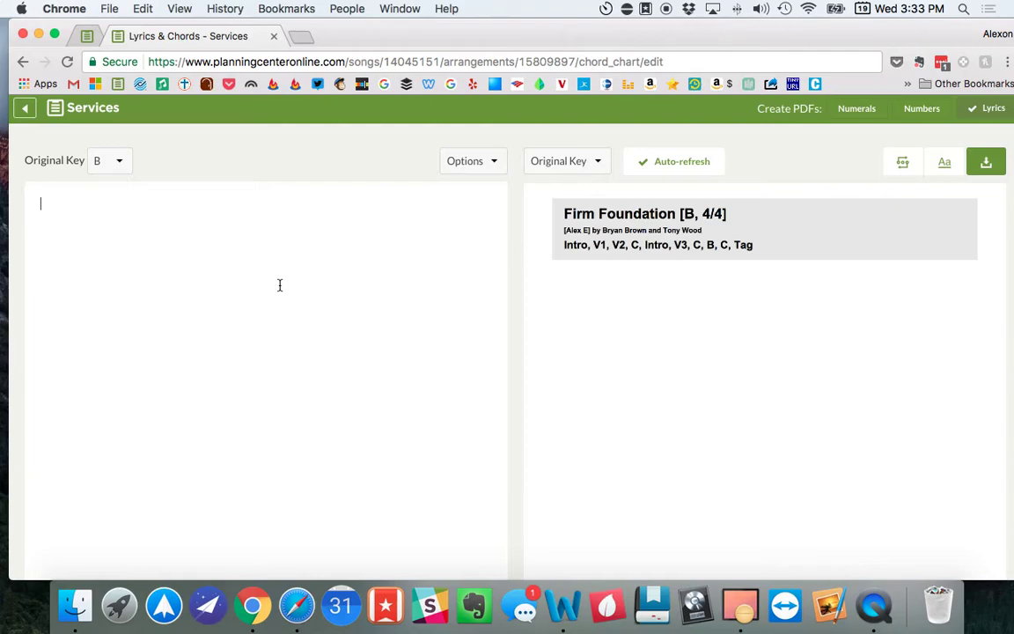
key(super+v)
scroll(280, 285, up, 10)
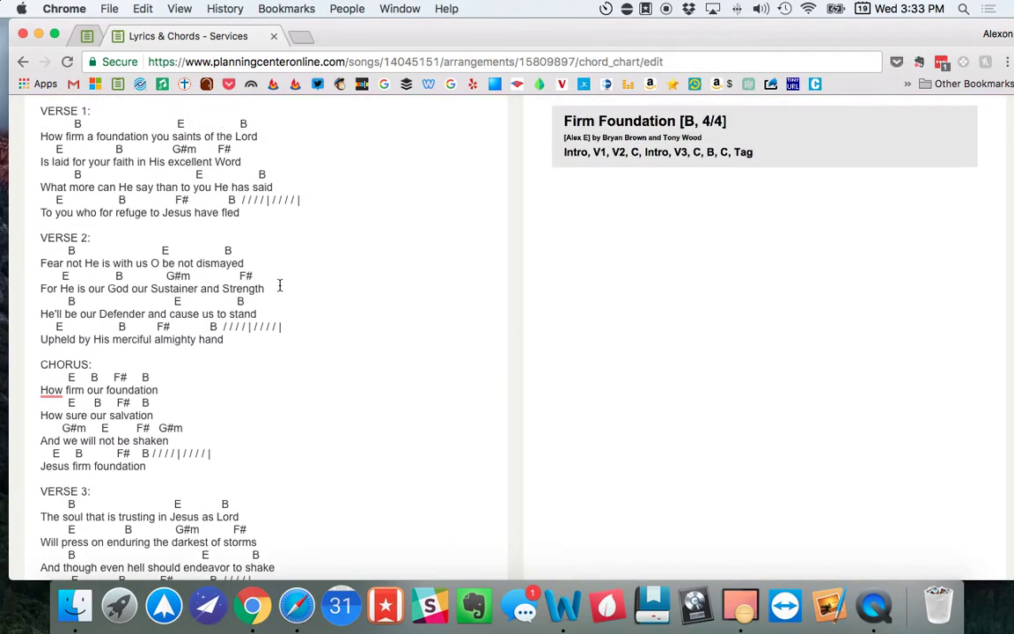
Insert an extra blank line after Verse 1, after Verse 2 and after the Chorus in the lyrics text
click(261, 308)
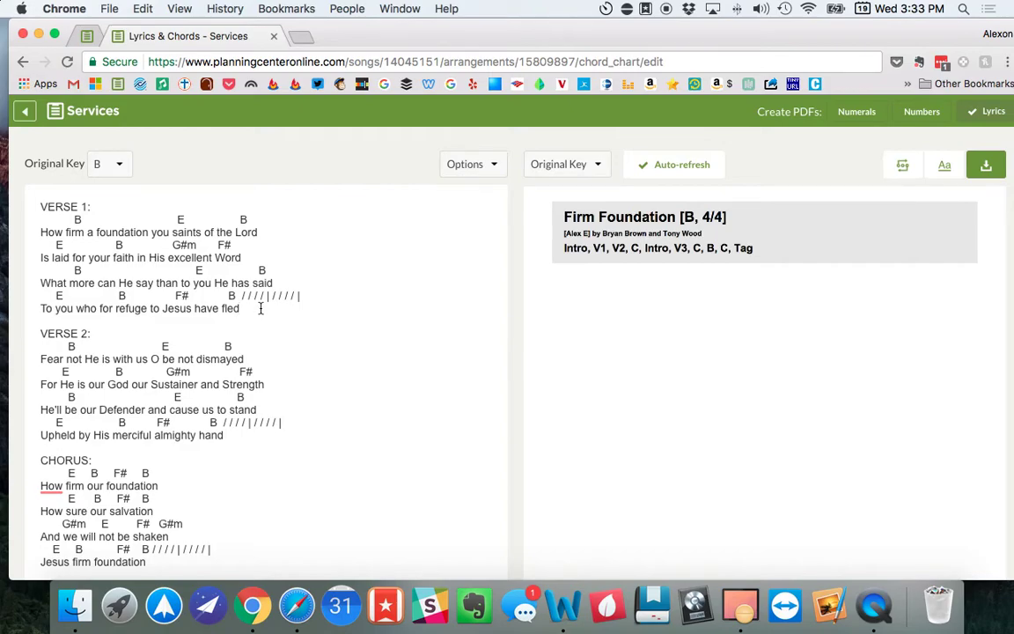
key(Return)
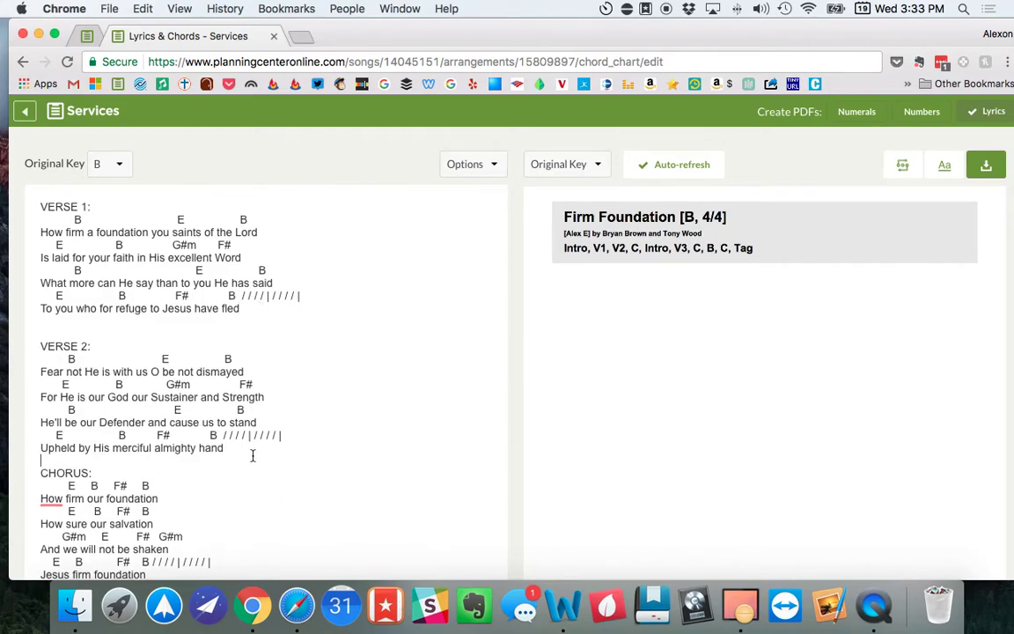
click(253, 455)
key(Return)
scroll(220, 462, down, 3)
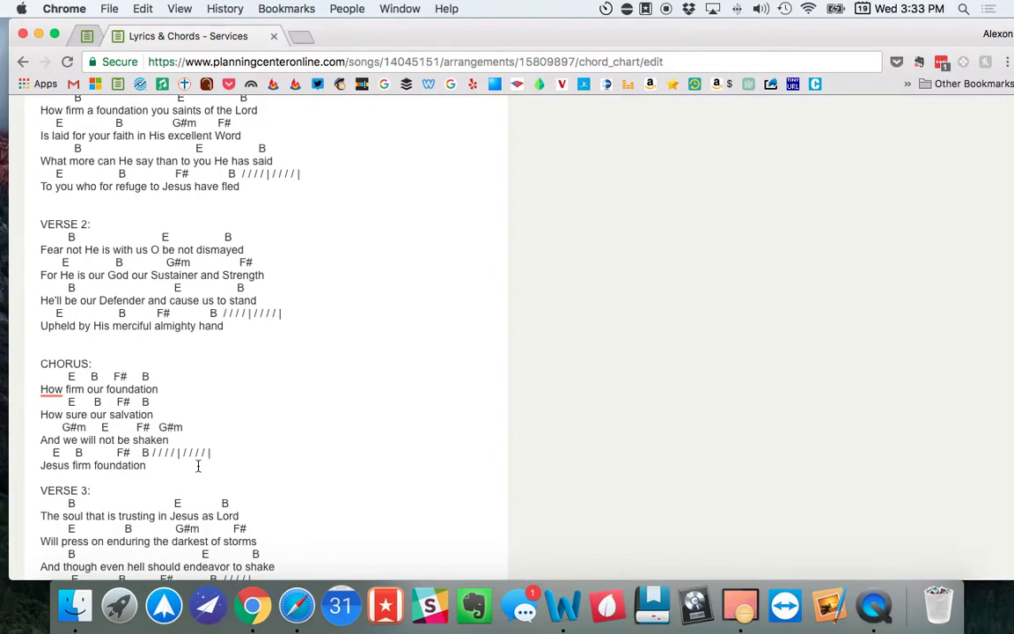
click(198, 467)
key(Return)
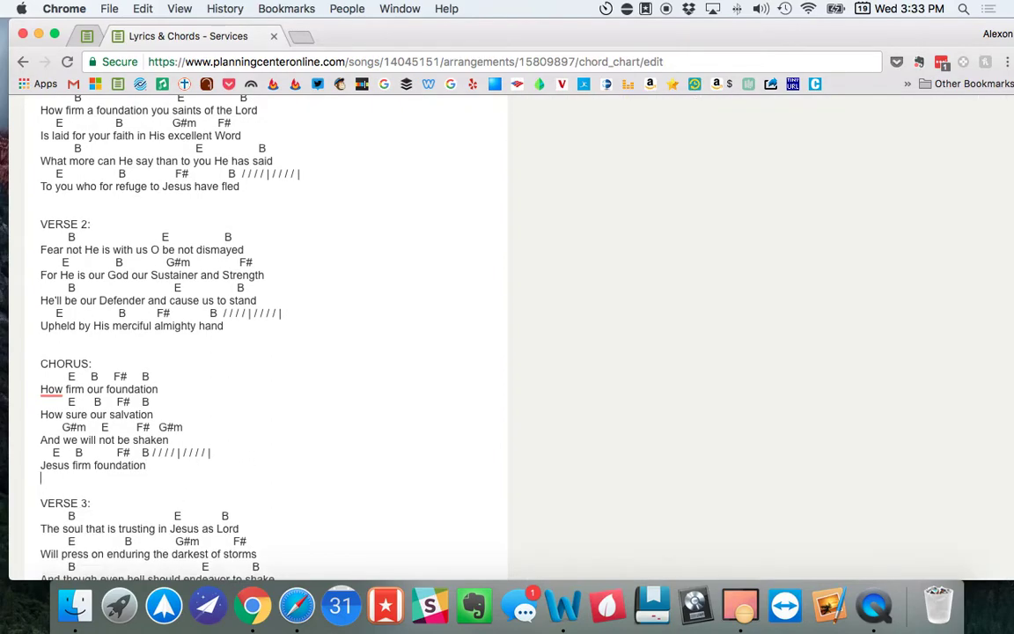
Copy the Bridge text box contents from the Word document and paste them below Verse 3 in the lyrics editor
scroll(227, 460, down, 1)
scroll(227, 460, down, 3)
scroll(227, 460, up, 5)
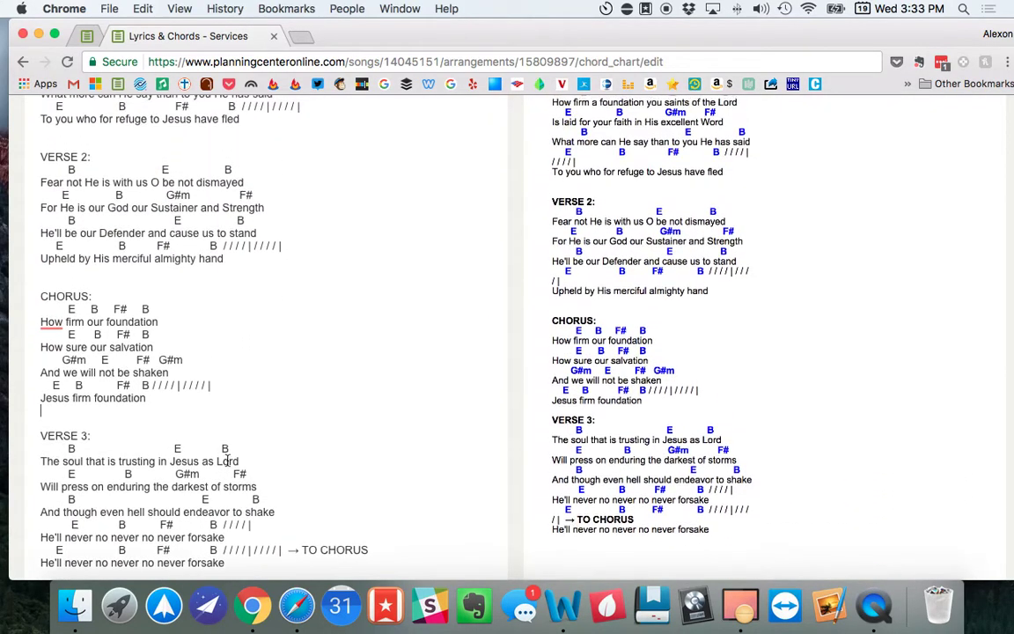
scroll(227, 460, down, 7)
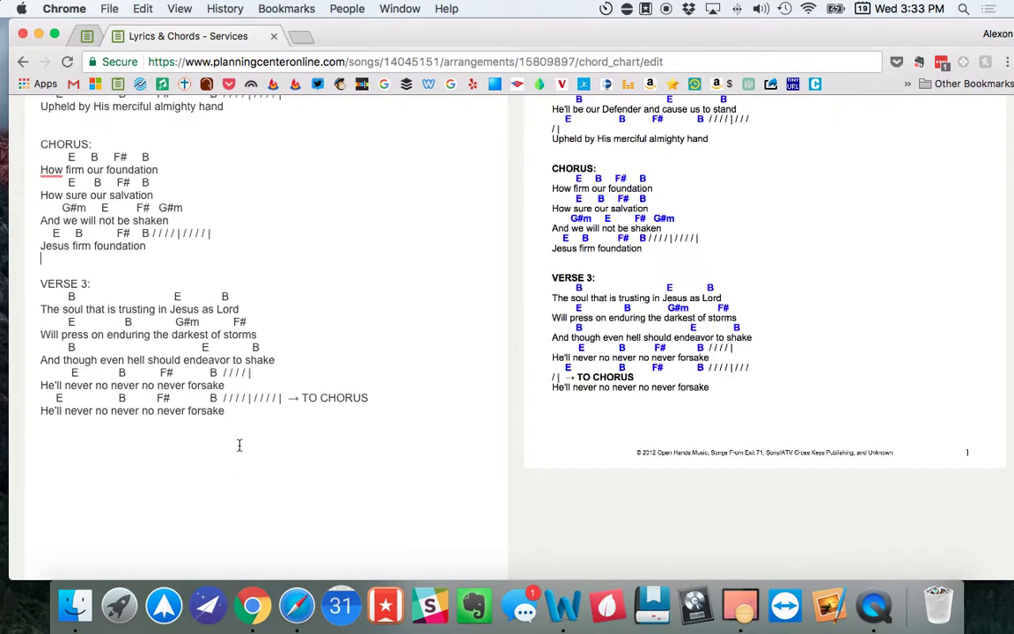
click(563, 606)
click(689, 414)
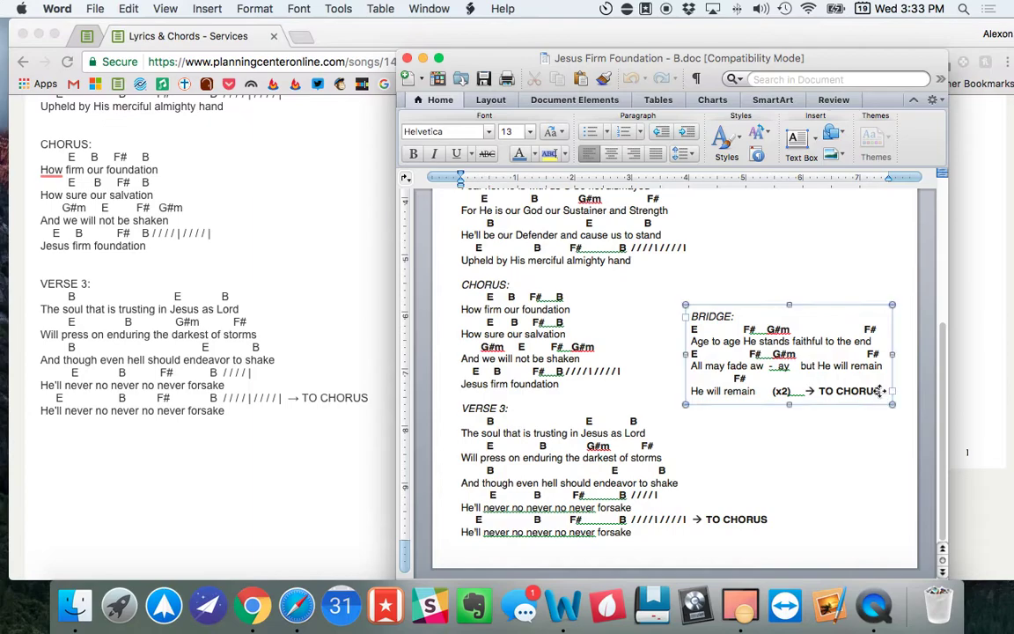
click(876, 394)
click(690, 315)
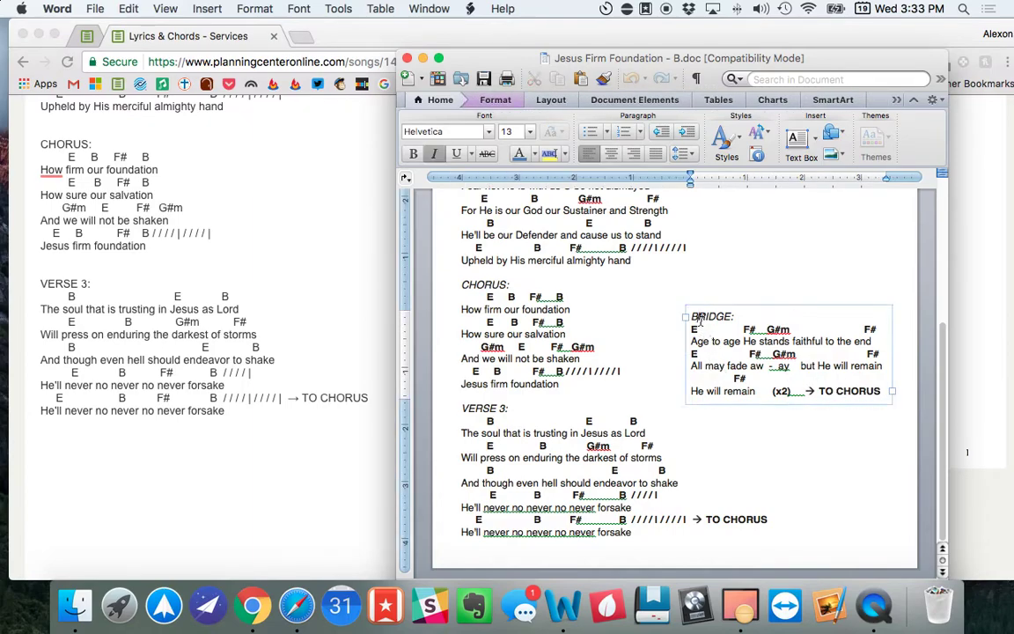
drag(690, 315, 880, 396)
key(super+c)
click(211, 422)
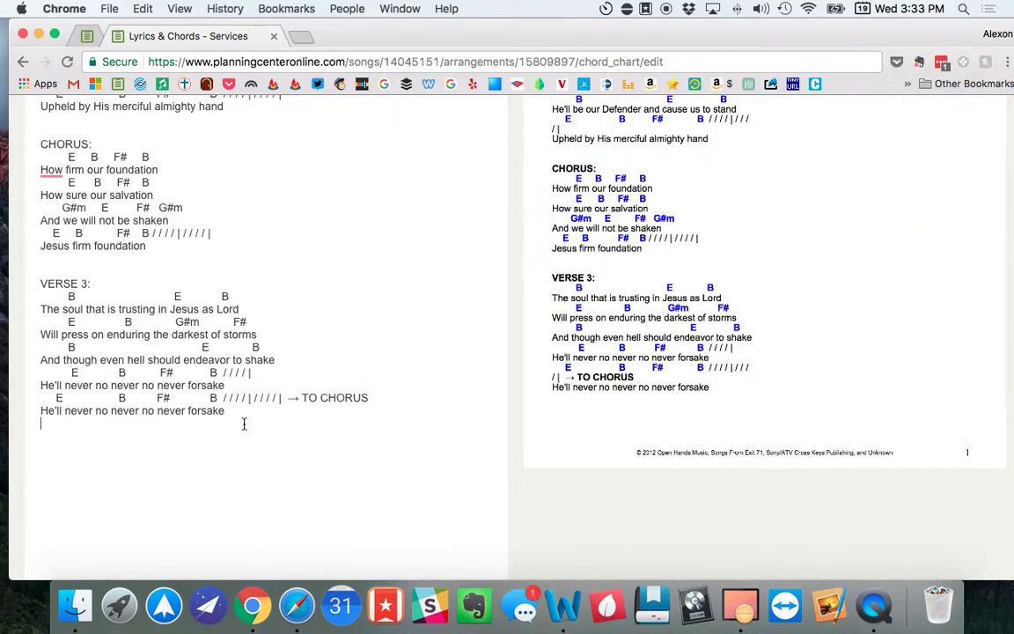
key(super+v)
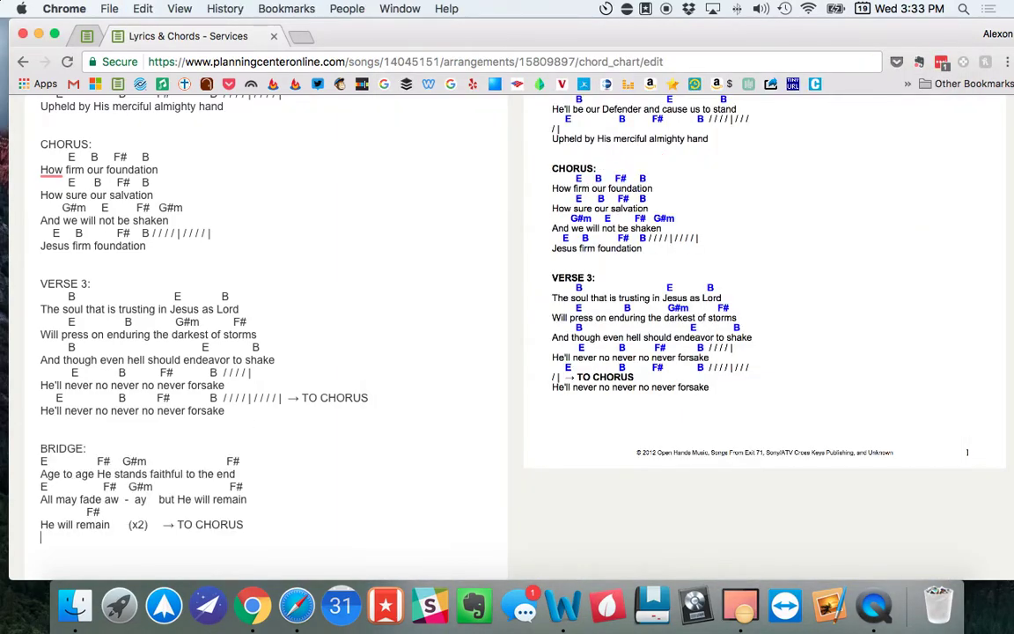
Change the chart's original key to C and restore it to B
scroll(286, 330, up, 10)
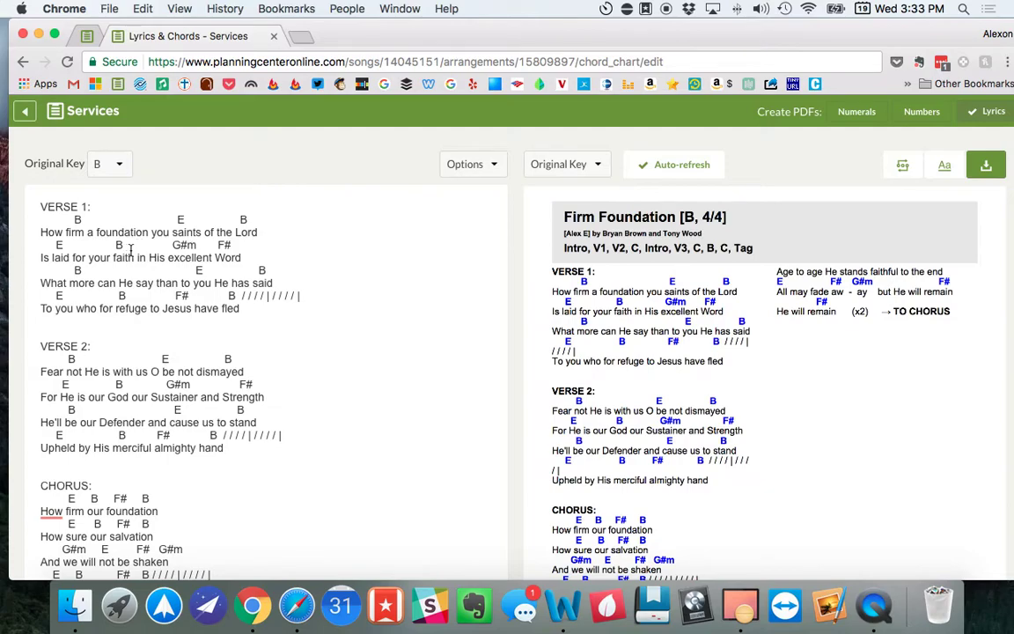
click(115, 167)
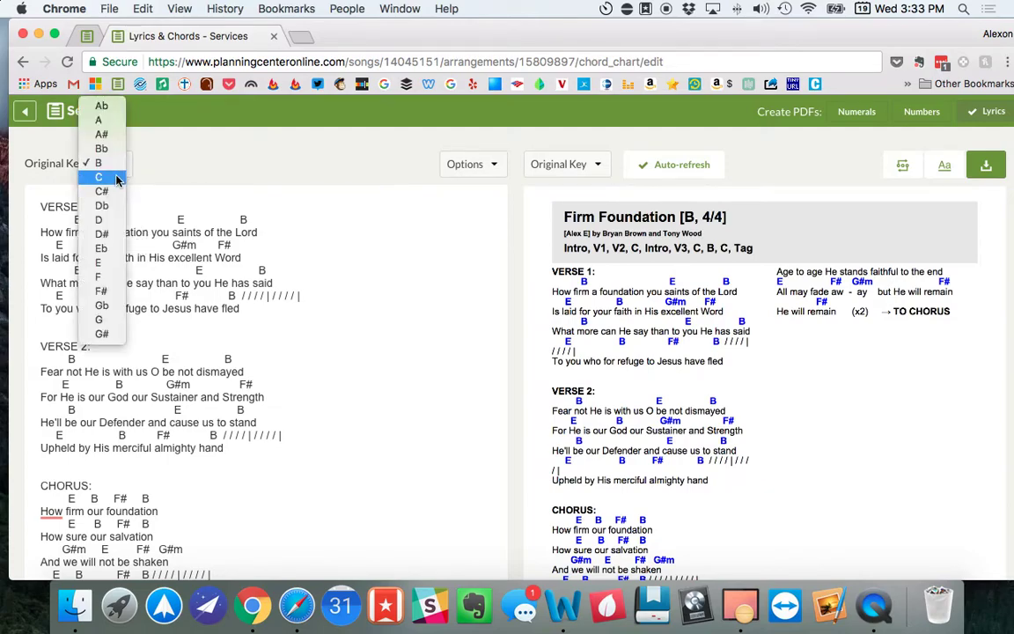
click(120, 181)
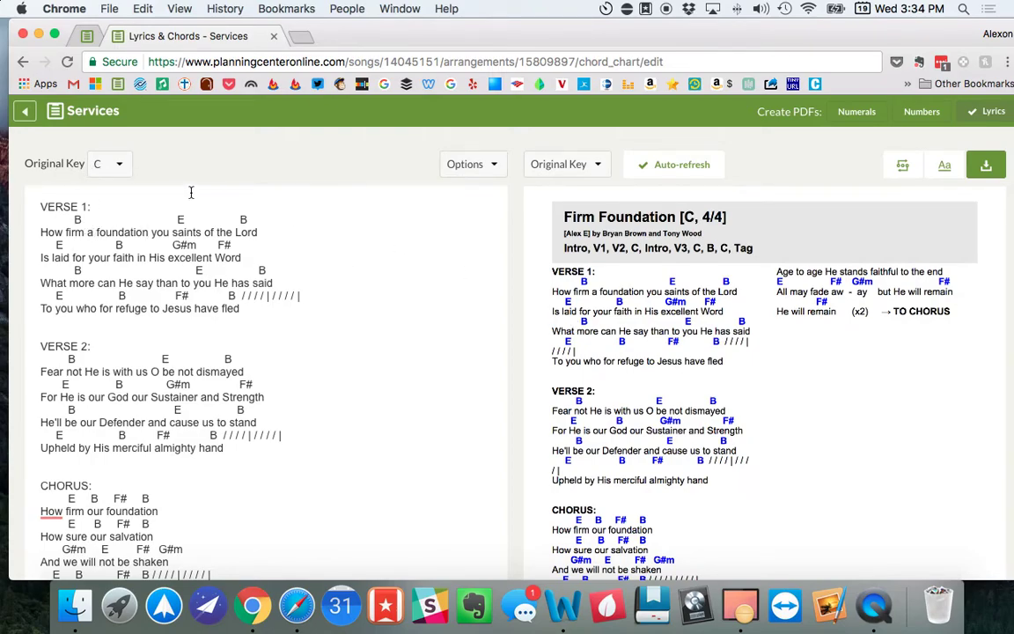
click(110, 163)
click(109, 147)
Review the chart's page settings for chord color, columns, font and font size, and close them
scroll(721, 327, down, 5)
scroll(783, 335, up, 5)
click(949, 175)
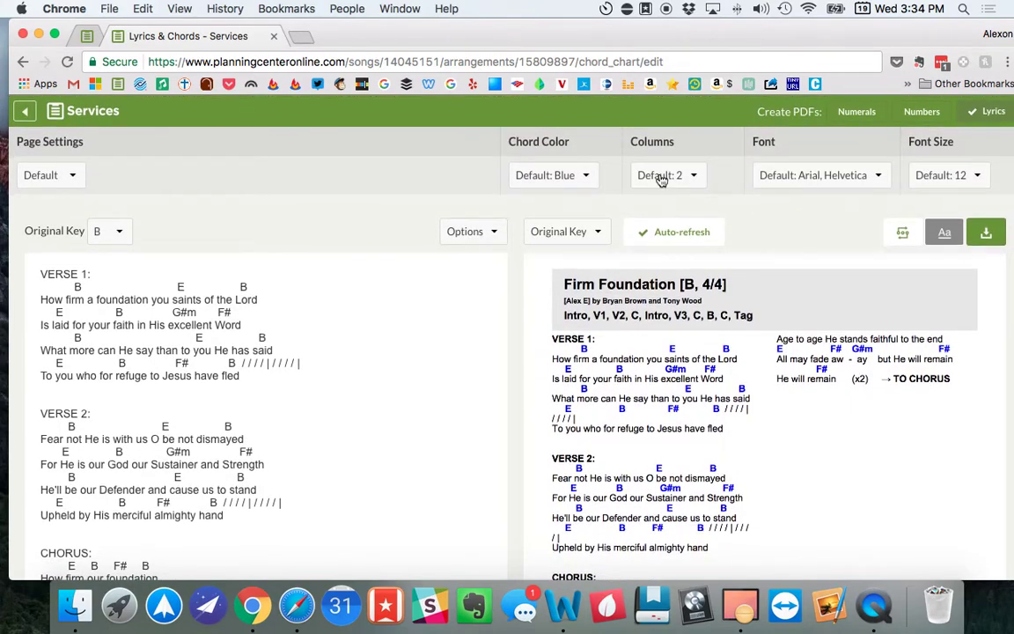
scroll(732, 314, down, 4)
scroll(710, 360, up, 4)
click(944, 234)
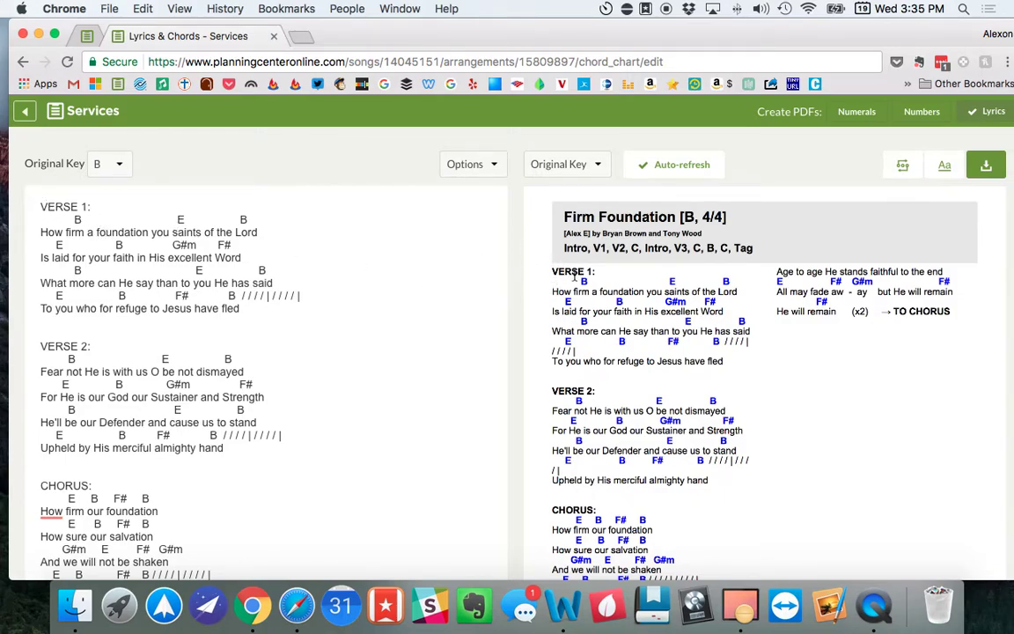
Insert two blank lines above the VERSE 1 heading to push the whole BRIDGE section into the second column
click(35, 206)
key(Return)
key(Return)
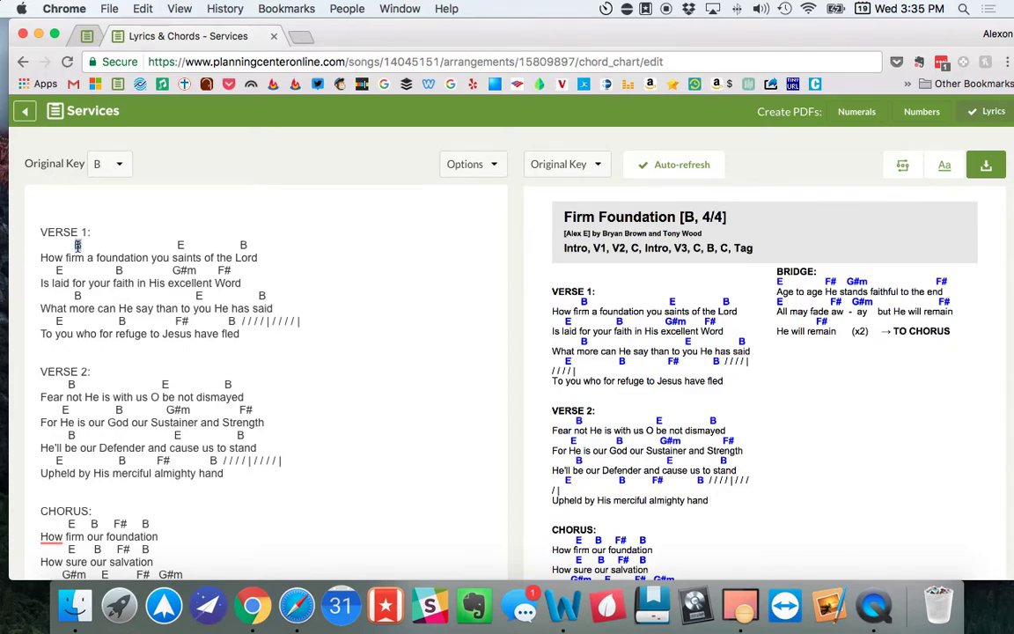
Move the first B chord of Verse 1's opening line inline with the lyrics as "f[B]irm"
double_click(78, 245)
key(super+x)
key(Down)
text([)
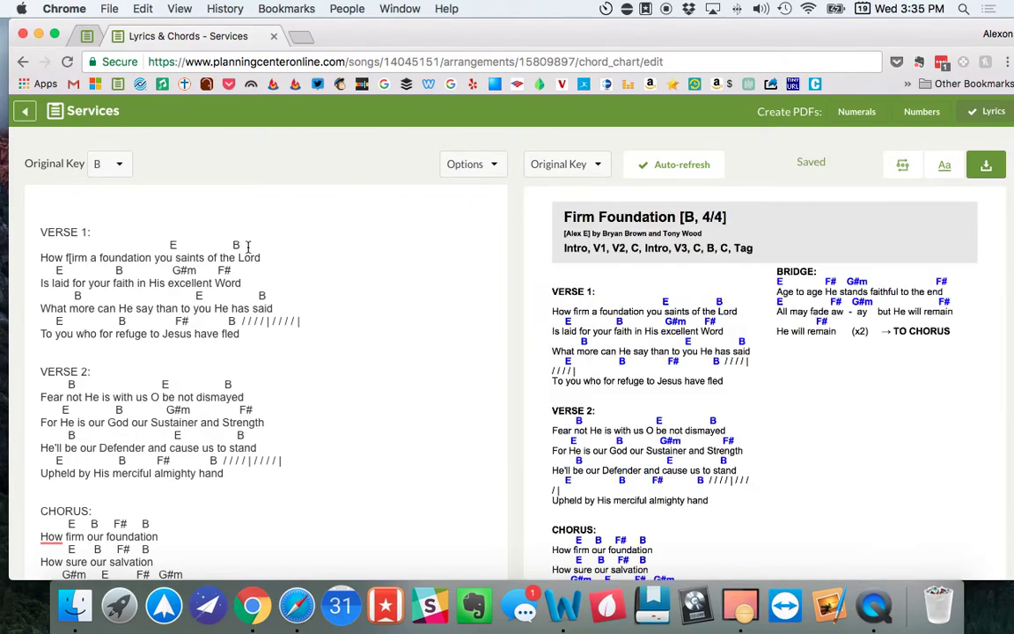
text([B)
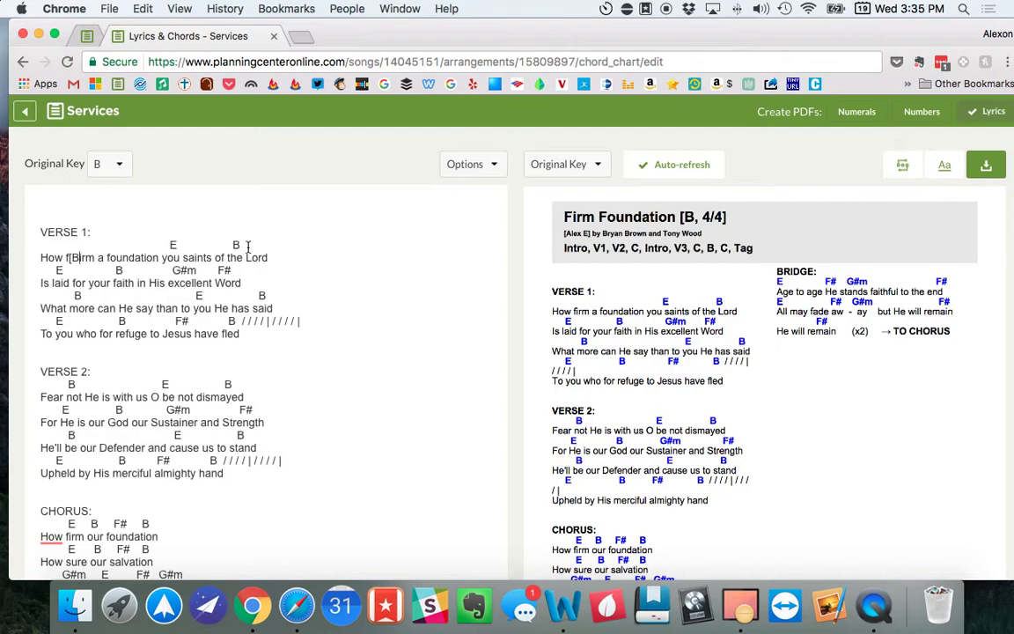
text(])
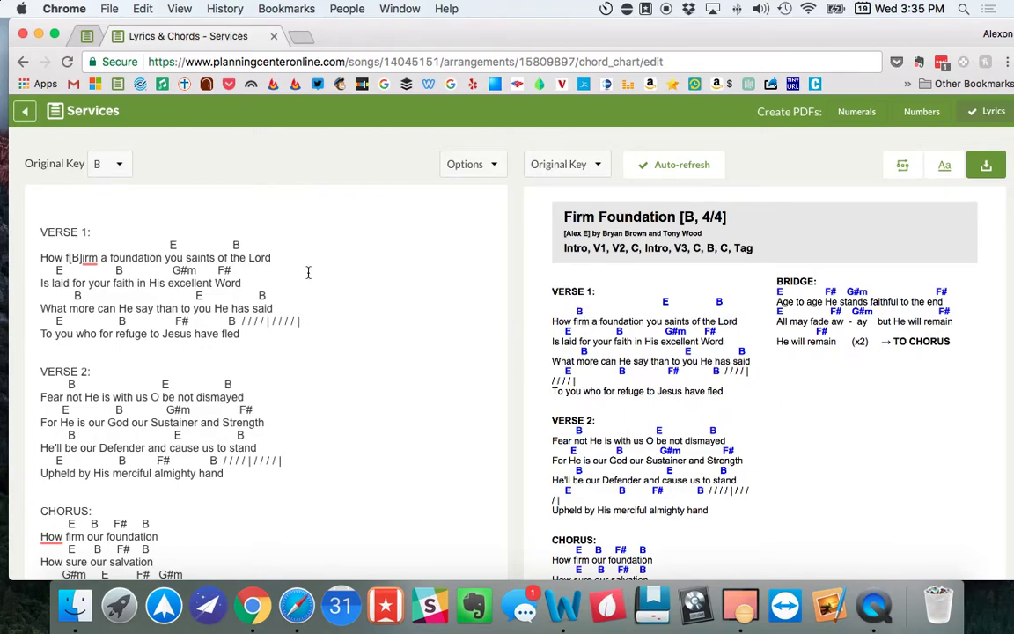
Move the E chord above the opening Verse 1 line inline with the lyrics as "sa[E]ints"
double_click(174, 247)
key(super+x)
text([)
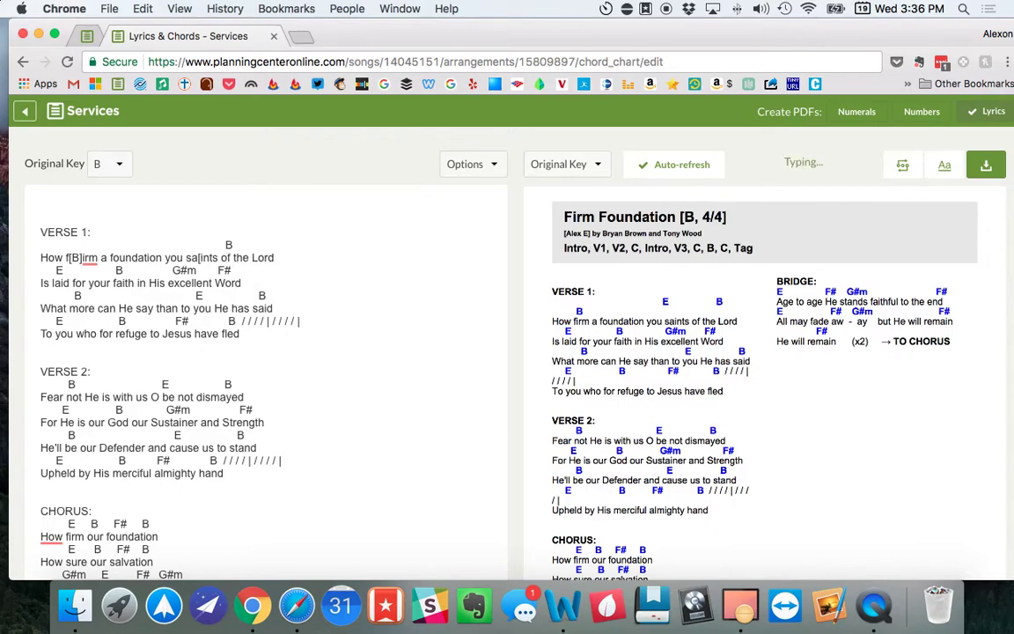
text(E])
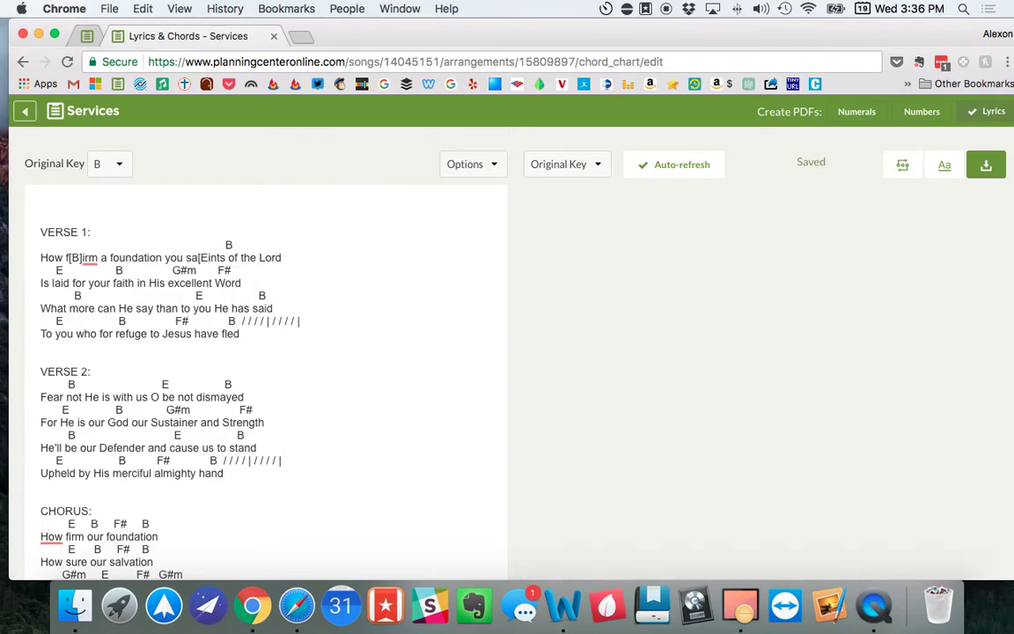
text(])
Move the remaining B chord above the opening Verse 1 line inline with the lyrics as "Lo[B]rd"
drag(233, 243, 224, 242)
key(BackSpace)
click(273, 255)
text([B)
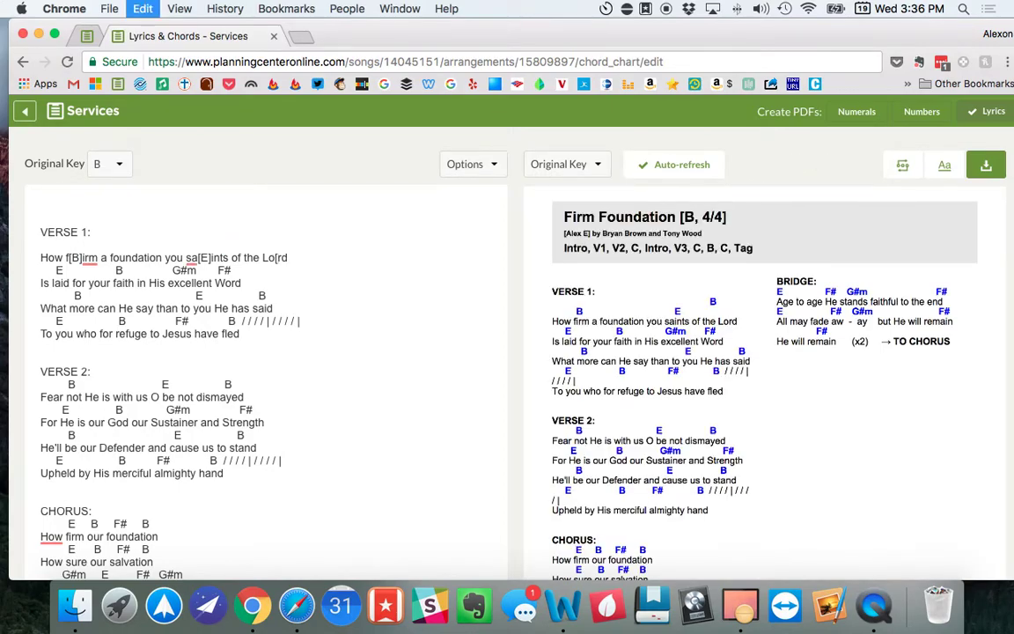
text(])
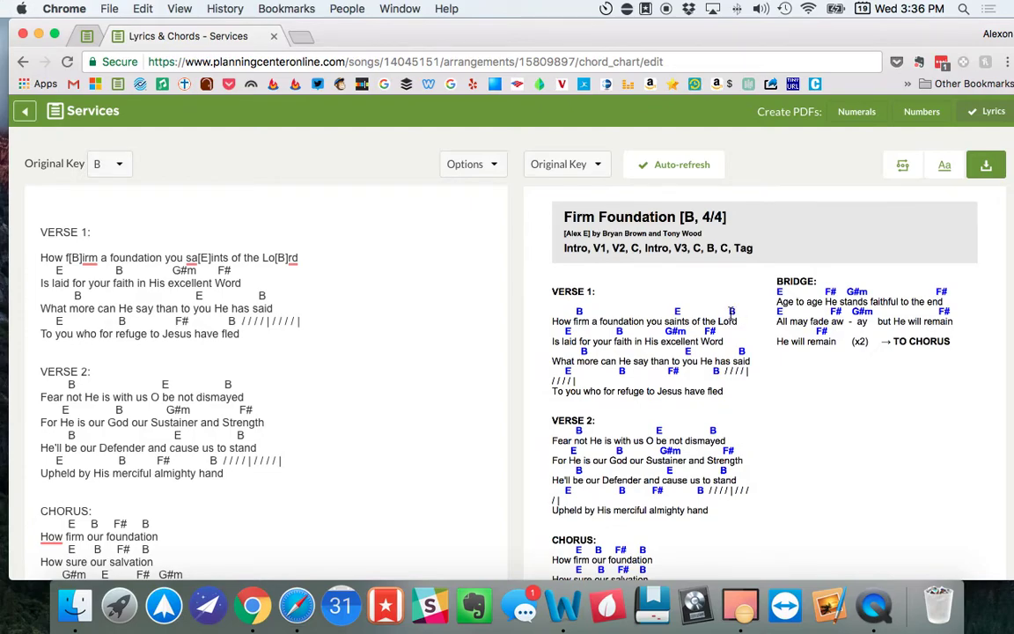
Reposition the inline B chord in "Lord" one letter earlier so that it reads "L[B]ord"
drag(288, 258, 277, 259)
key(BackSpace)
click(267, 257)
text([B])
click(385, 266)
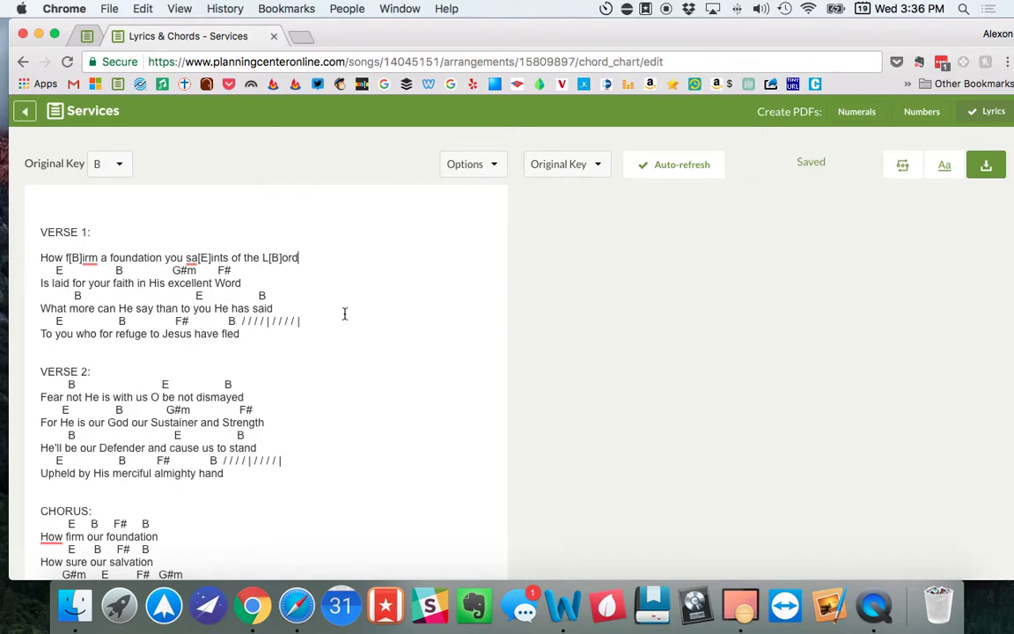
Delete the E chord from the chord line above "Is laid for your faith" in Verse 1
scroll(239, 336, down, 3)
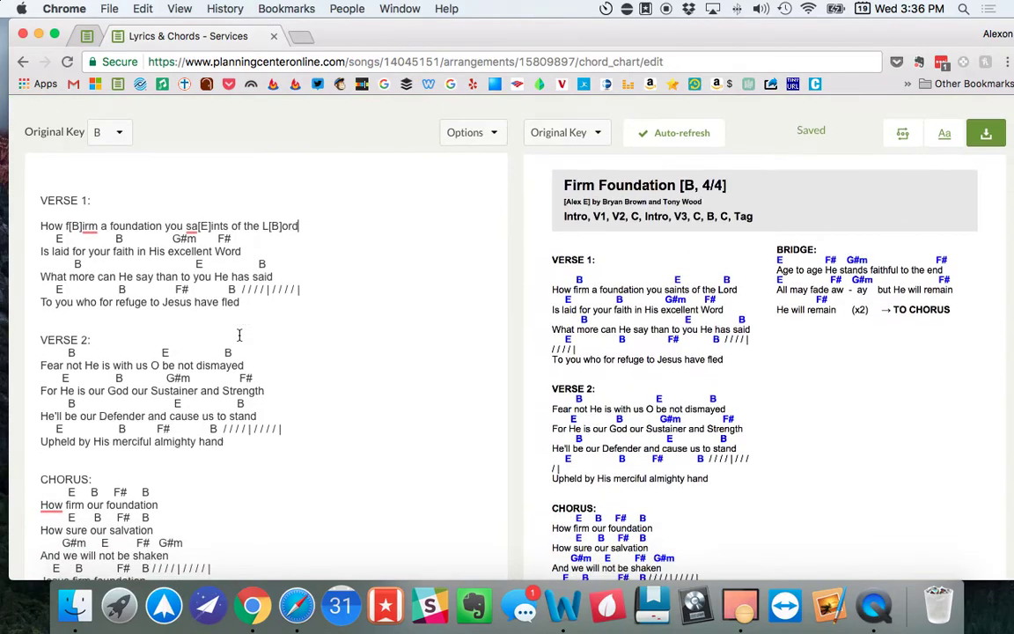
scroll(231, 330, down, 9)
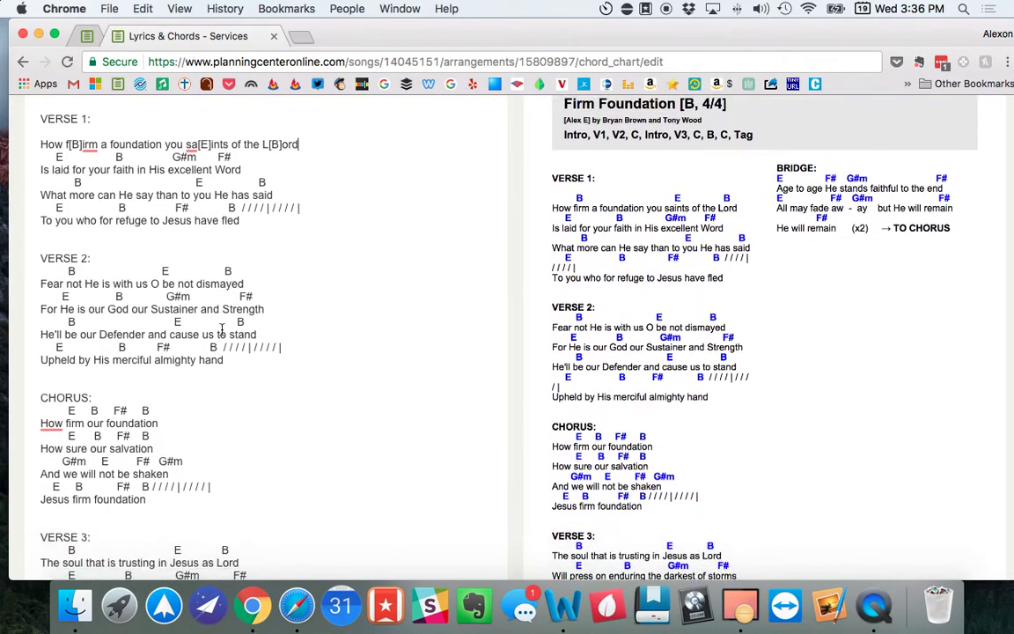
scroll(221, 329, up, 12)
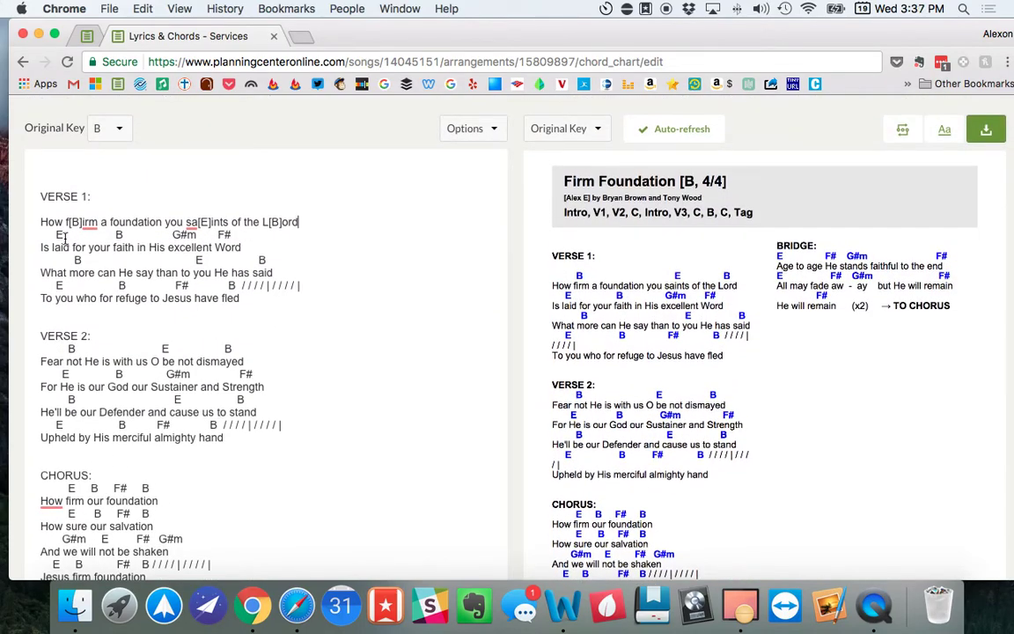
key(BackSpace)
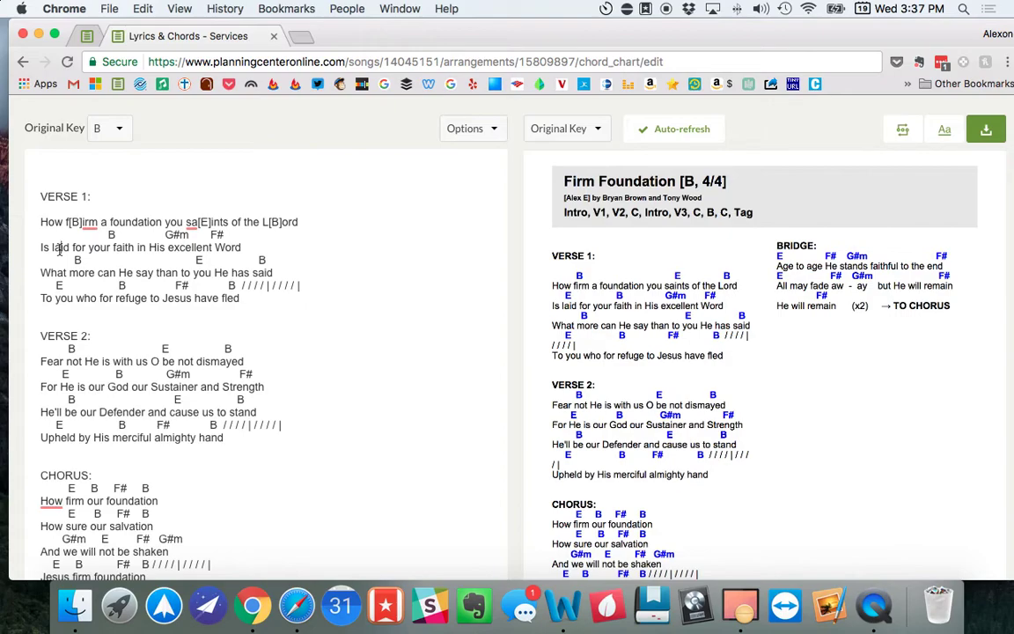
Remove the blank line between the VERSE 1 heading and its first lyric line
click(87, 212)
key(BackSpace)
key(BackSpace)
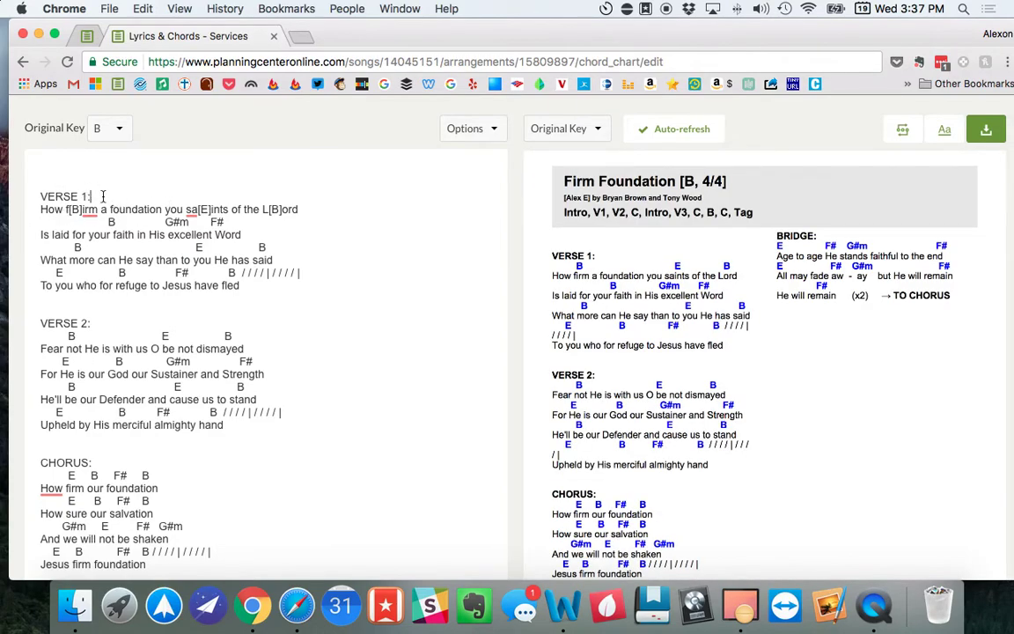
key(Return)
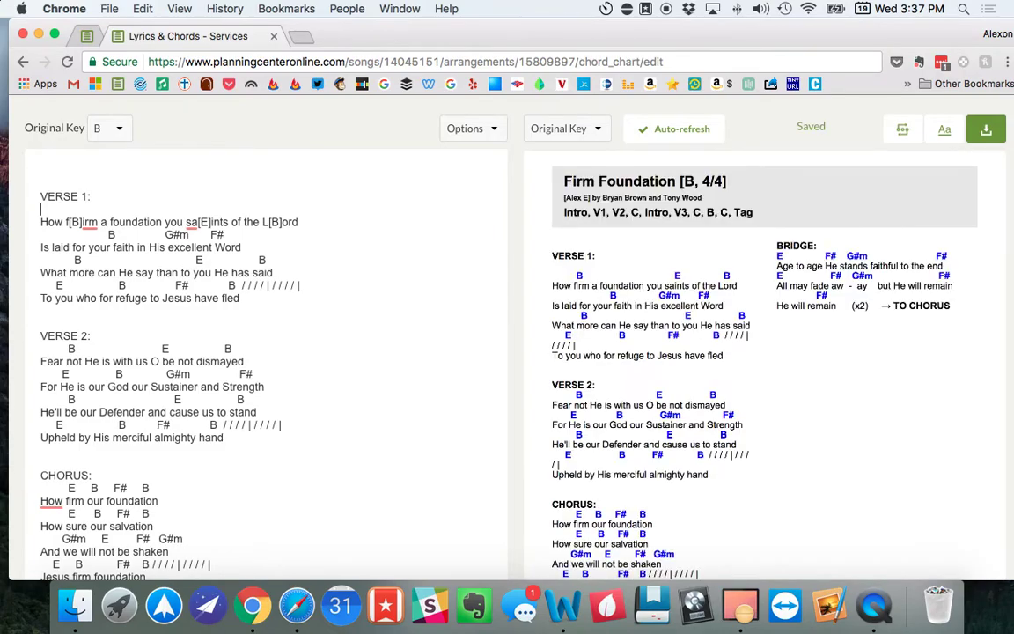
key(BackSpace)
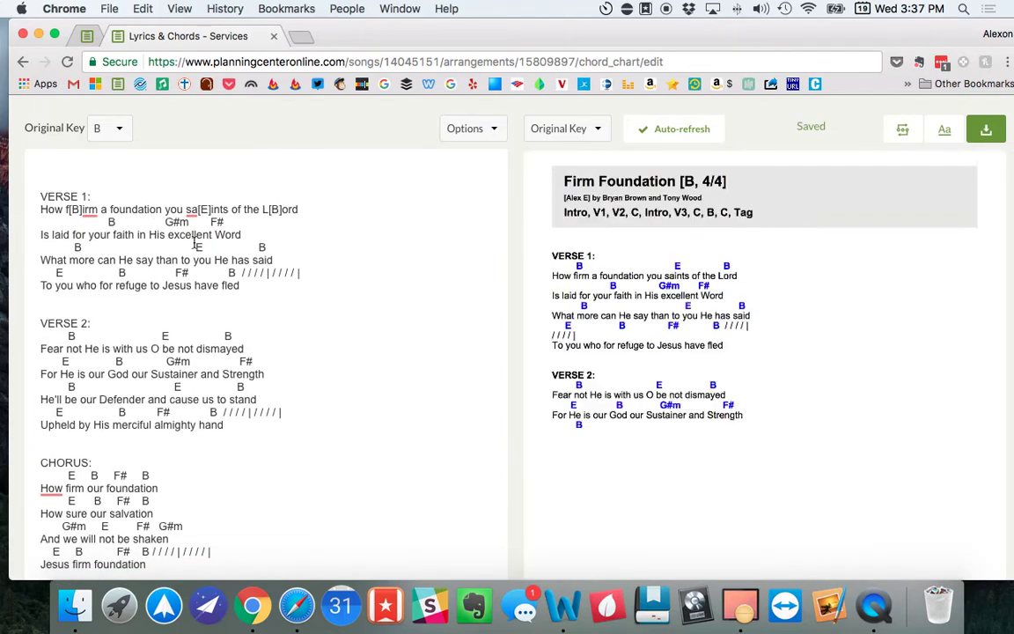
Insert an inline E chord after "la" in the word "laid" of Verse 1's second lyric line
click(61, 233)
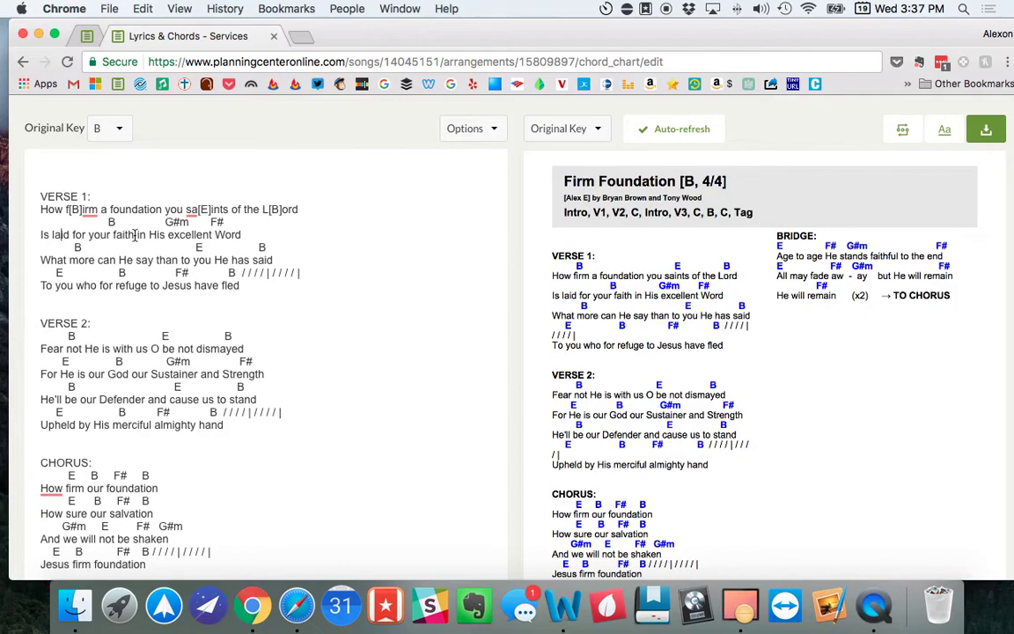
text([E)
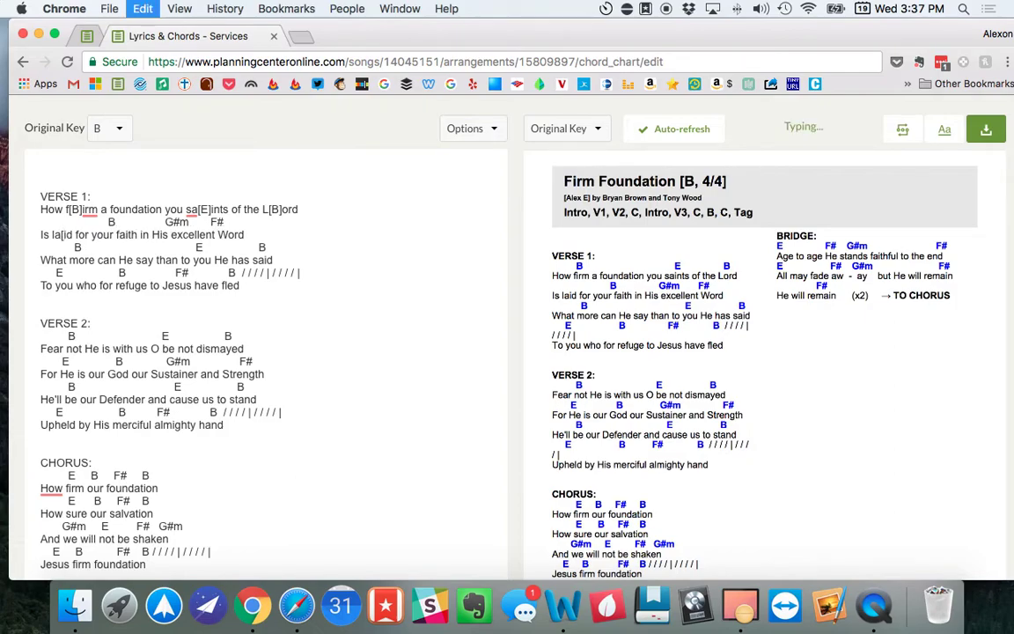
text(])
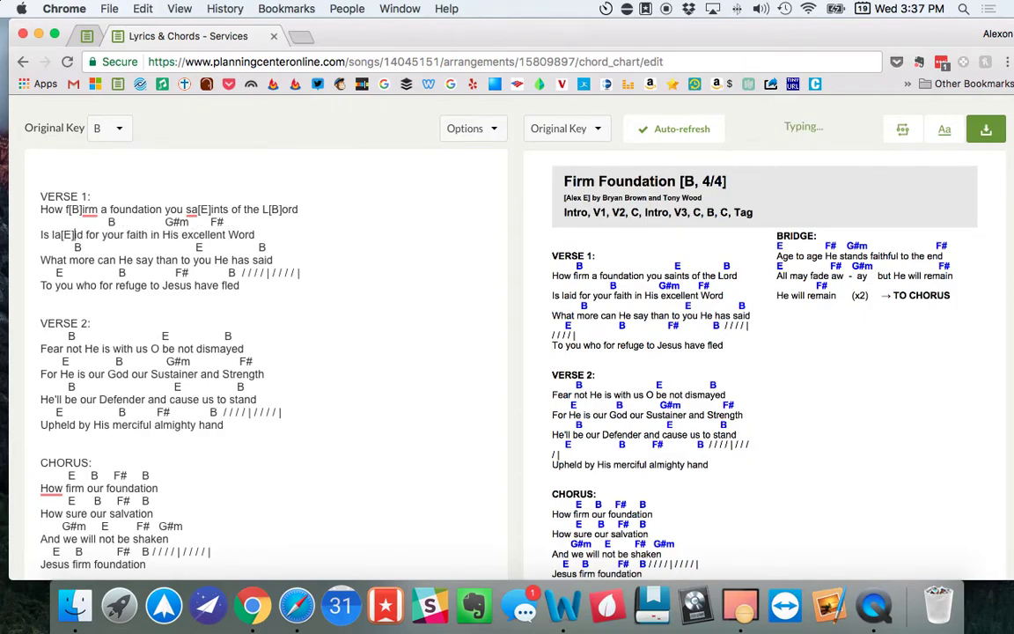
double_click(110, 223)
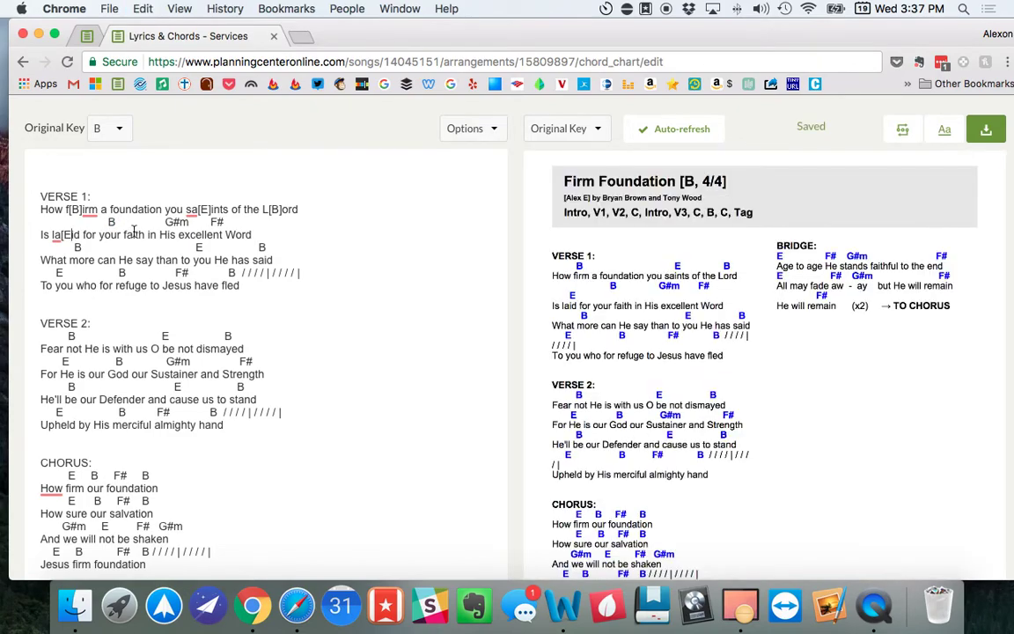
key(BackSpace)
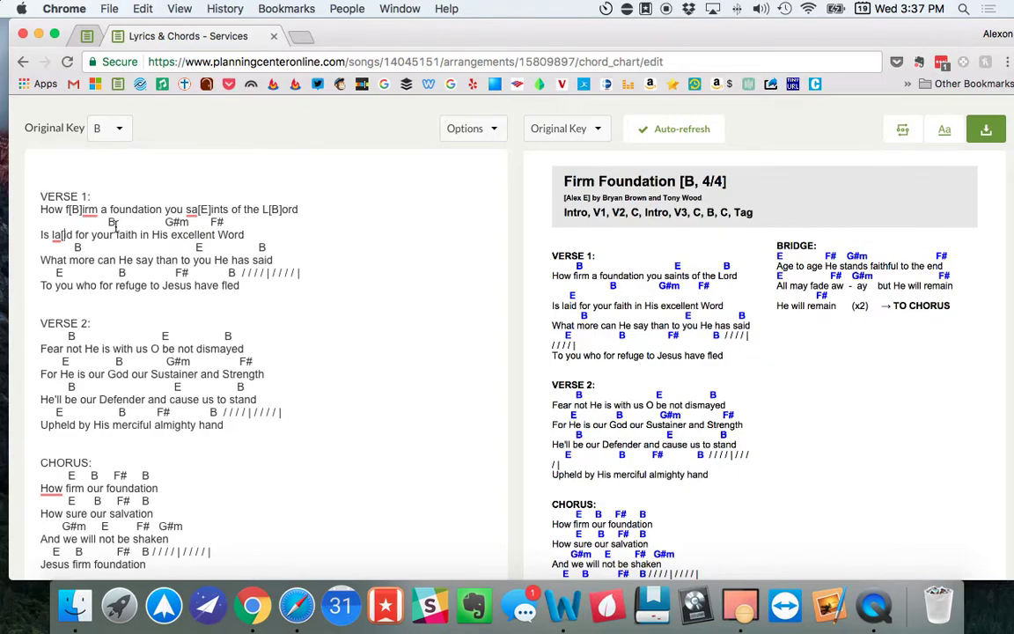
key(super+v)
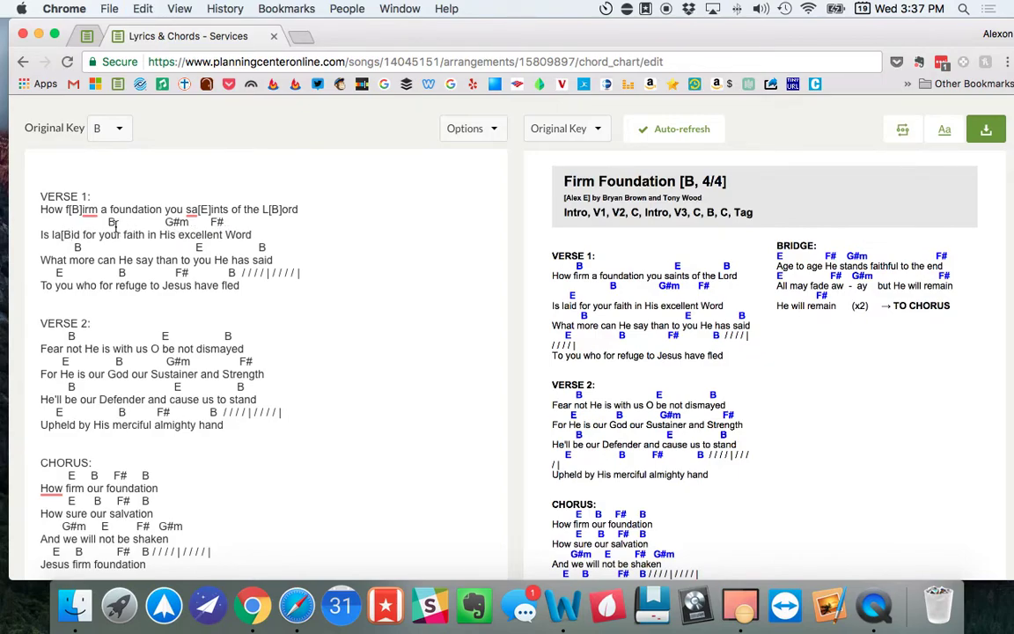
key(BackSpace)
text(E)
text(})
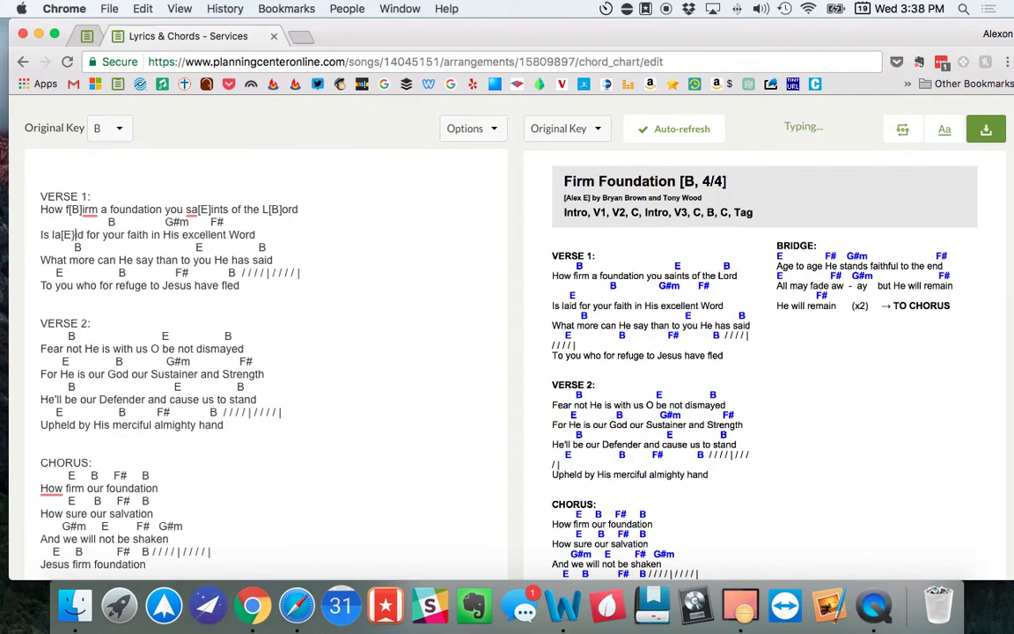
Move the B chord above Verse 1's second lyric line inline with the lyrics as "f[B]aith"
drag(118, 223, 108, 223)
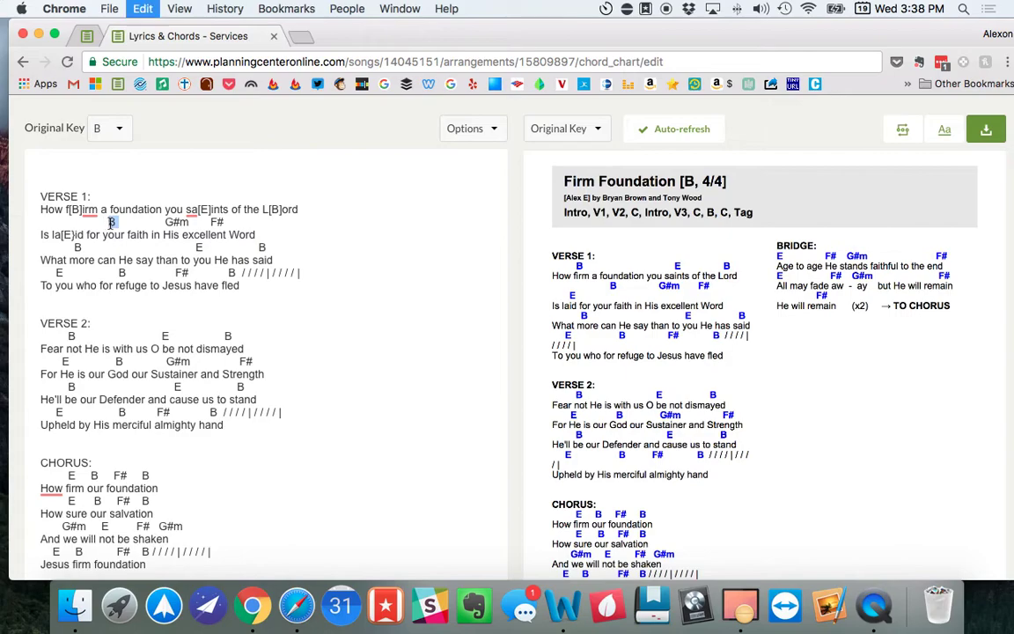
key(BackSpace)
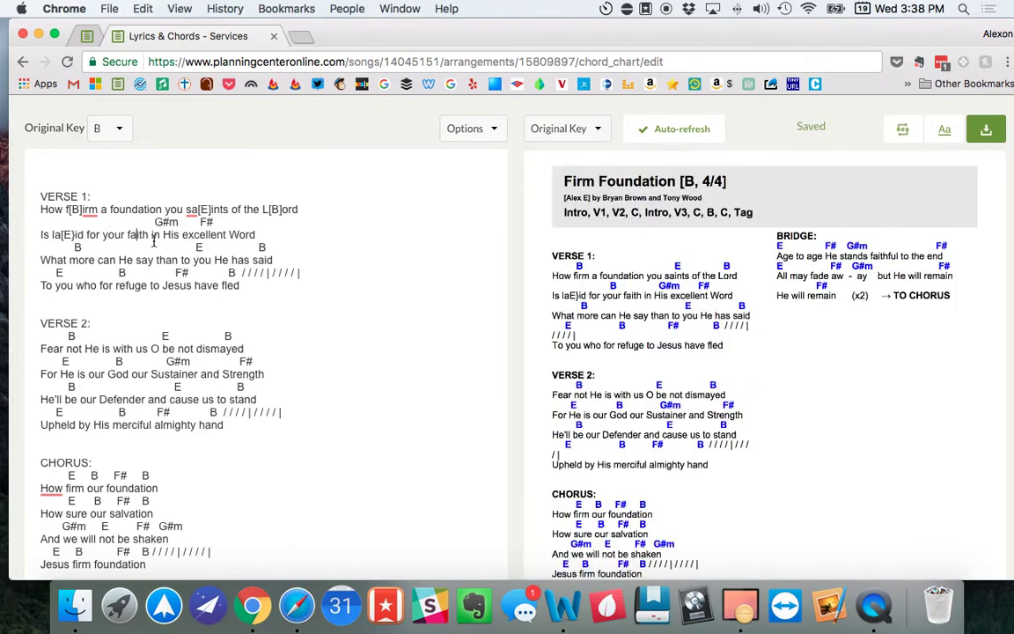
text({B)
key(BackSpace)
key(BackSpace)
text([B)
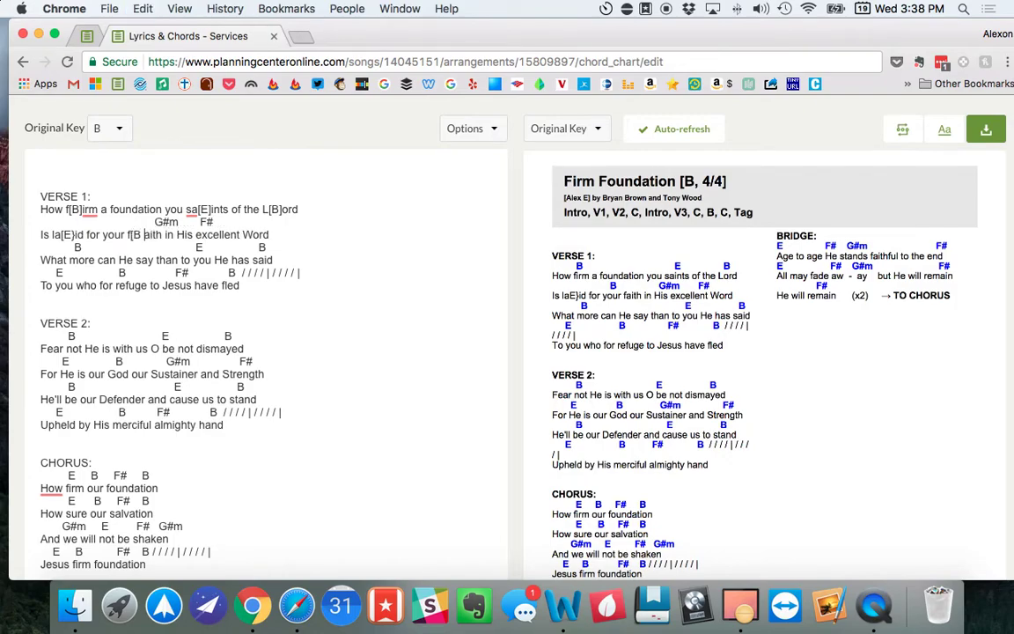
key(BackSpace)
text(])
Move the G#m chord above Verse 1's second lyric line inline as "e[G#m]xcellent"
drag(177, 221, 155, 222)
key(cmd+x)
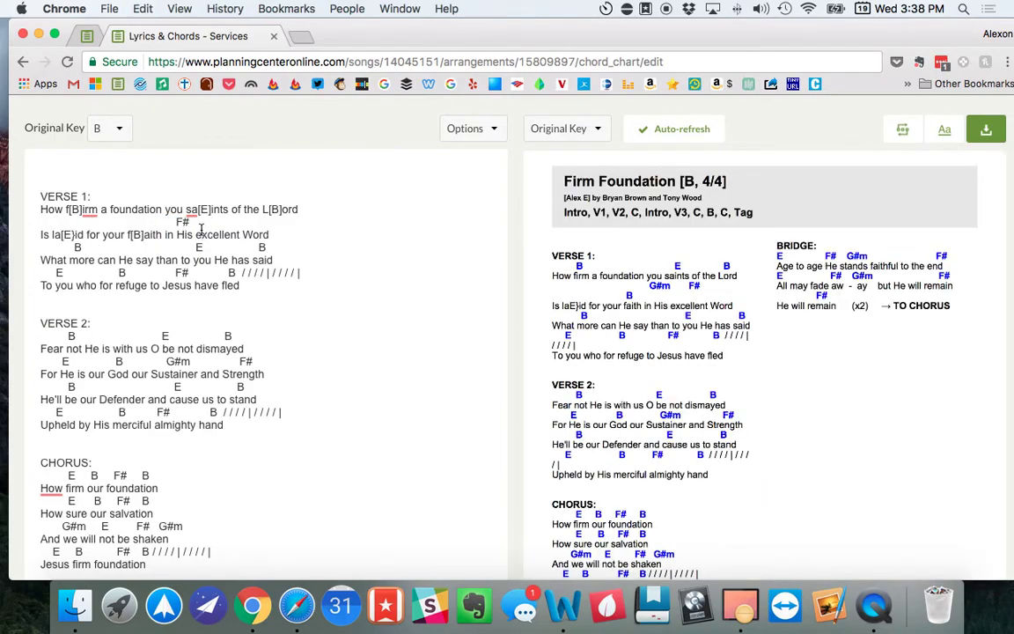
click(201, 232)
text([)
key(cmd+v)
text(])
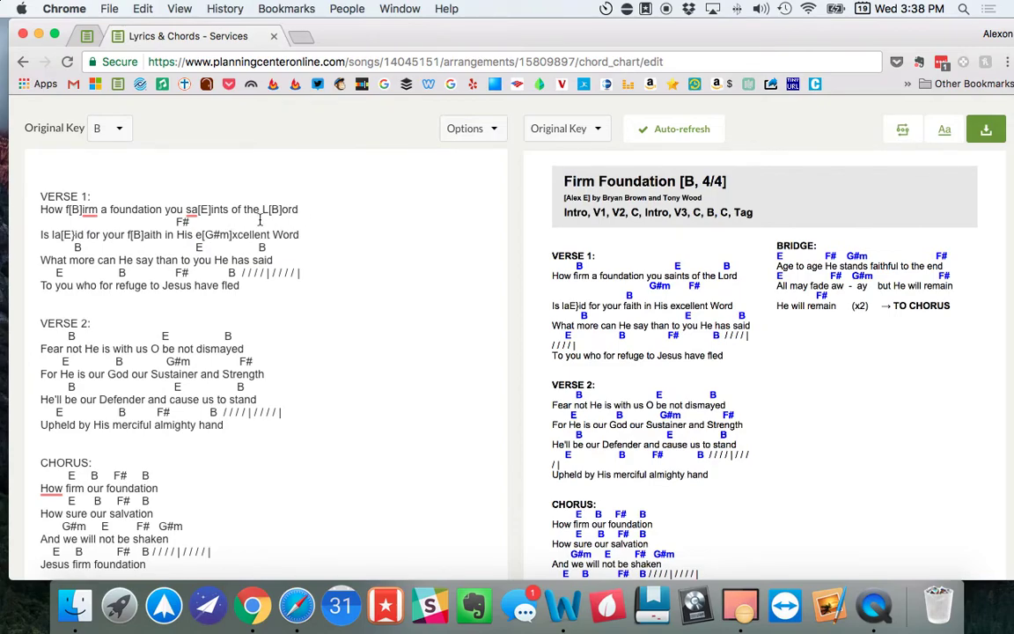
Move the F# chord above Verse 1's second lyric line inline as "Wo[F#]rd"
mouse_move(190, 211)
key(cmd+a)
click(183, 220)
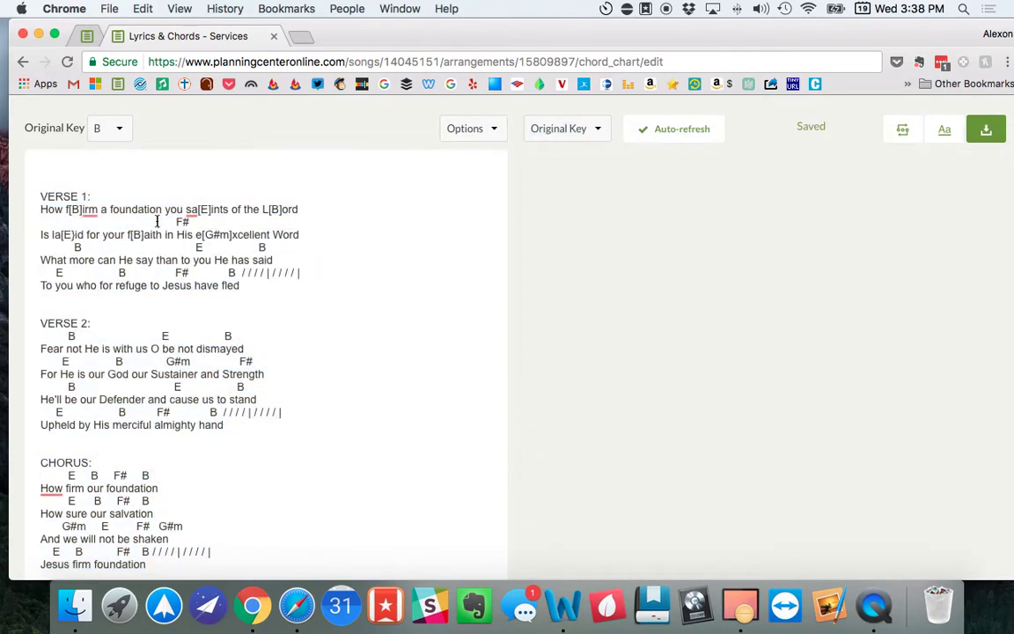
drag(176, 221, 187, 223)
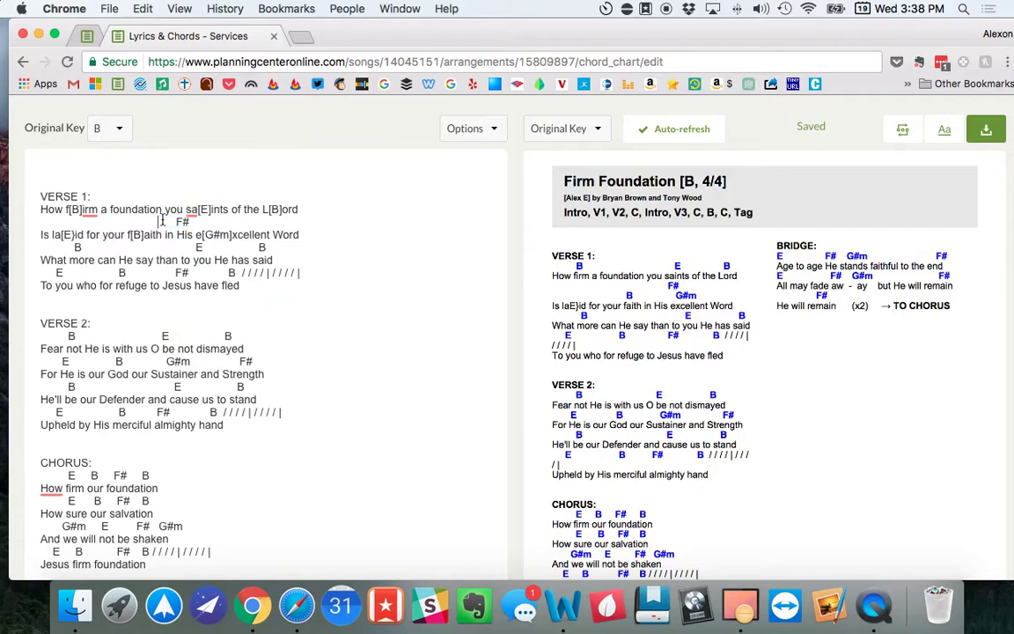
key(cmd+x)
click(289, 234)
text([)
key(cmd+v)
text(])
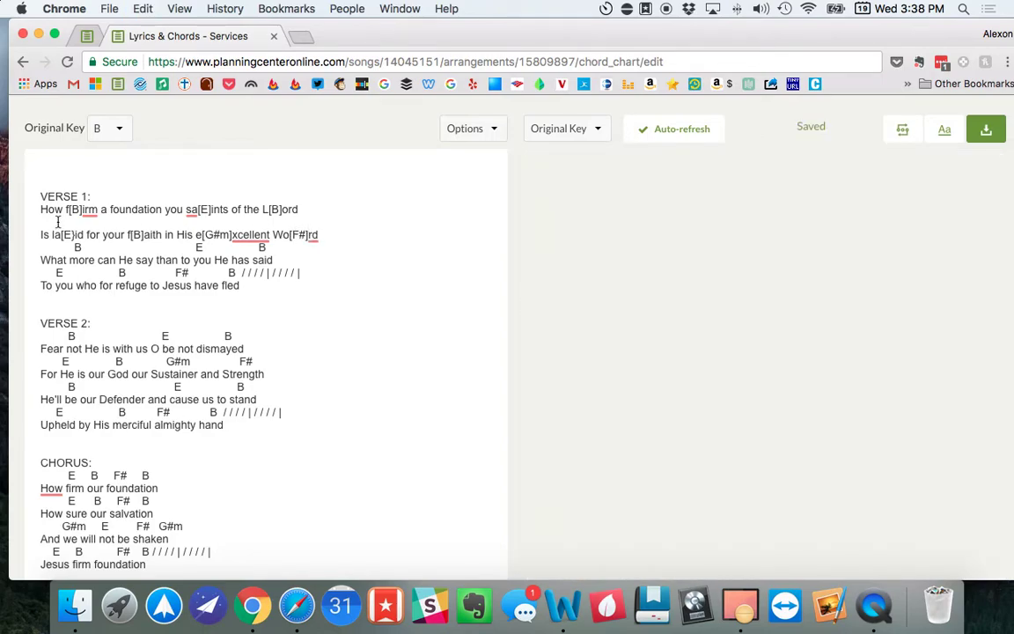
Try removing the blank line between the first two lyric lines of Verse 1, and put it back
click(58, 222)
key(BackSpace)
key(BackSpace)
key(BackSpace)
key(BackSpace)
key(BackSpace)
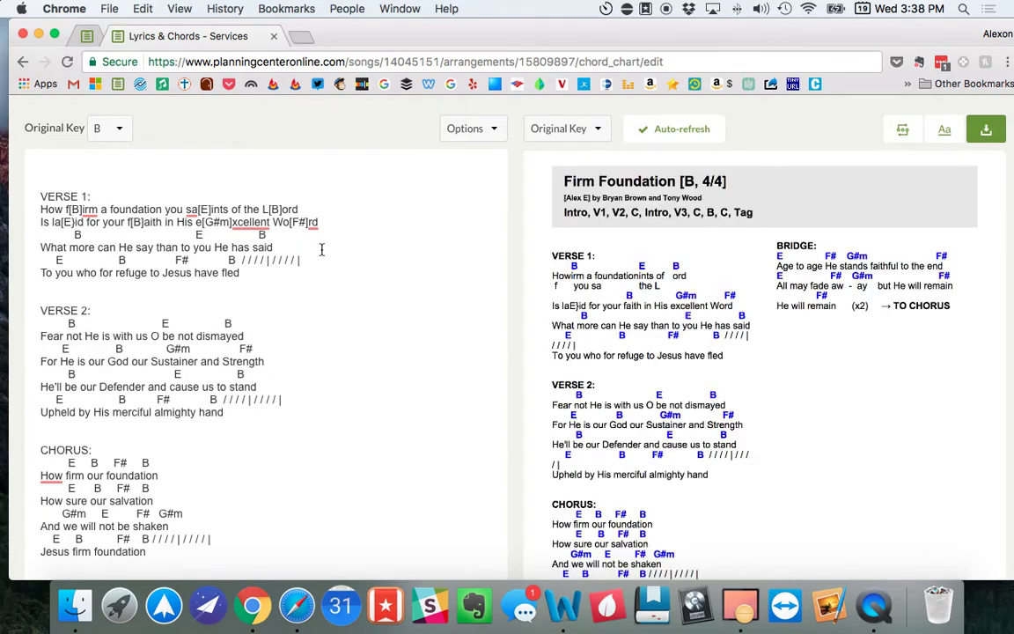
key(Return)
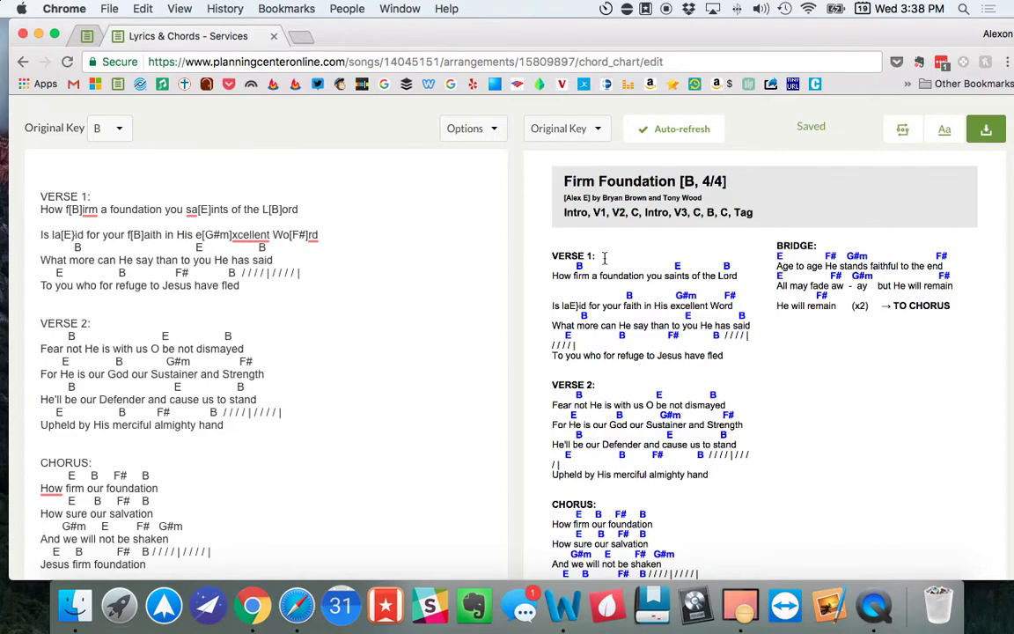
Replace the curly brace after the inline E chord in "laid" with a square bracket so that it reads "la[E]id"
click(75, 235)
key(BackSpace)
text(])
Remove the blank line and leading spaces before Verse 1's second lyric line, so it starts directly beneath the first line
key(super+Left)
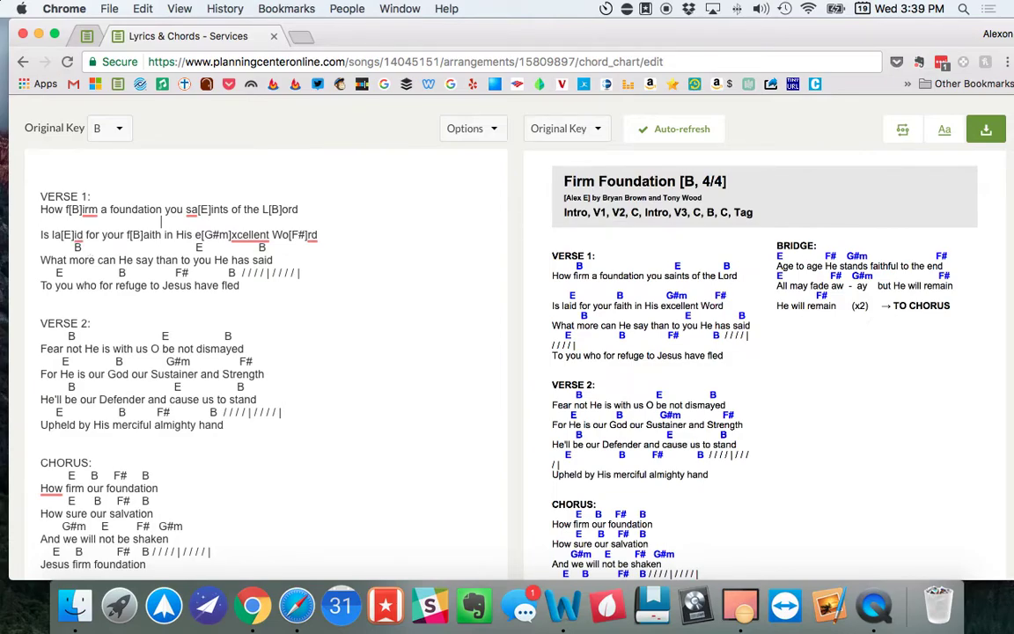
key(BackSpace)
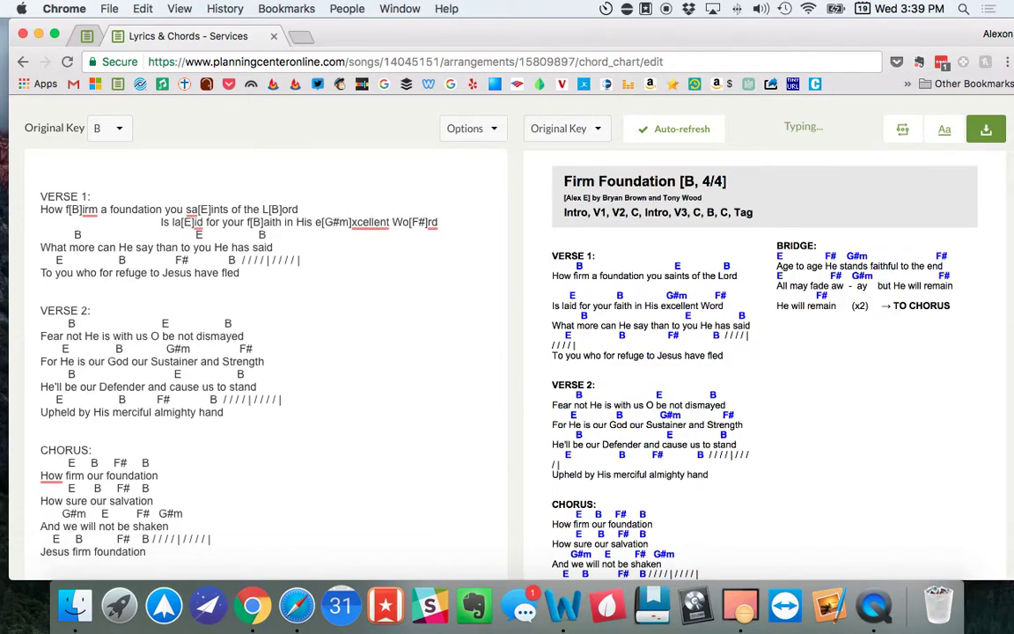
key(BackSpace)
key(BackSpace)
key(BackSpace)
key(BackSpace)
key(BackSpace)
key(BackSpace)
key(BackSpace)
key(BackSpace)
key(BackSpace)
key(BackSpace)
key(BackSpace)
key(BackSpace)
key(BackSpace)
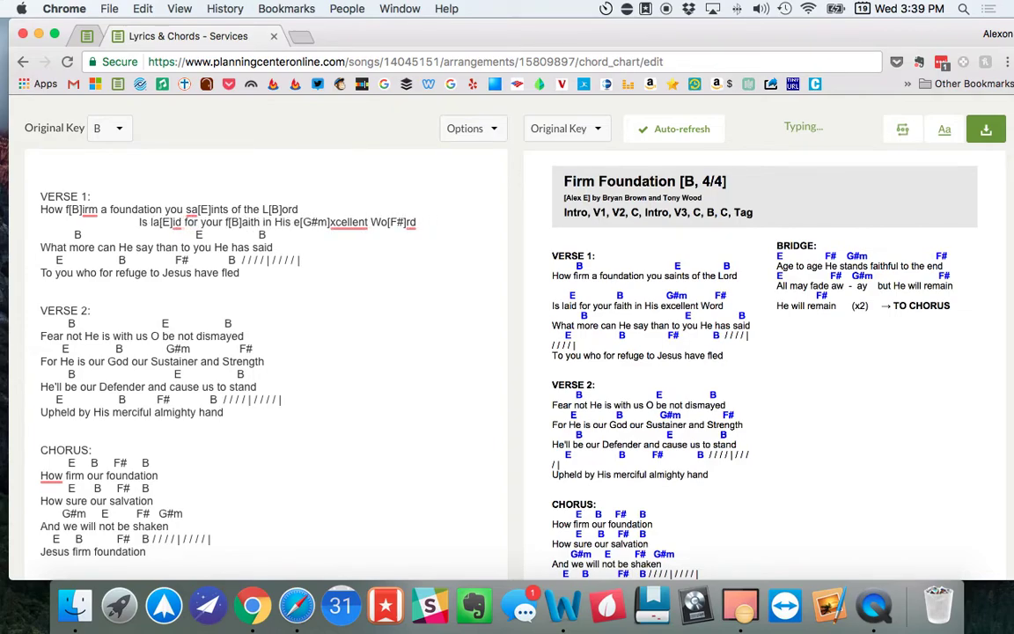
key(BackSpace)
key(BackSpace)
key(BackSpace)
key(BackSpace)
key(BackSpace)
key(BackSpace)
key(BackSpace)
key(BackSpace)
key(BackSpace)
key(BackSpace)
key(BackSpace)
key(BackSpace)
key(BackSpace)
key(BackSpace)
key(BackSpace)
key(BackSpace)
key(BackSpace)
key(BackSpace)
key(BackSpace)
key(BackSpace)
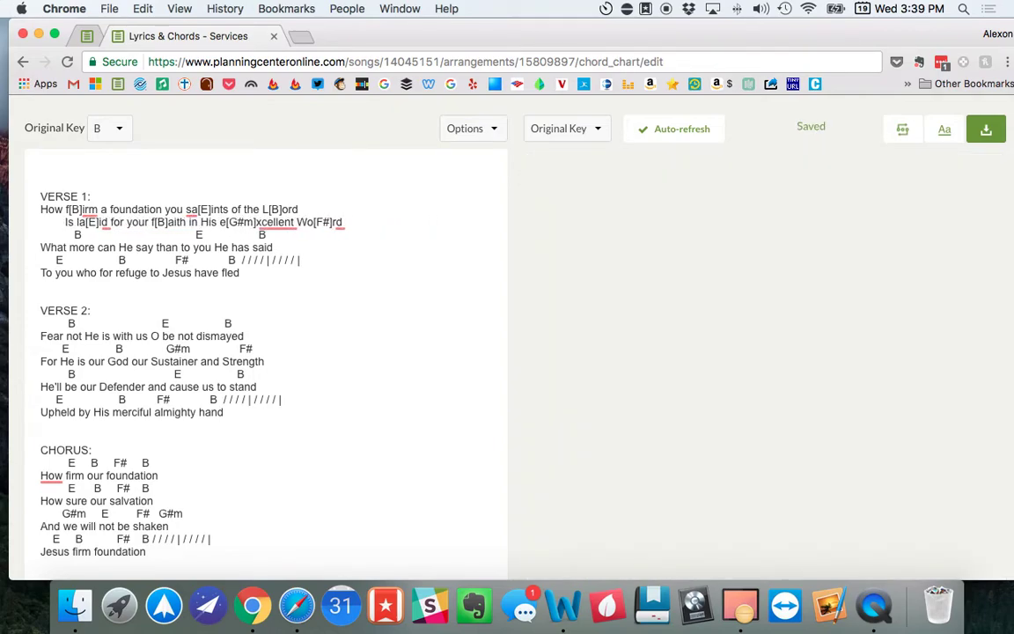
key(BackSpace)
key(BackSpace)
key(BackSpace)
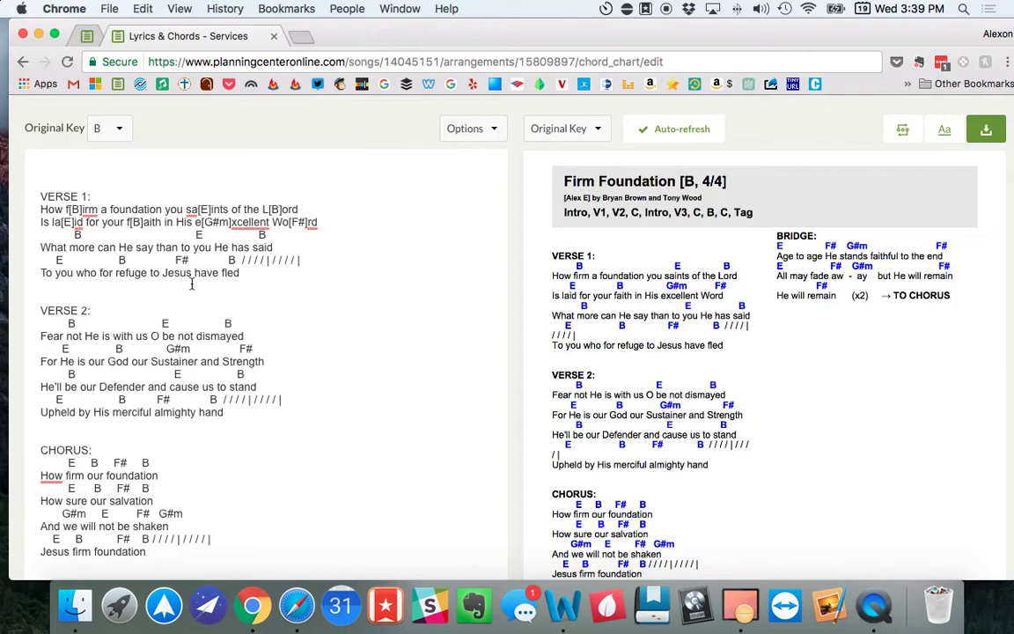
Insert the chords of Verse 1's third lyric line inline as "m[B]ore", "y[E]ou" and "s[B]aid"
text([)
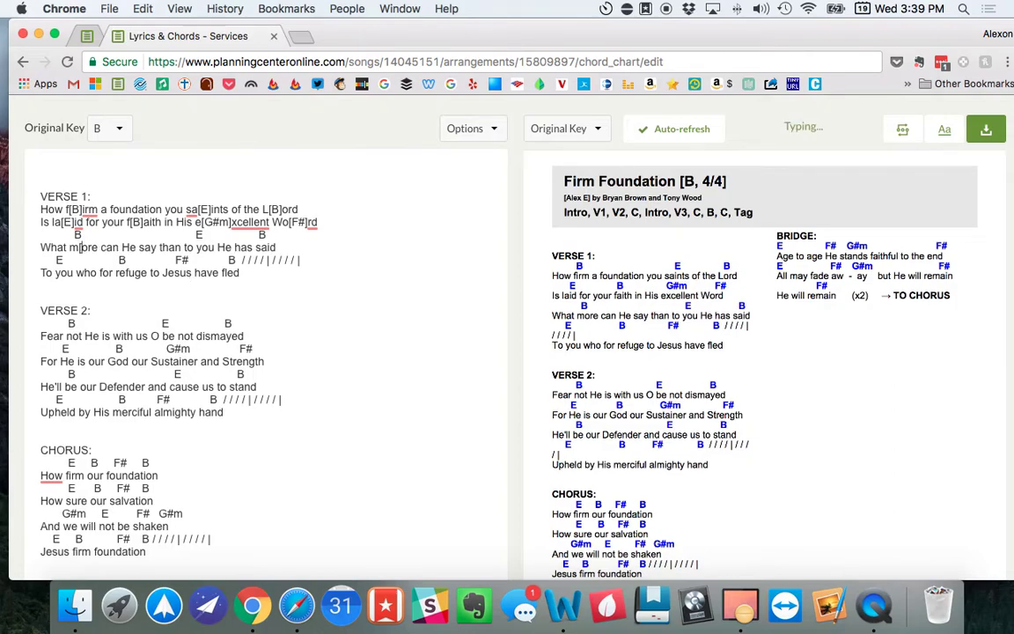
text(B])
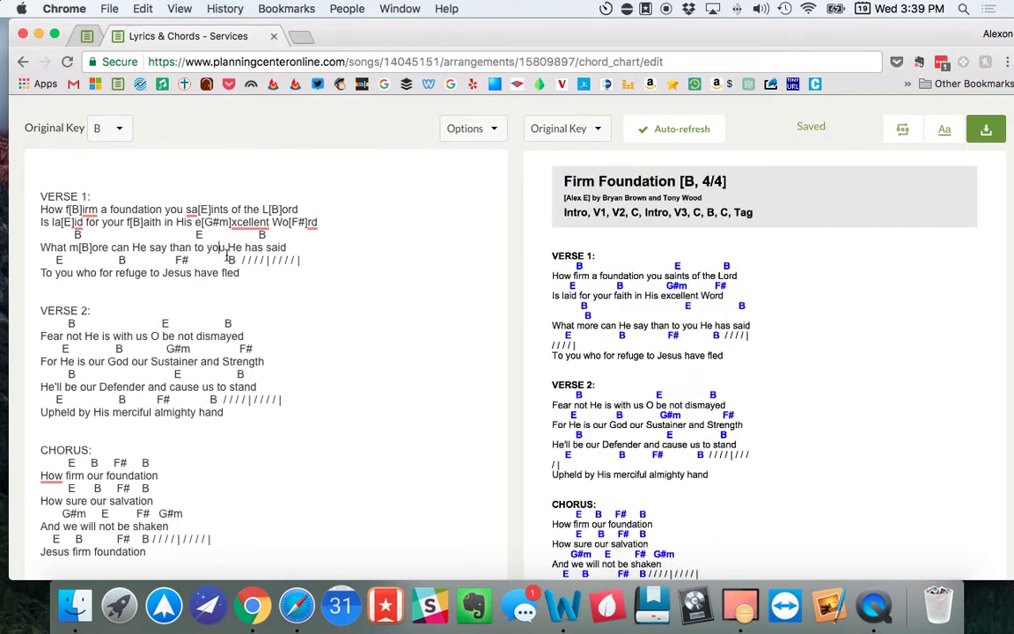
click(212, 247)
text([)
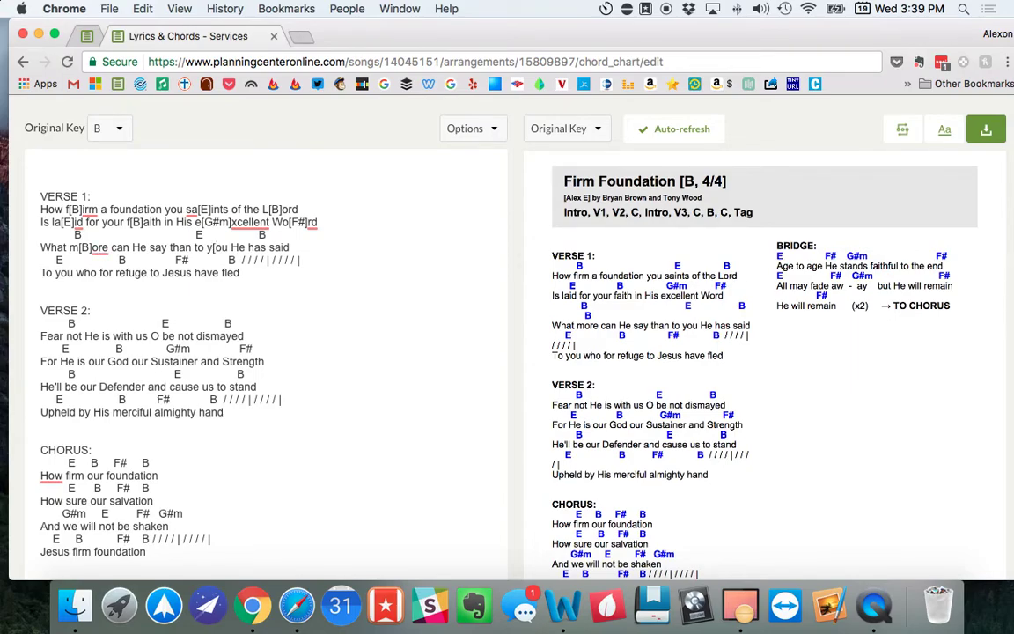
text(E])
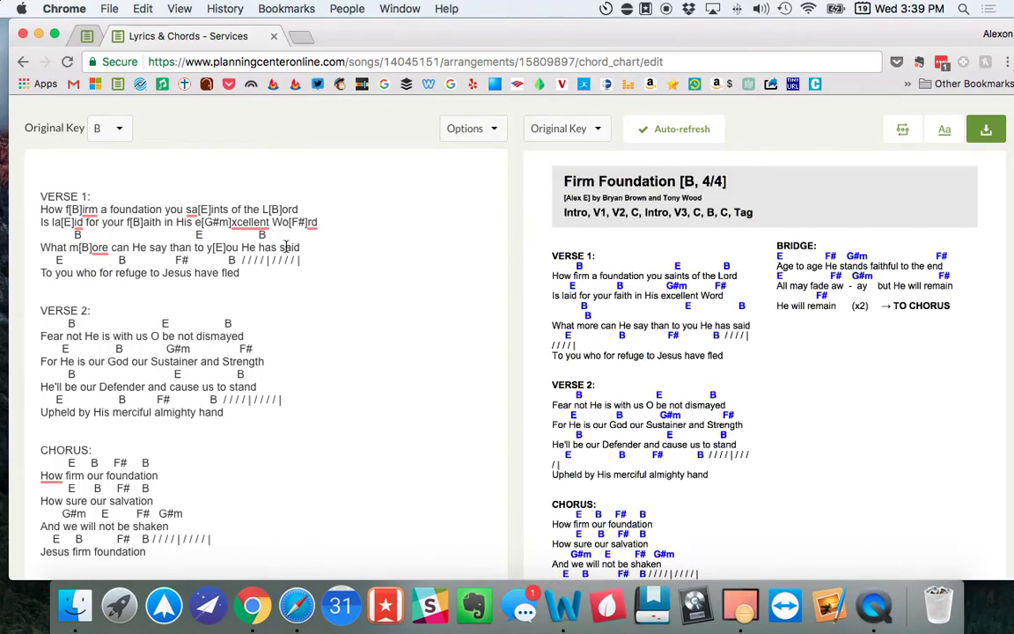
click(286, 247)
text([B])
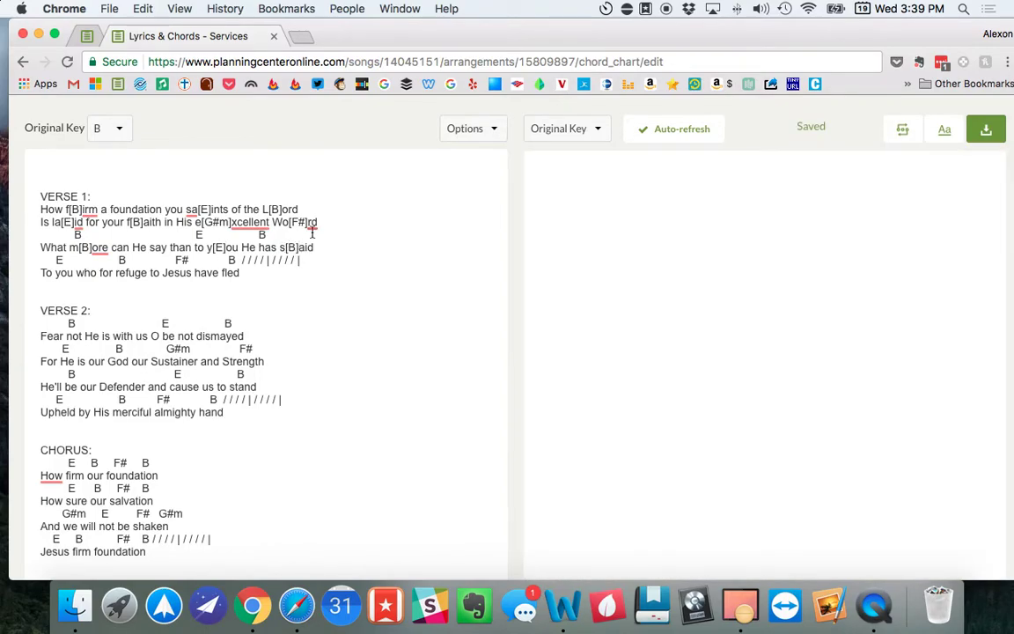
Delete the standalone B, E, B chord line above Verse 1's third lyric line
mouse_move(278, 230)
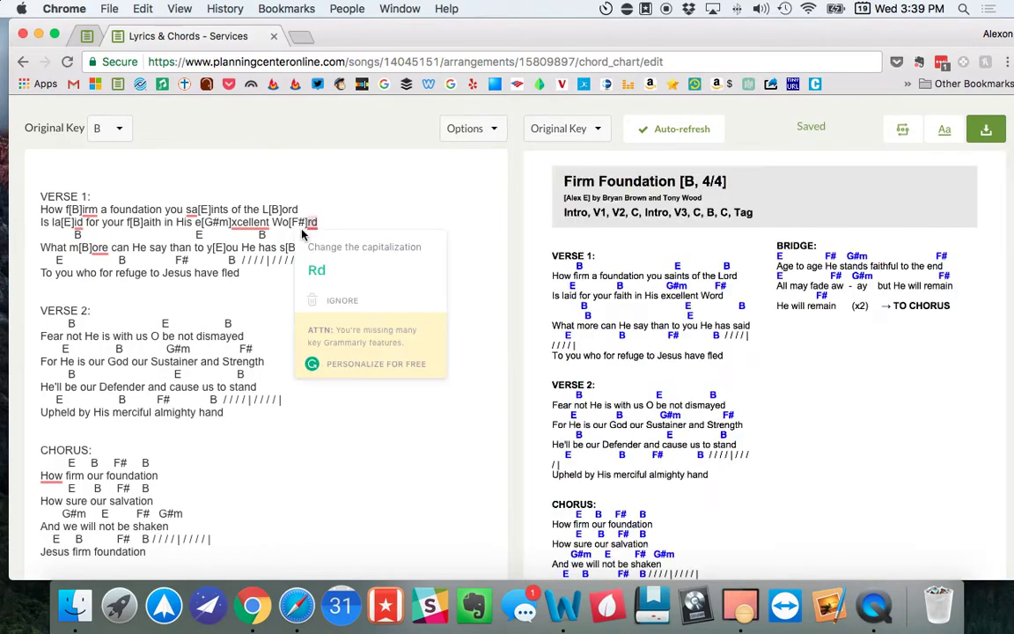
key(super+a)
drag(269, 234, 38, 227)
key(BackSpace)
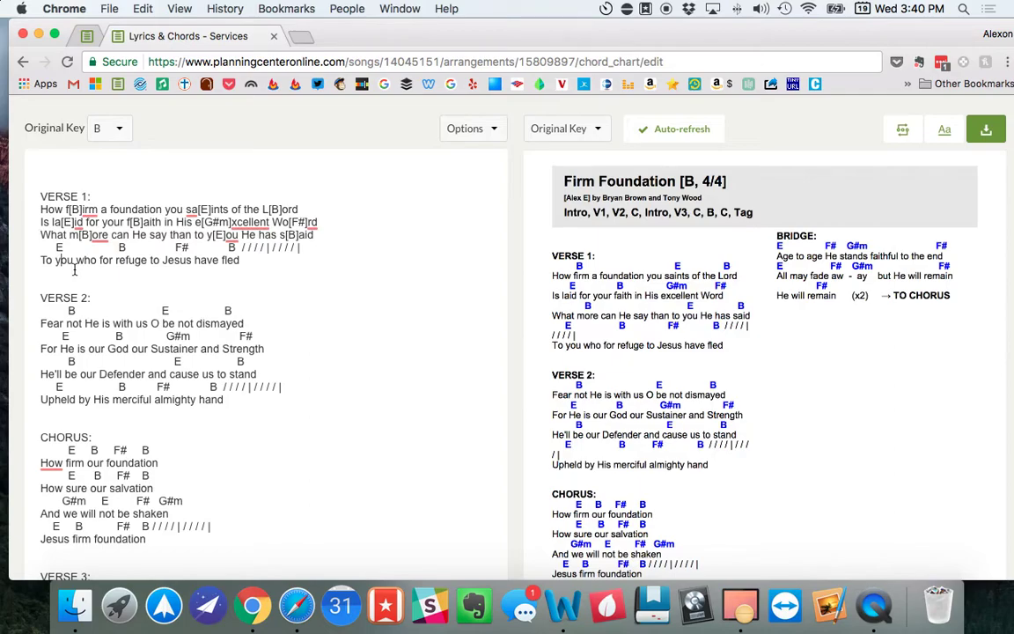
key(BackSpace)
Insert chords inline in Verse 1's fourth lyric line as "y[E]ou", "re[B]fuge" and "J[F#]esus"
text([E)
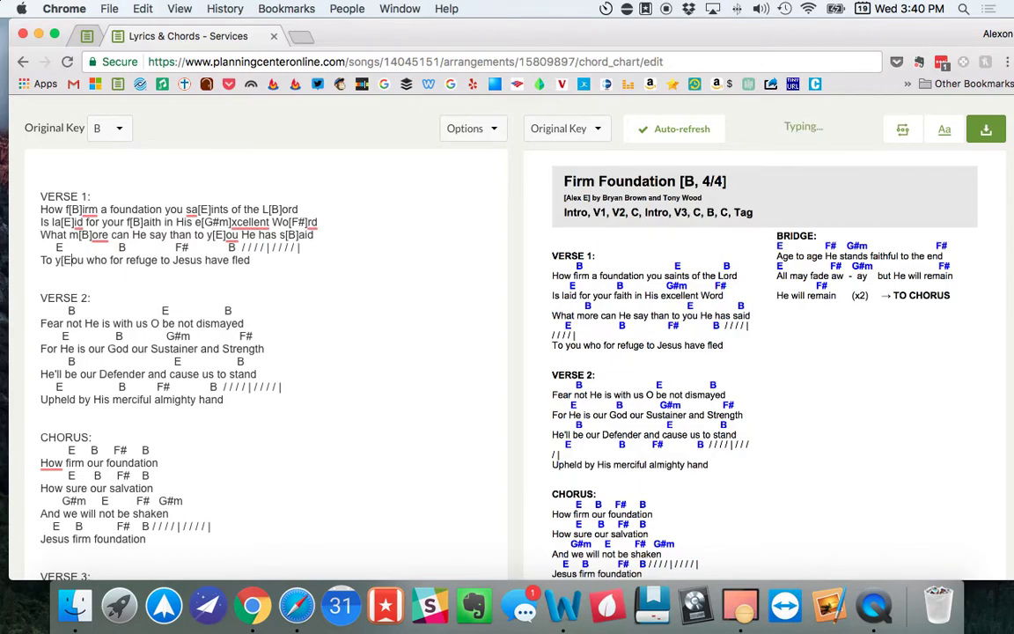
text(])
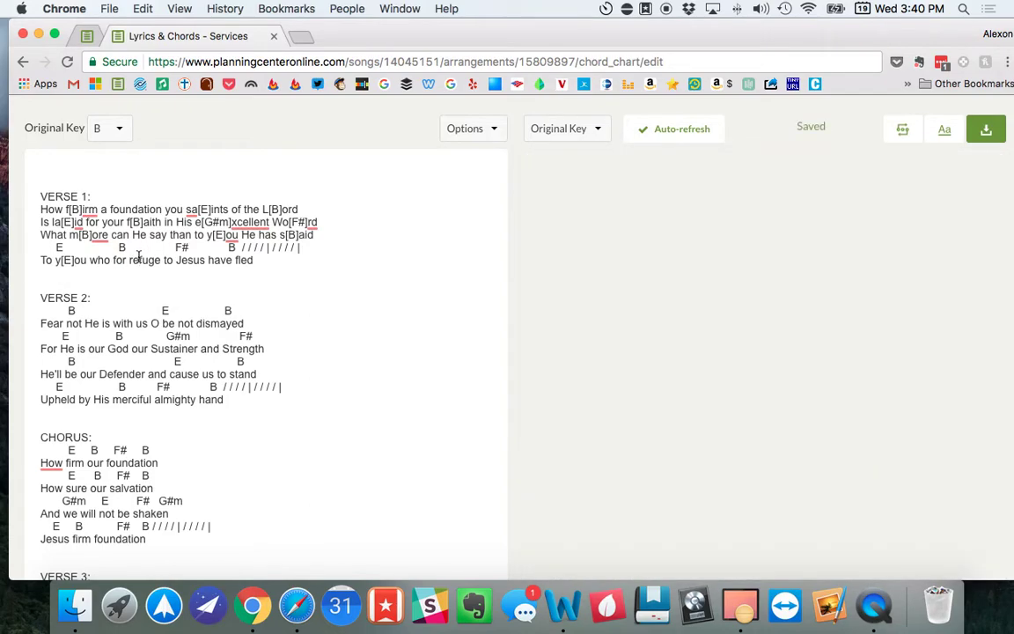
click(139, 260)
text([)
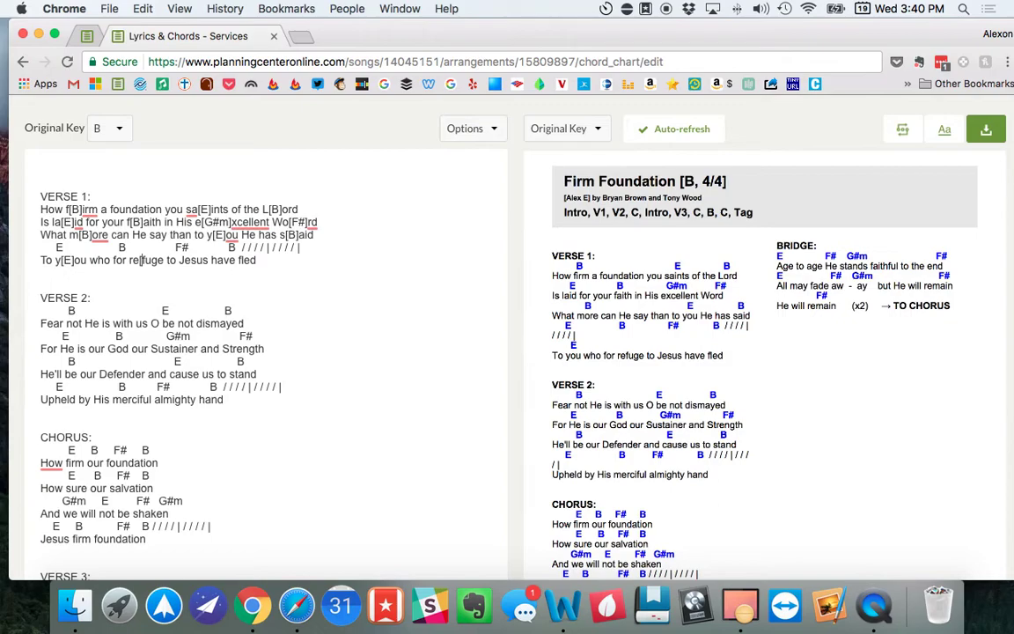
text(B)
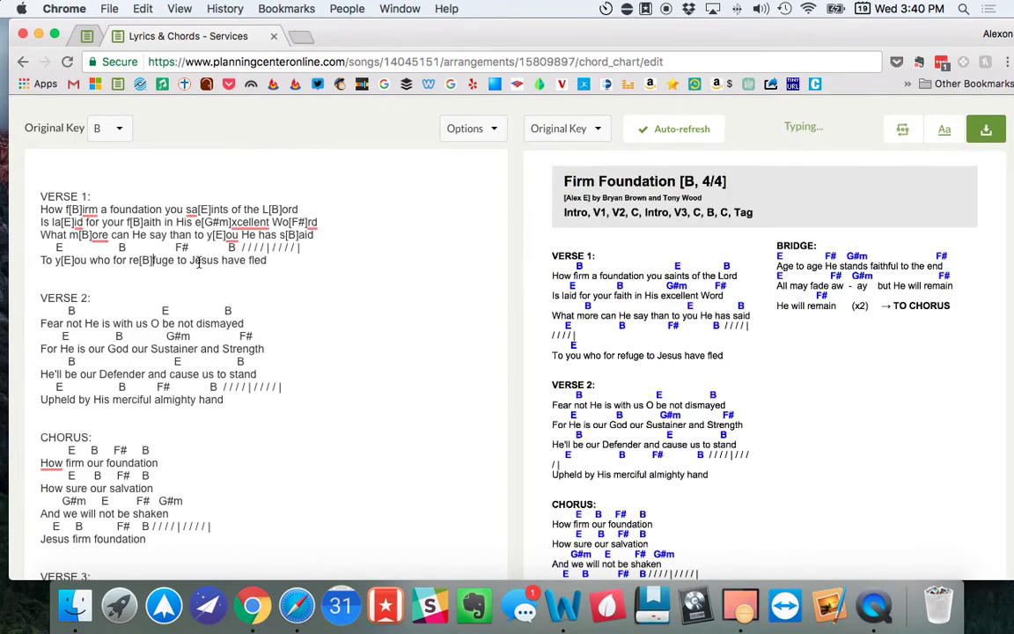
text([F#])
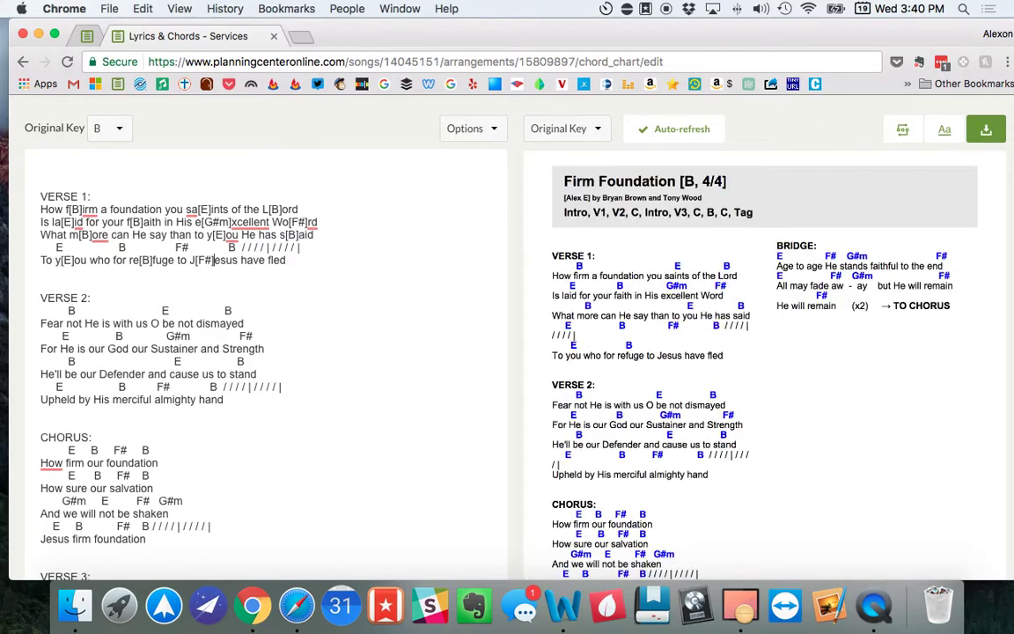
Insert the B chord and its two bars of slashes inside "fled" as "fl[B / / / / | / / / / ]ed"
drag(274, 260, 294, 265)
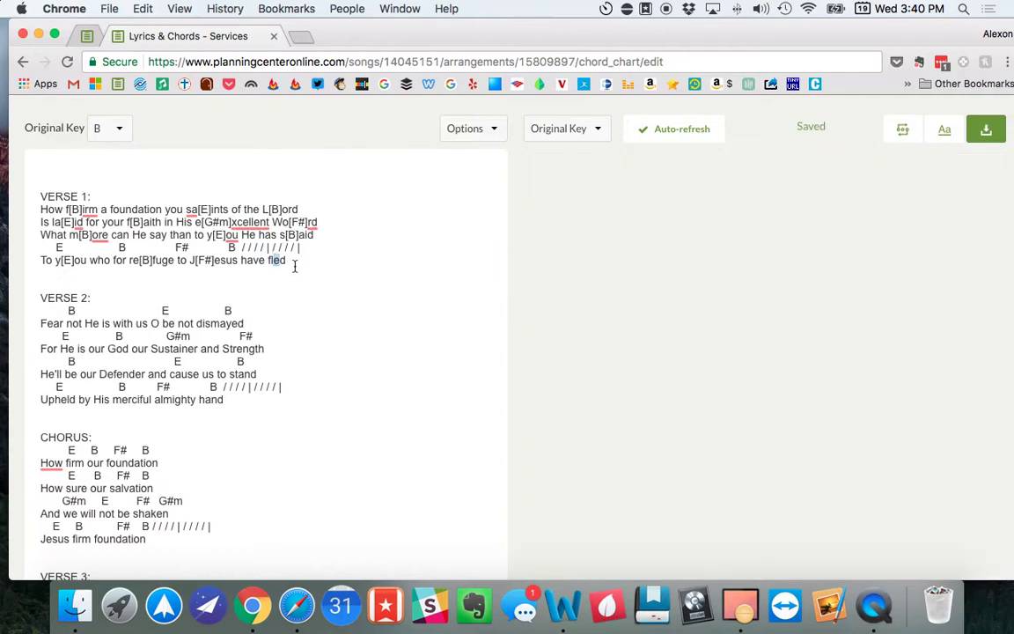
text([)
text(B / /)
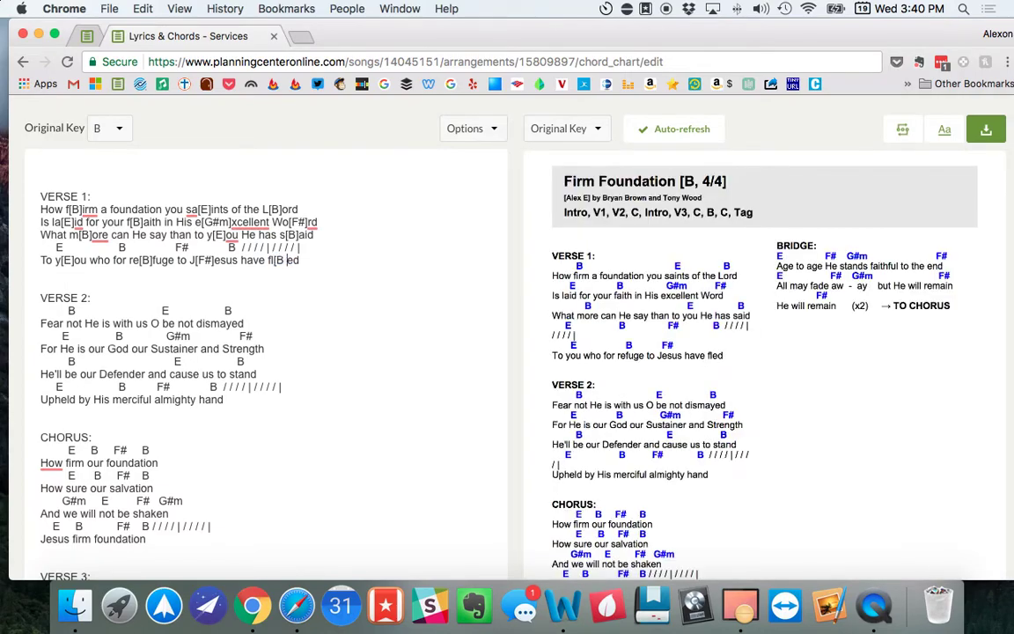
text( / /)
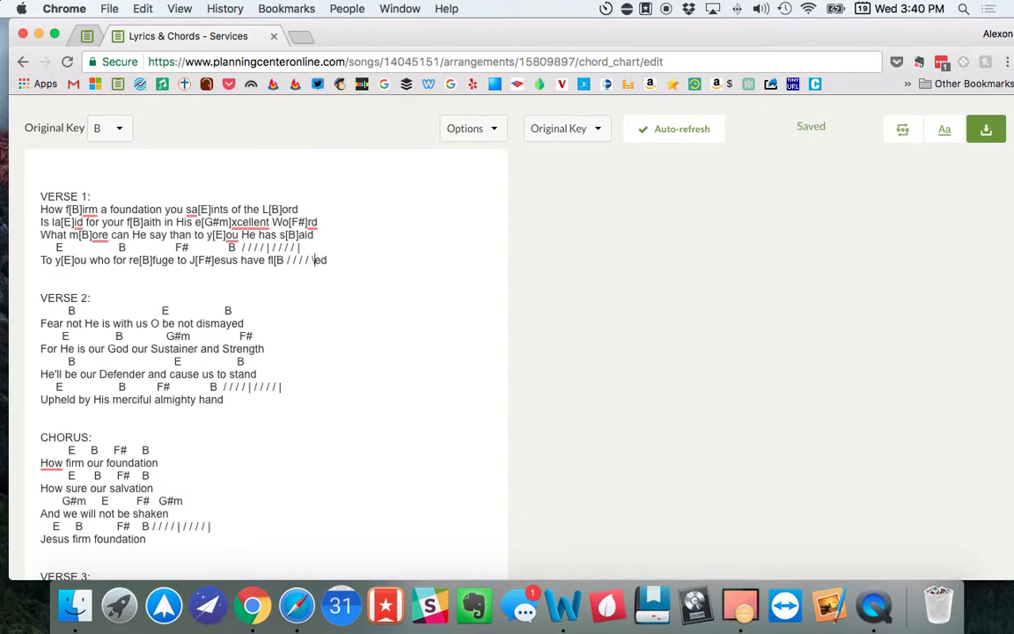
text( | )
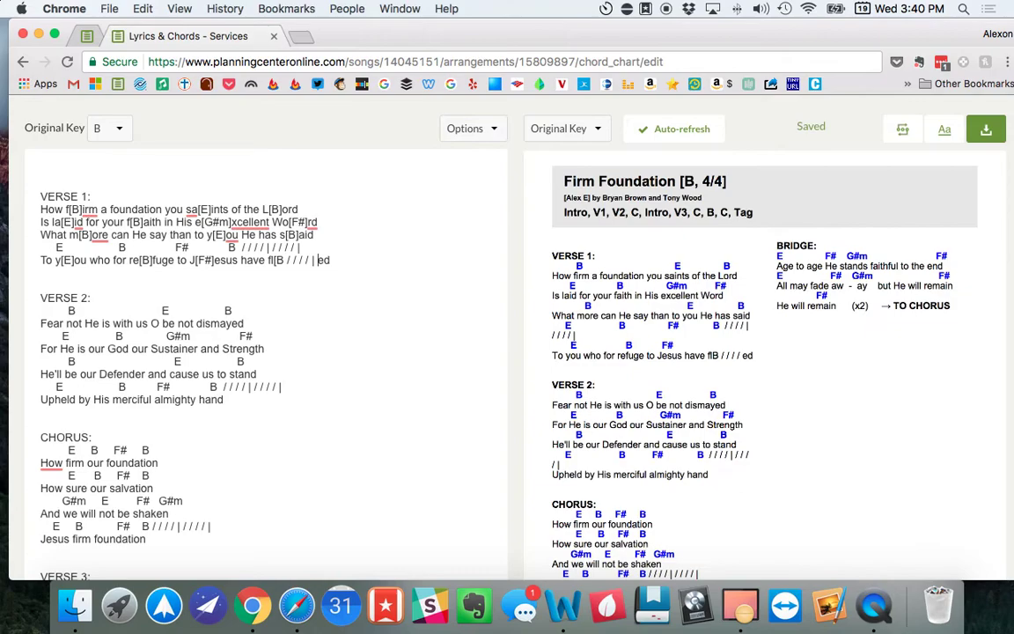
text(/ / / / |])
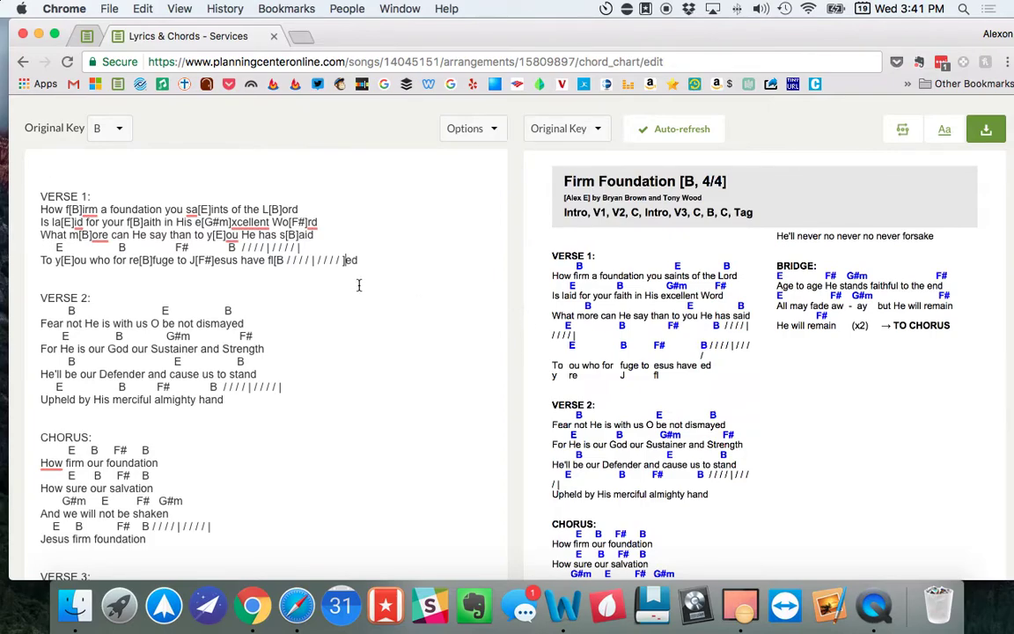
Delete the standalone chord line with slashes above Verse 1's fourth lyric line
drag(302, 249, 36, 250)
key(BackSpace)
key(BackSpace)
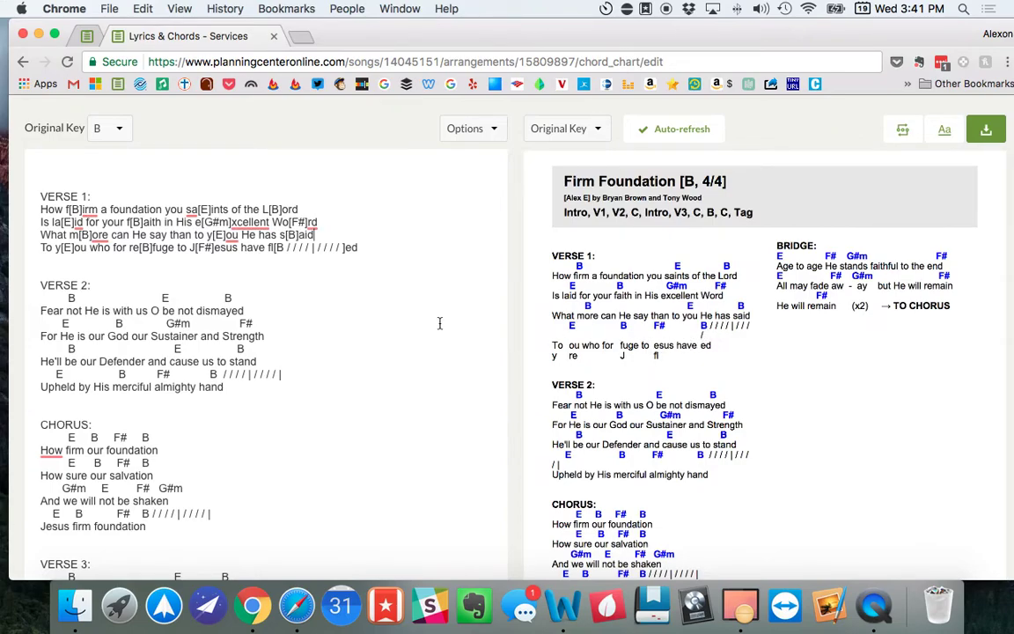
Try placing the bracketed B chord with its slashes in front of "fled" instead of inside the word
drag(347, 247, 273, 250)
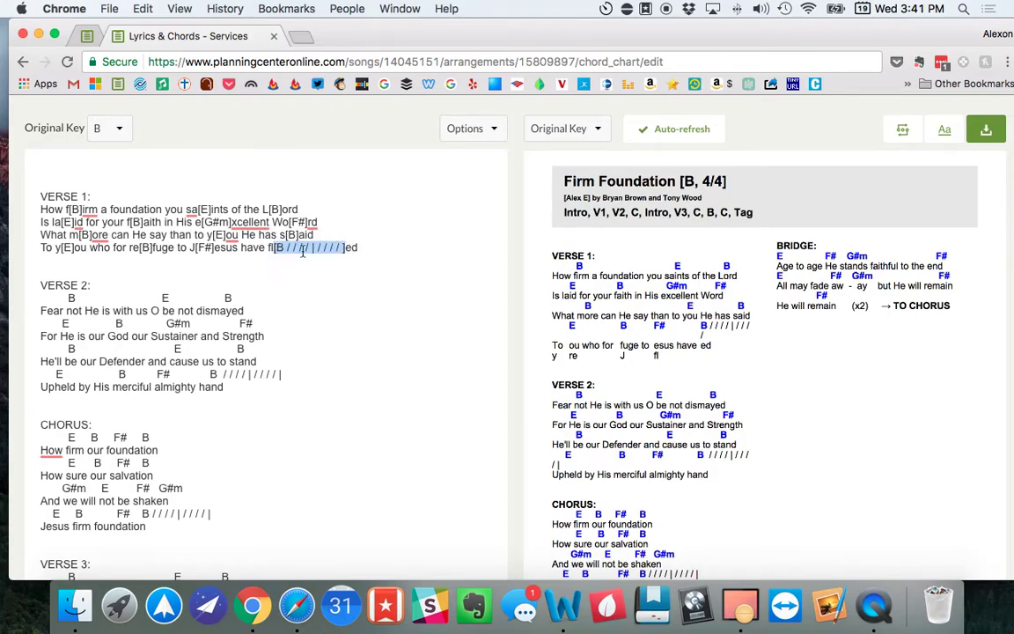
key(BackSpace)
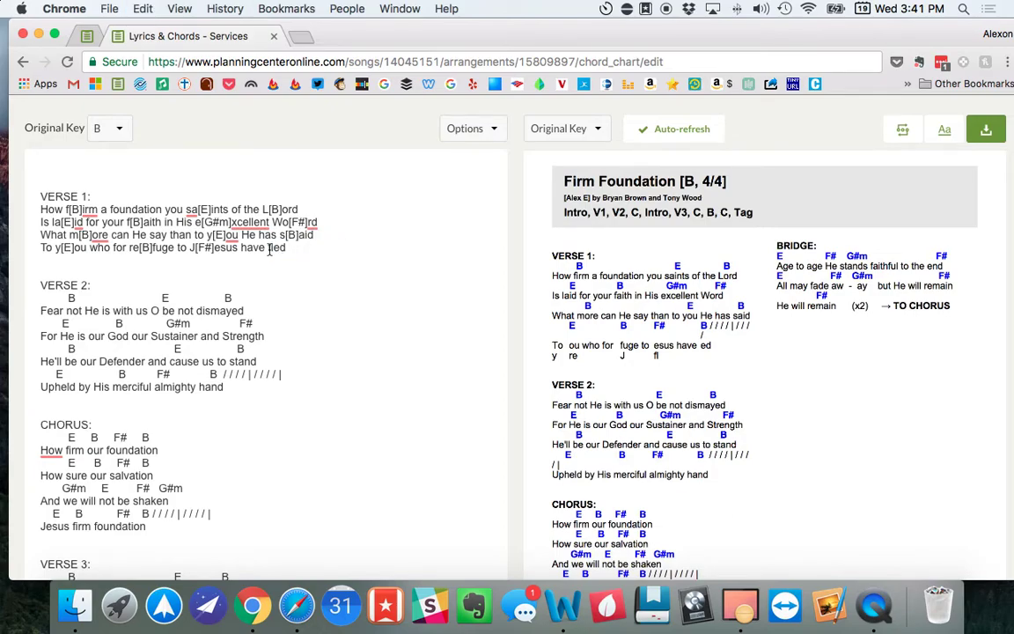
text([B / / / / | / / / /])
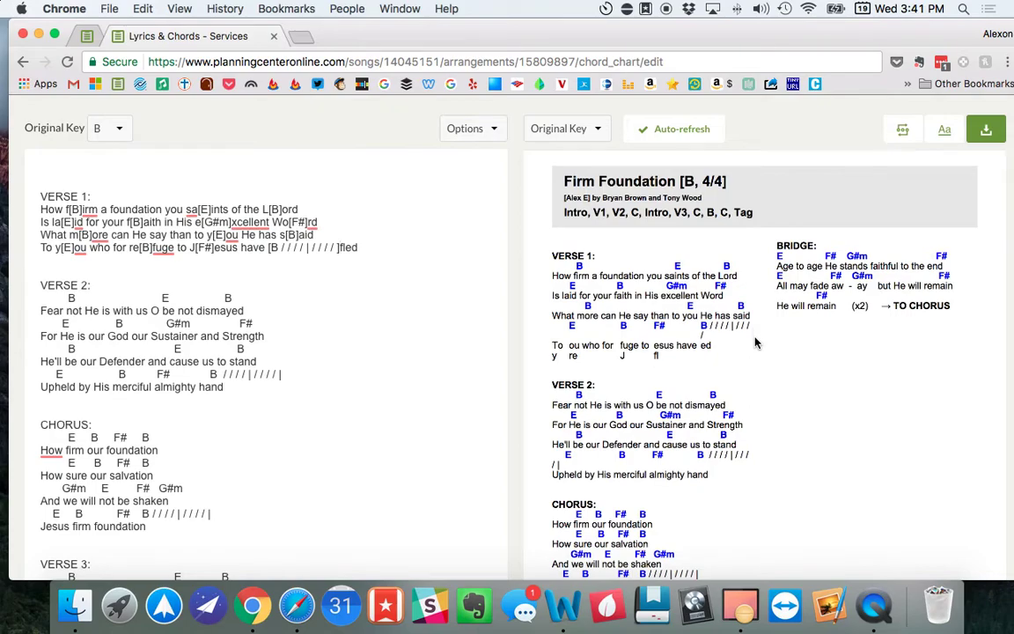
click(395, 244)
key(BackSpace)
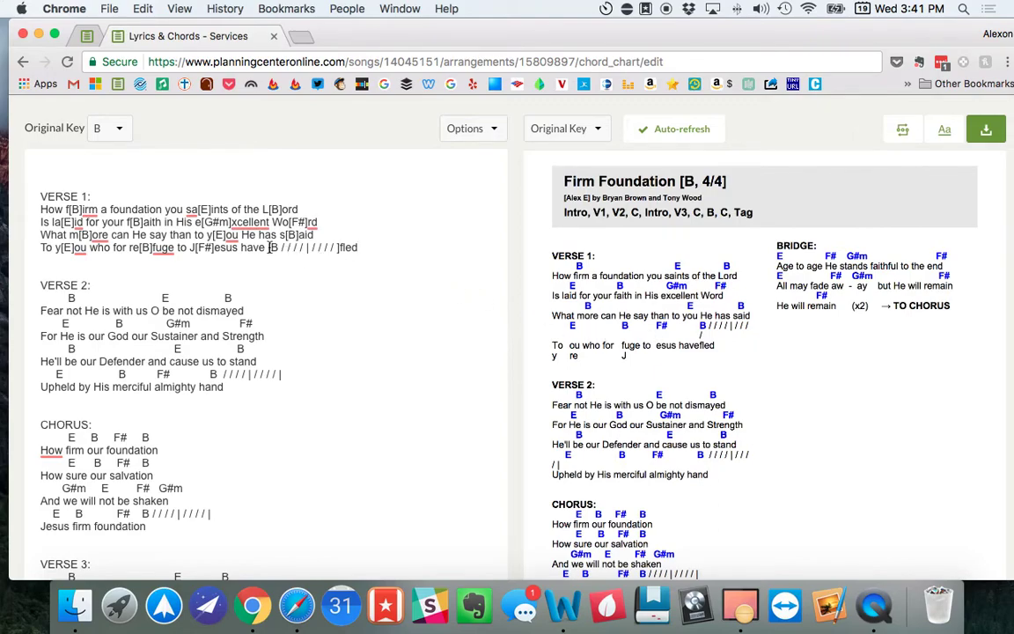
Try removing the bar line between the slashes of the bracketed B chord and adding a space before "fled"
drag(337, 248, 309, 249)
click(313, 248)
key(BackSpace)
key(BackSpace)
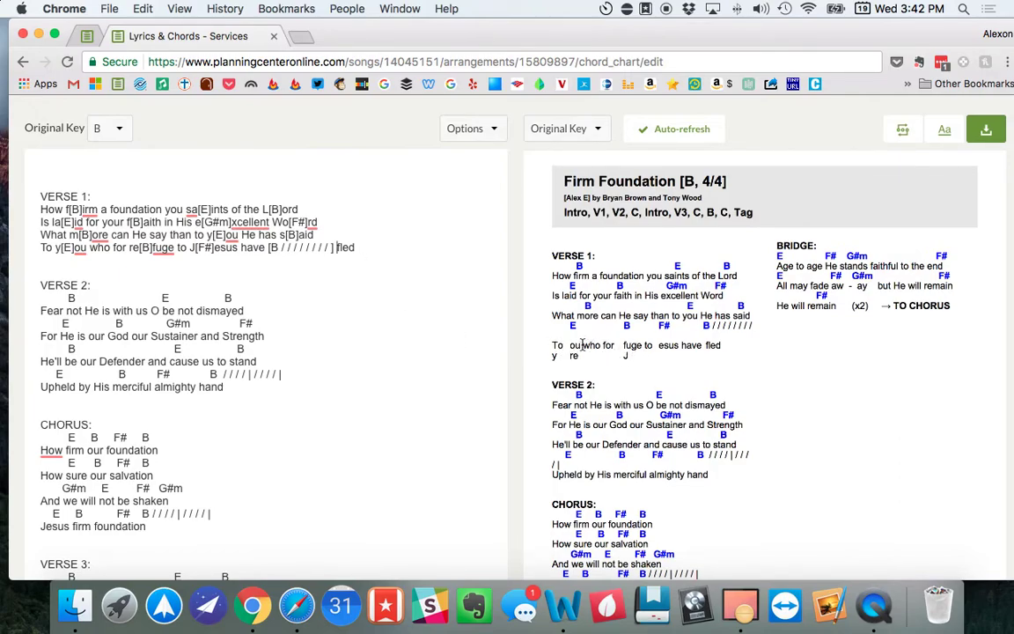
Break Verse 1's fourth lyric line after "refuge" and put a bar line between the two groups of four slashes
click(177, 249)
key(Return)
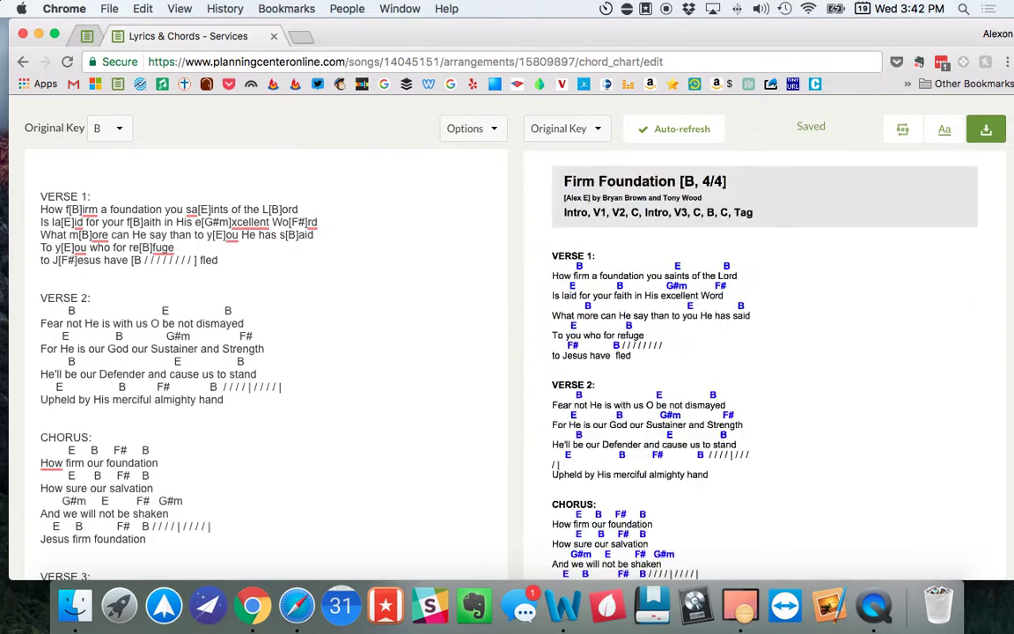
text(\)
key(BackSpace)
text(|)
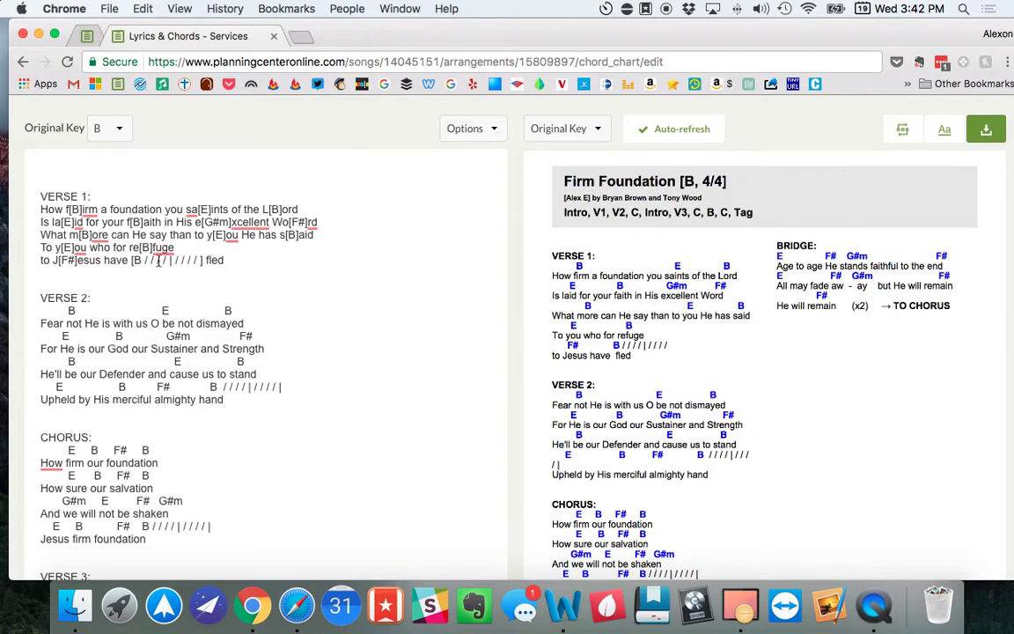
Move the bracketed B chord with its slashes back inside "fled" as "fl[B / / / / | / / / / ]ed"
drag(203, 261, 135, 263)
key(cmd+c)
key(BackSpace)
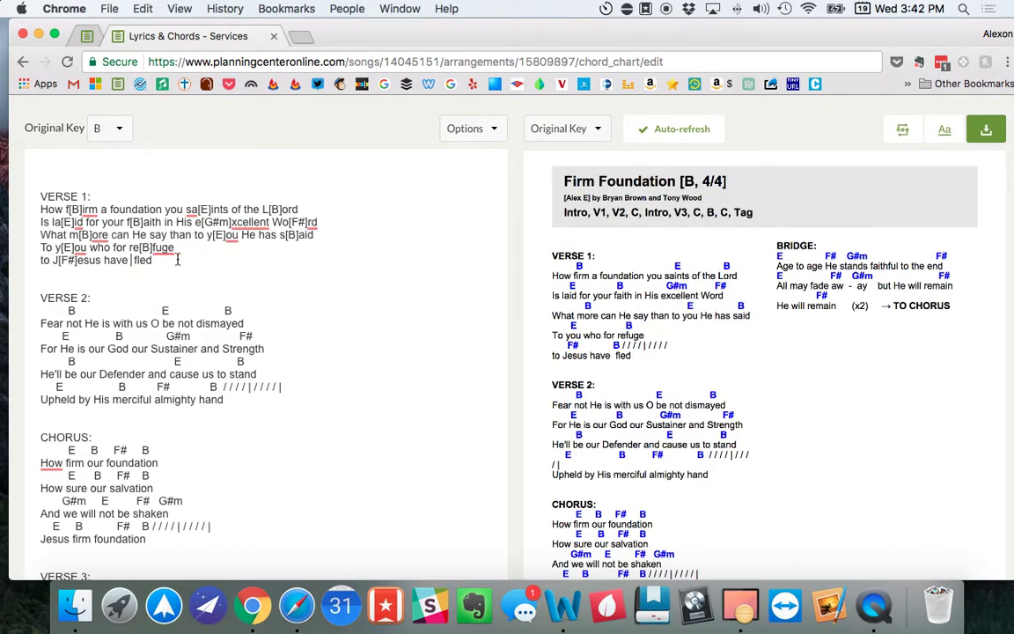
key(BackSpace)
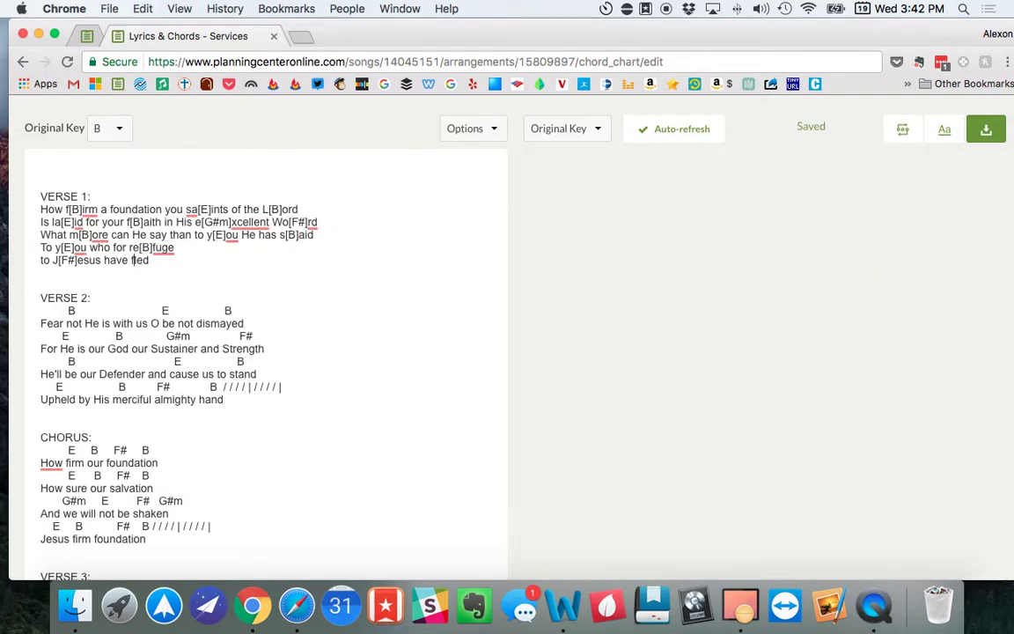
key(cmd+v)
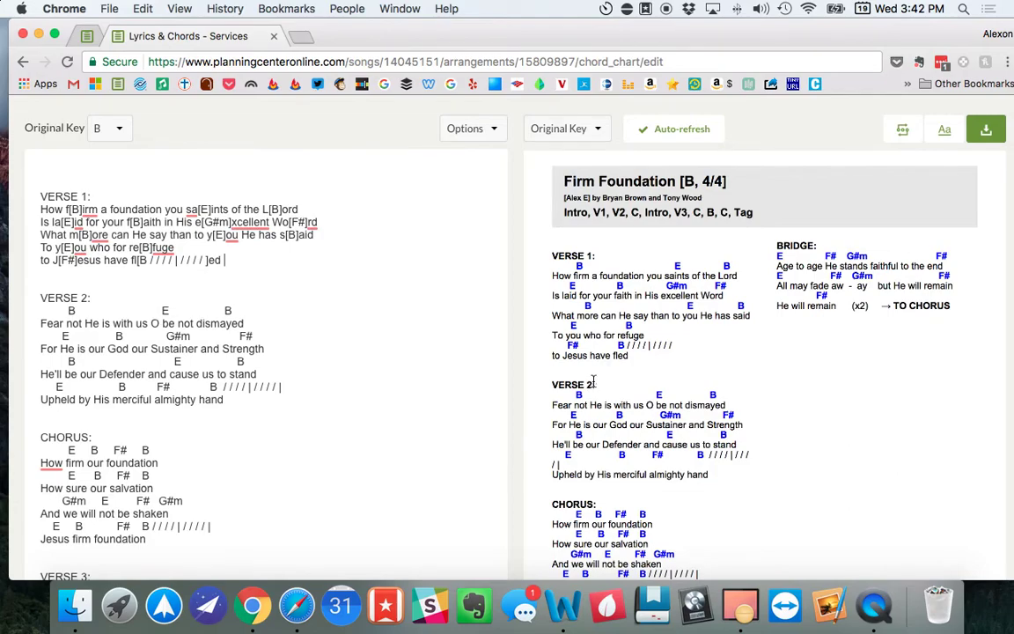
Move the first B chord of Verse 2's opening line into "not", written inline as "n[B]ot"
scroll(594, 376, down, 3)
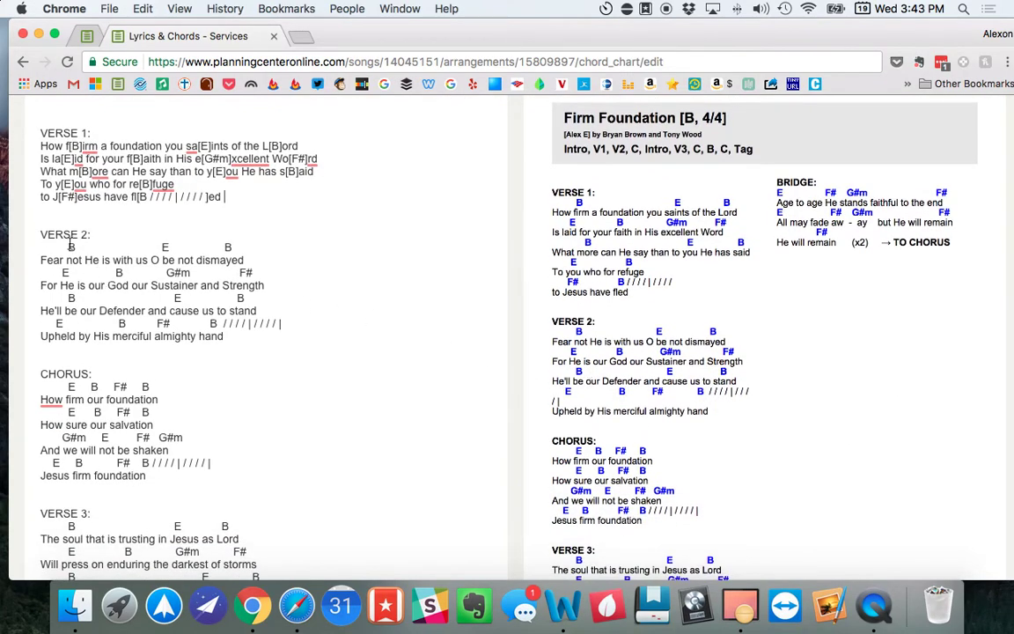
drag(75, 247, 71, 247)
key(super+x)
click(73, 259)
key(super+v)
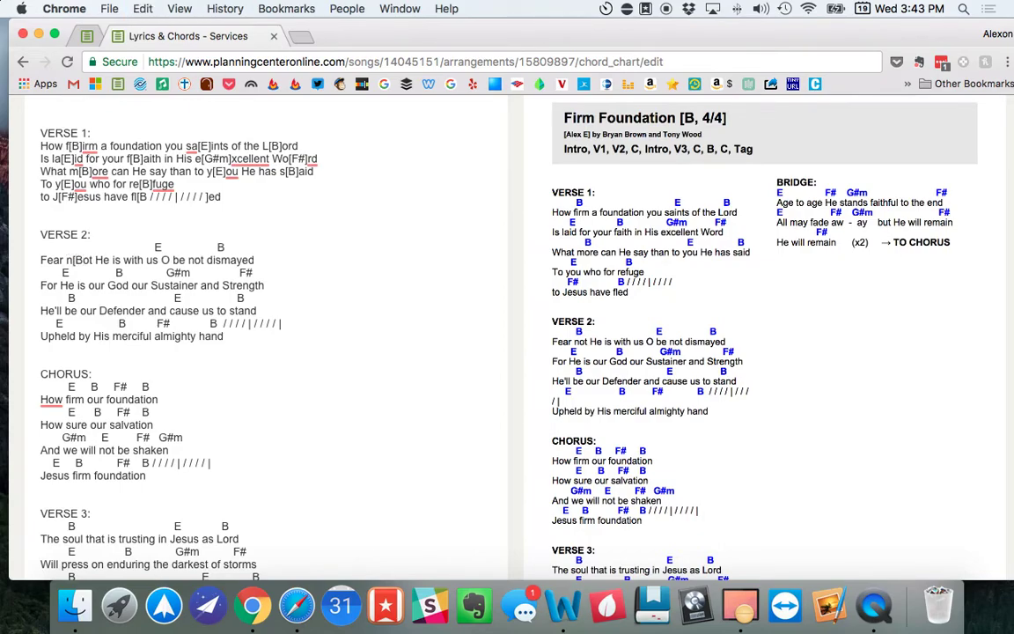
Move the E chord of Verse 2's opening line into "be", written inline as "b[E]e"
drag(161, 247, 155, 247)
key(super+x)
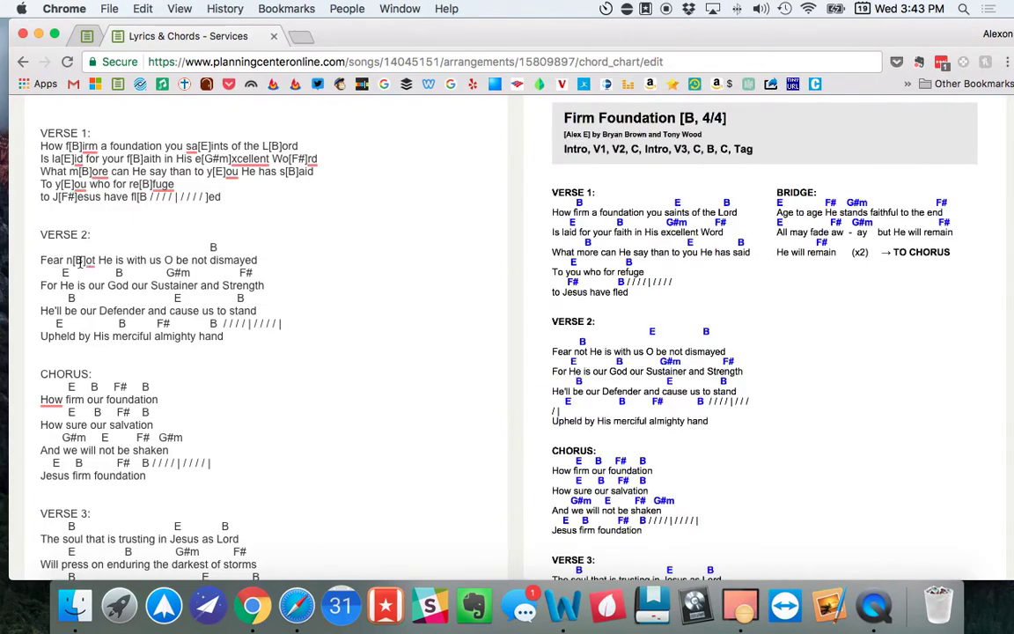
click(183, 260)
text([)
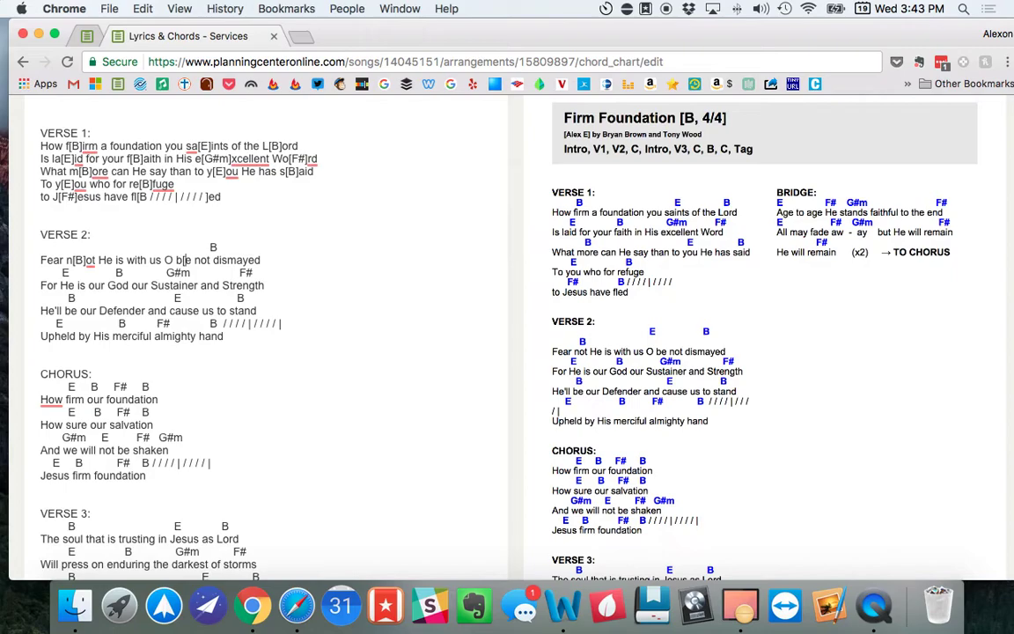
text(E)
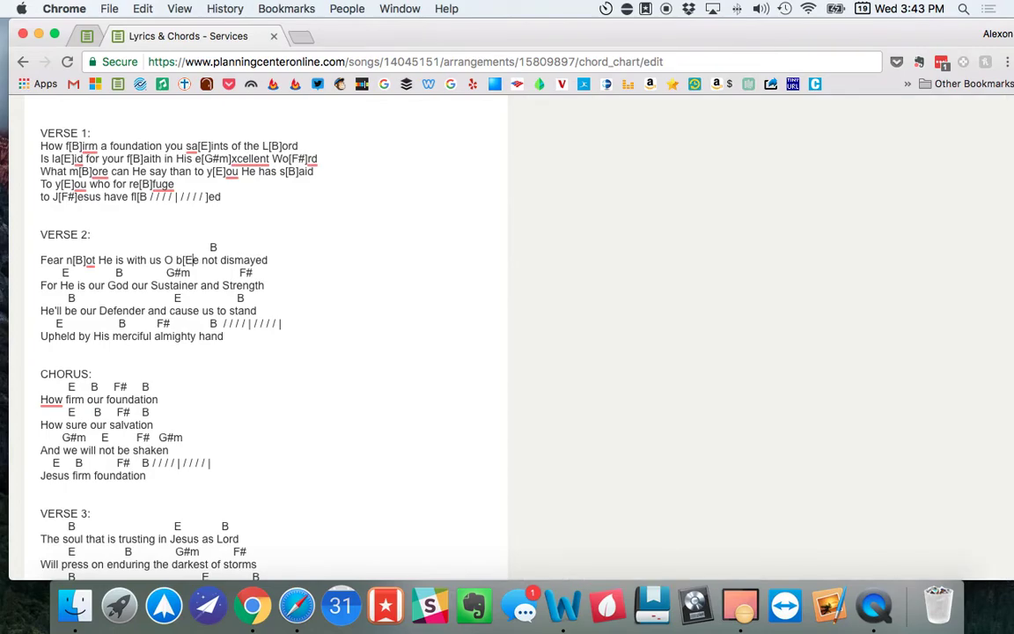
text(])
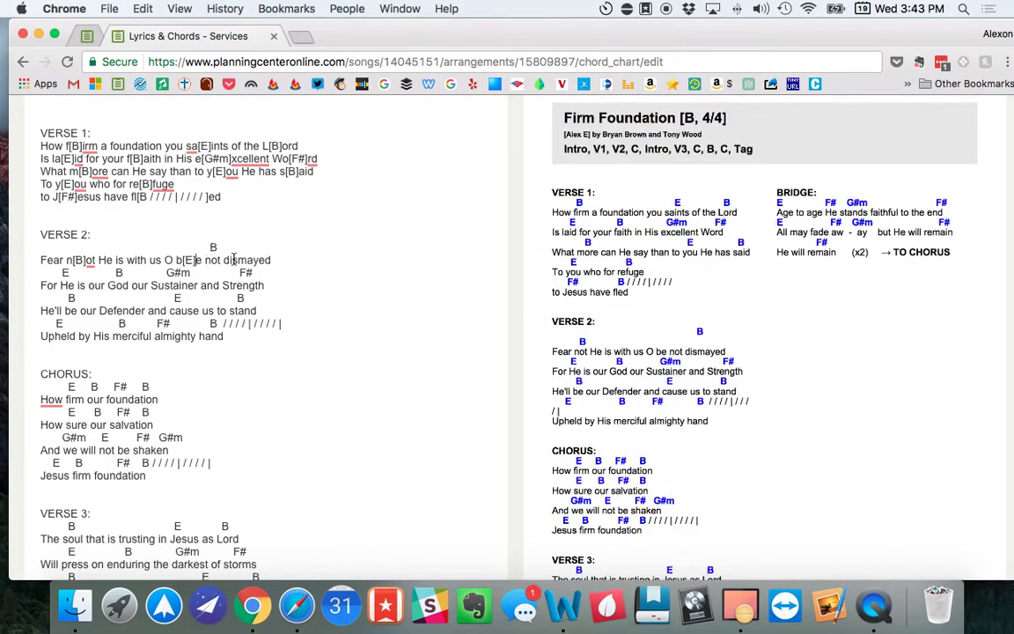
Insert the B chord inline as "dism[B]ayed" and delete the leftover chord line above Verse 2's opening lyric
text([B])
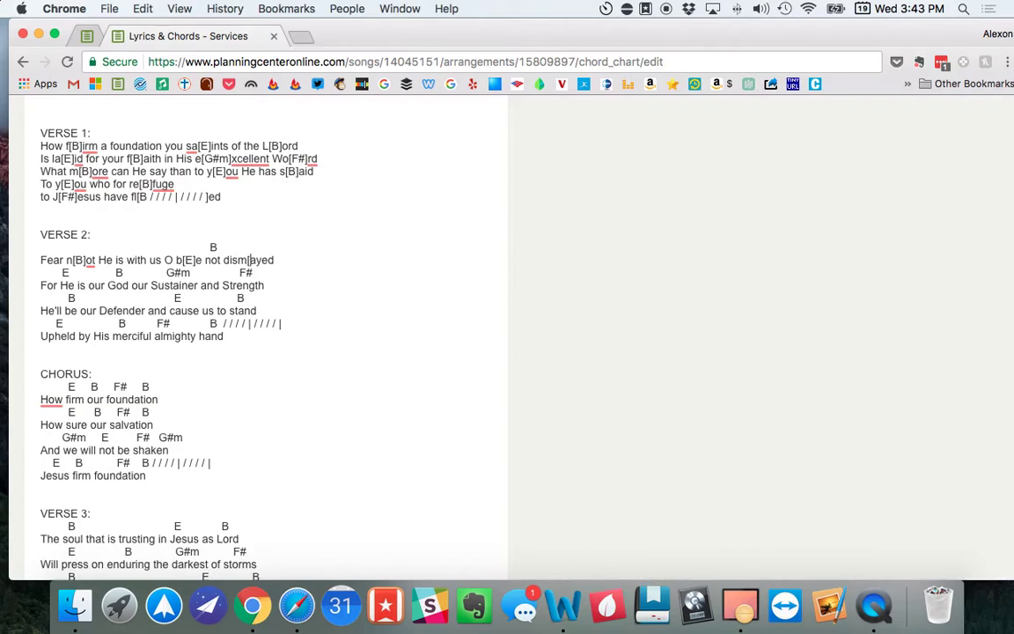
drag(217, 248, 29, 249)
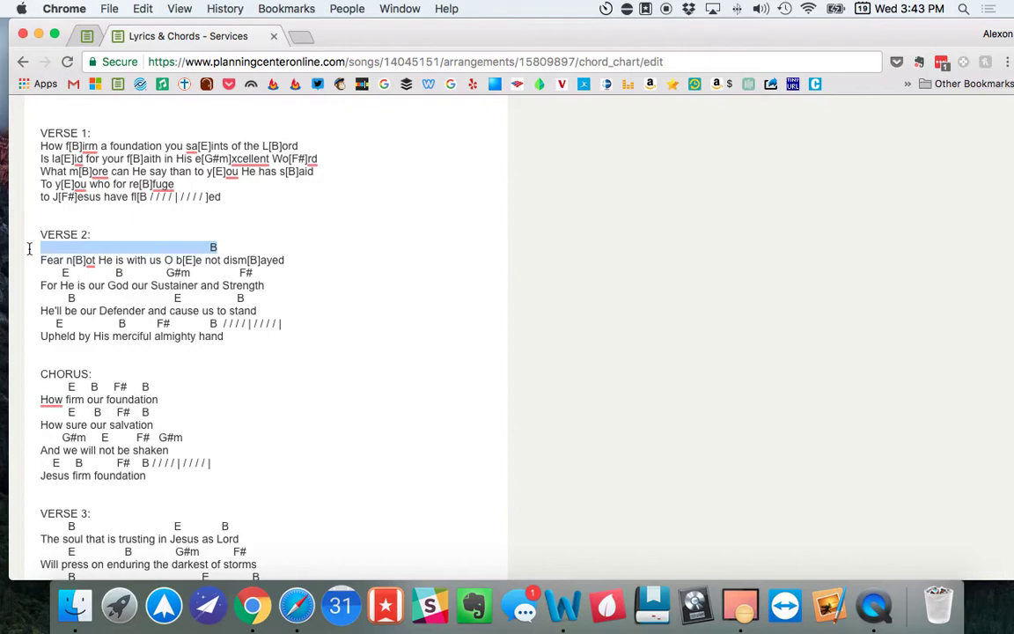
key(BackSpace)
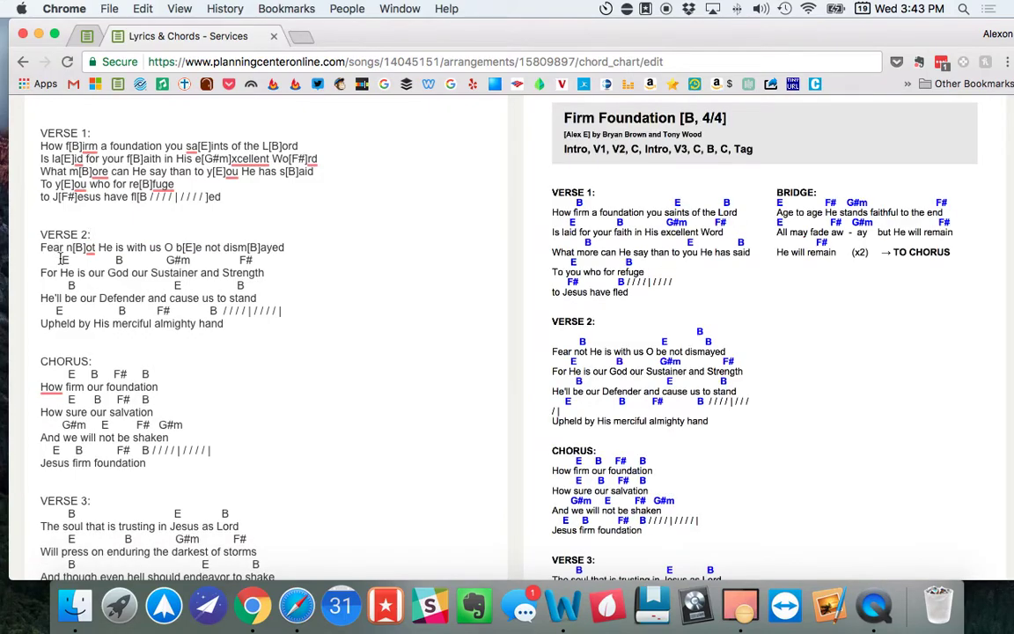
Place the E and B chords inline in Verse 2's second lyric line as "H[E]e" and "G[B]od"
key(BackSpace)
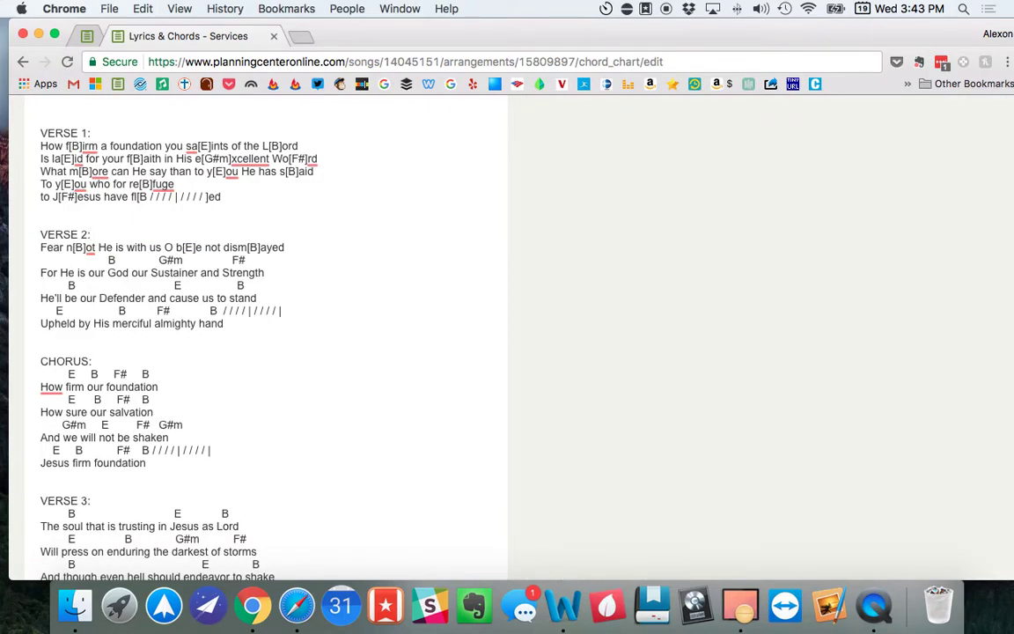
key(Down)
text([E])
text(])
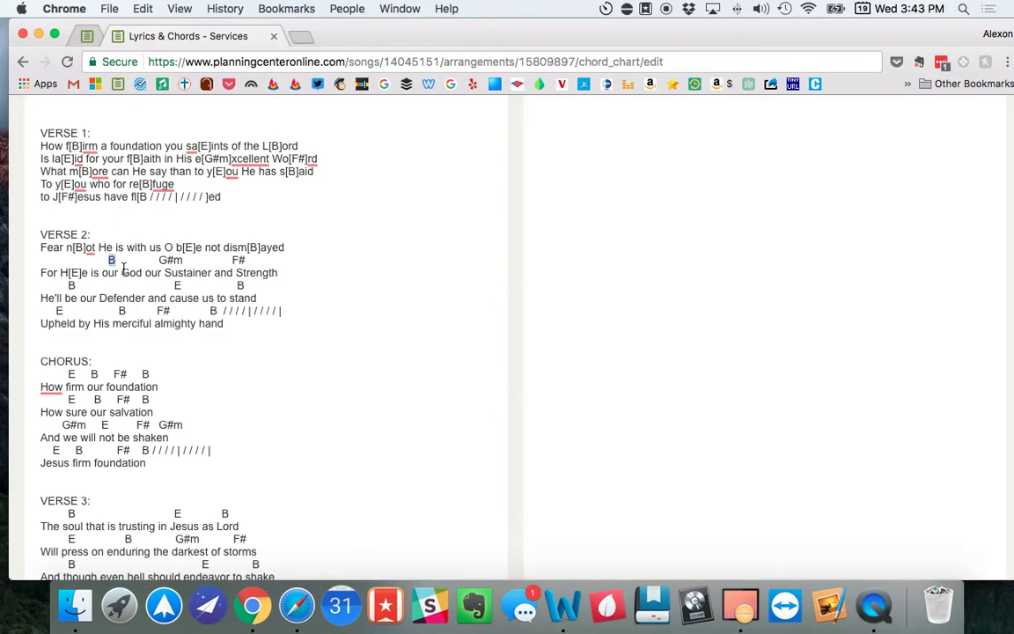
double_click(112, 260)
key(Up)
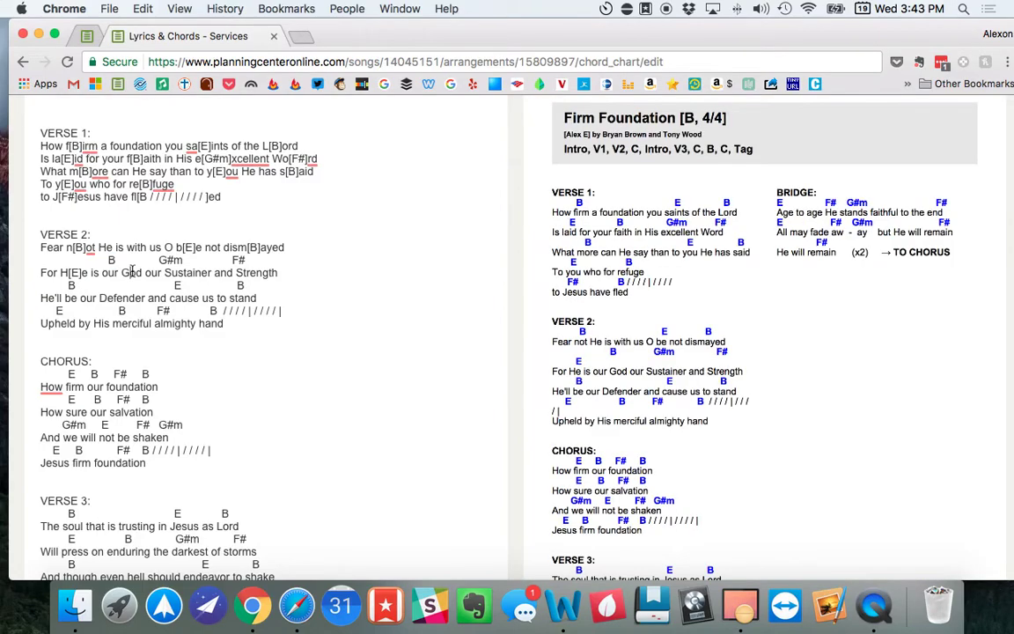
click(132, 272)
text([B)
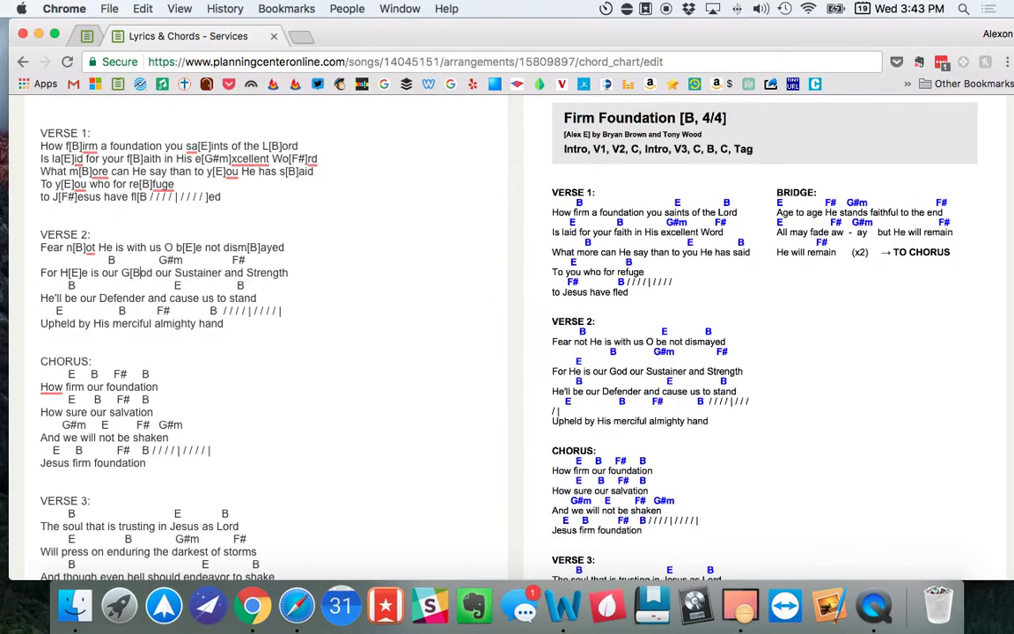
text(])
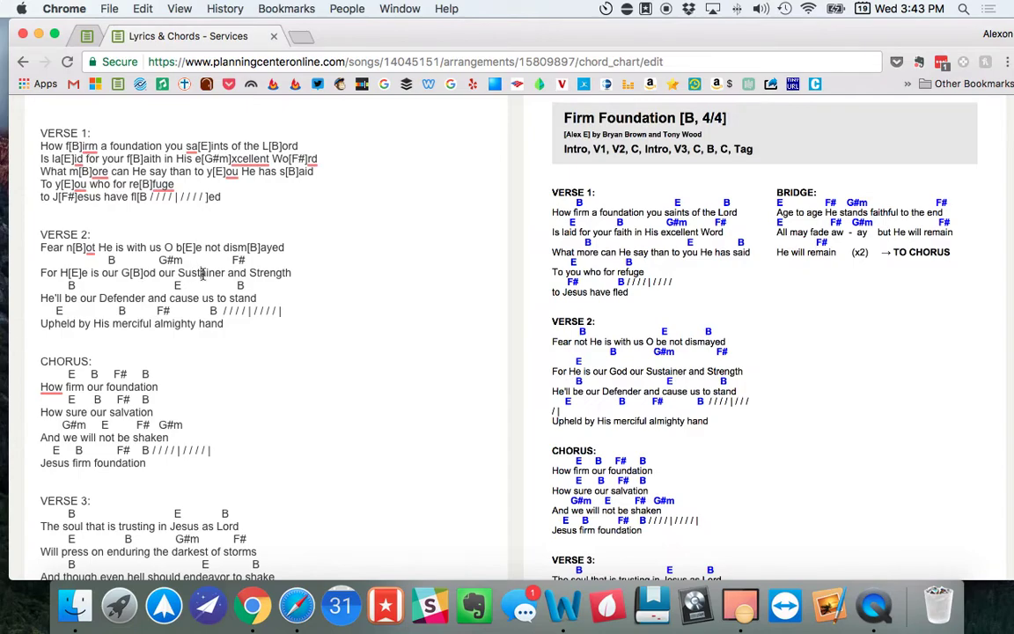
Insert the G#m and F# chords inline in Verse 2's second lyric line as "Sust[G#m]ainer" and "Str[F#]ength"
click(201, 274)
text([G#])
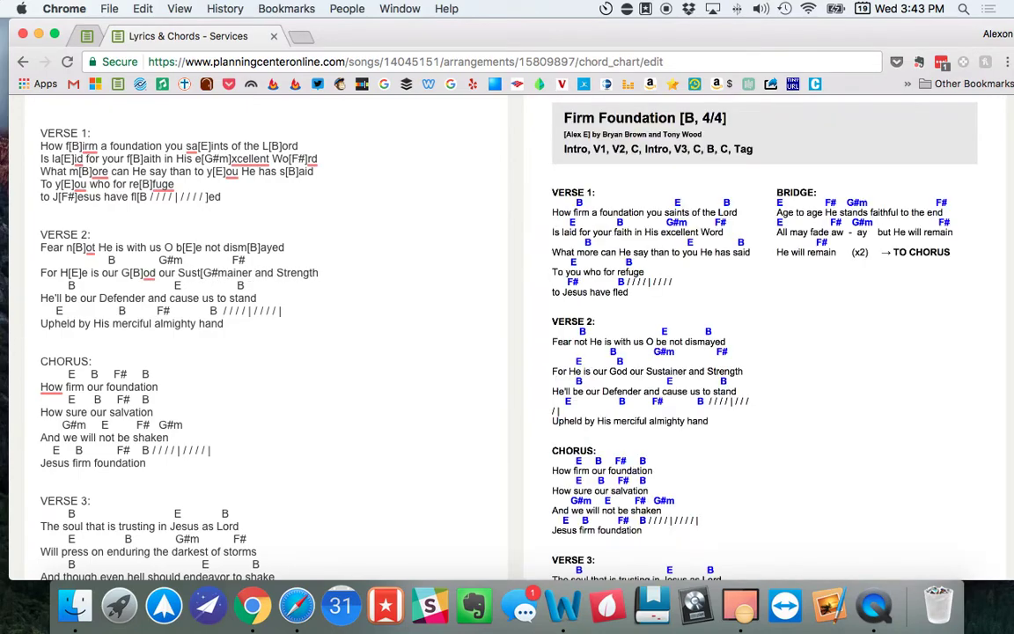
click(296, 272)
text([F#])
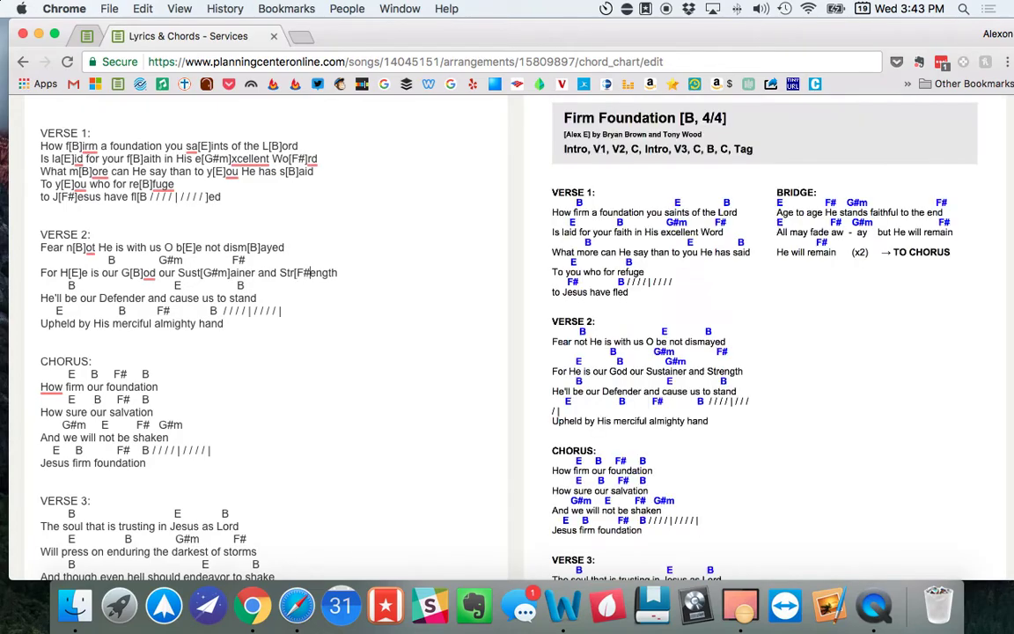
Delete the leftover chord line above Verse 2's second lyric line, including its empty line
drag(259, 260, 44, 258)
key(BackSpace)
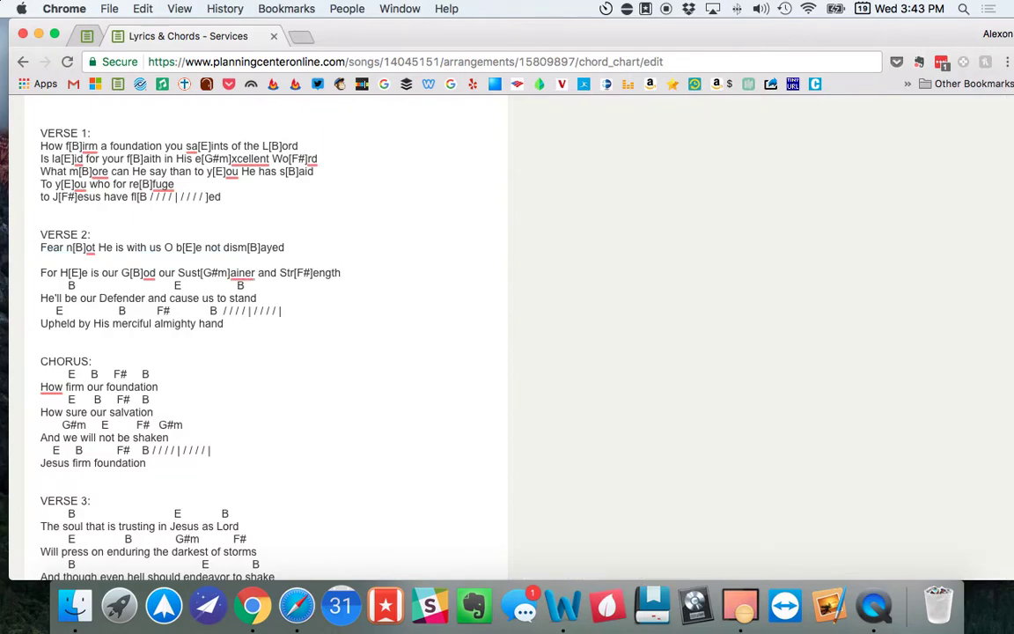
key(BackSpace)
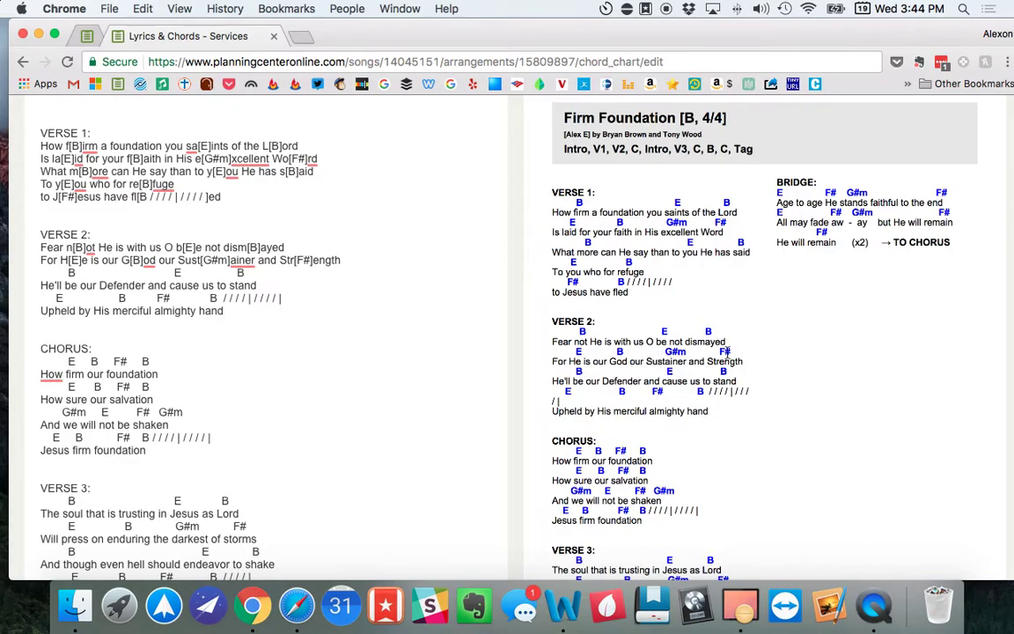
Insert the chords inline in Verse 2's third lyric line as "b[B]e", "c[E]ause" and "st[B]and"
click(69, 285)
text([B])
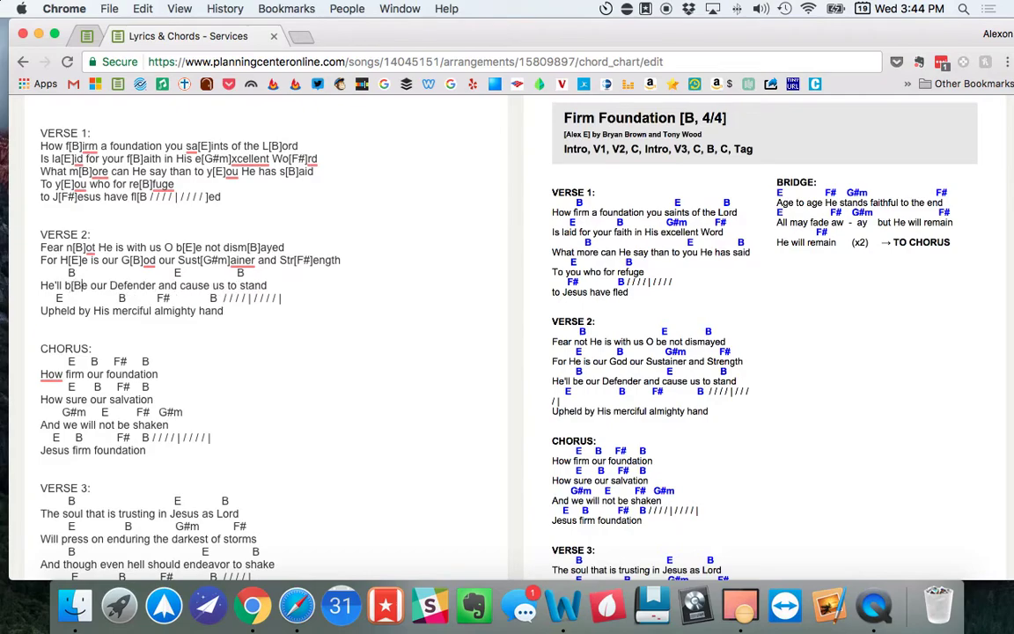
click(191, 285)
text([)
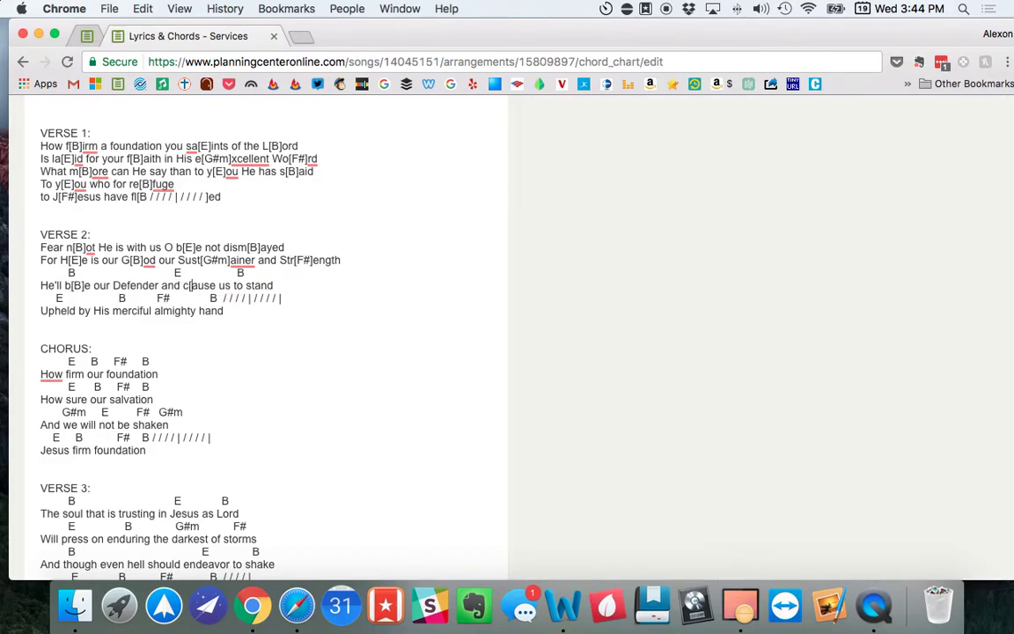
text(E])
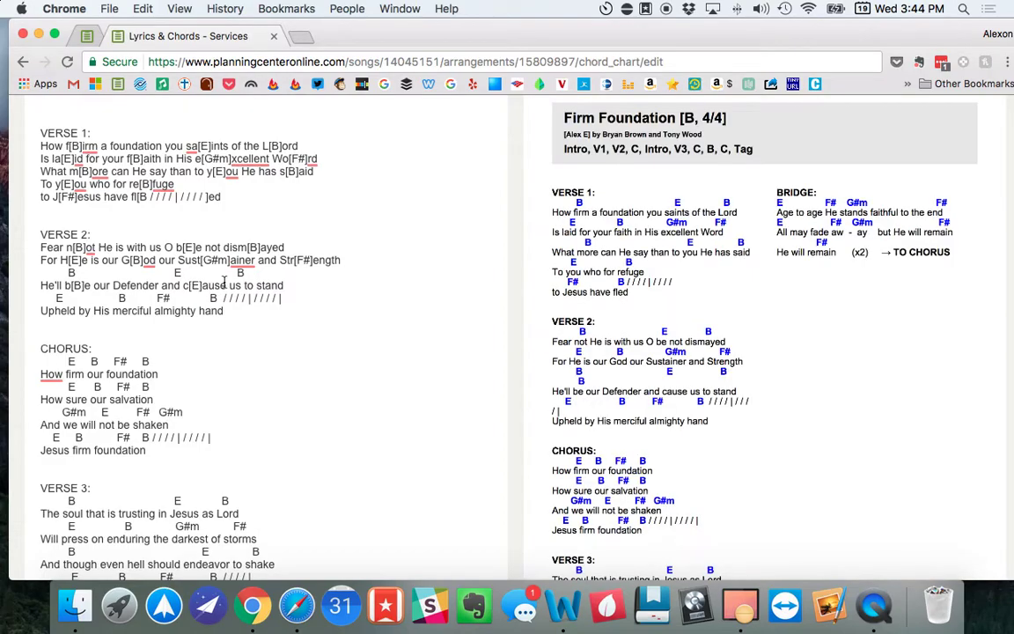
click(265, 285)
text([B])
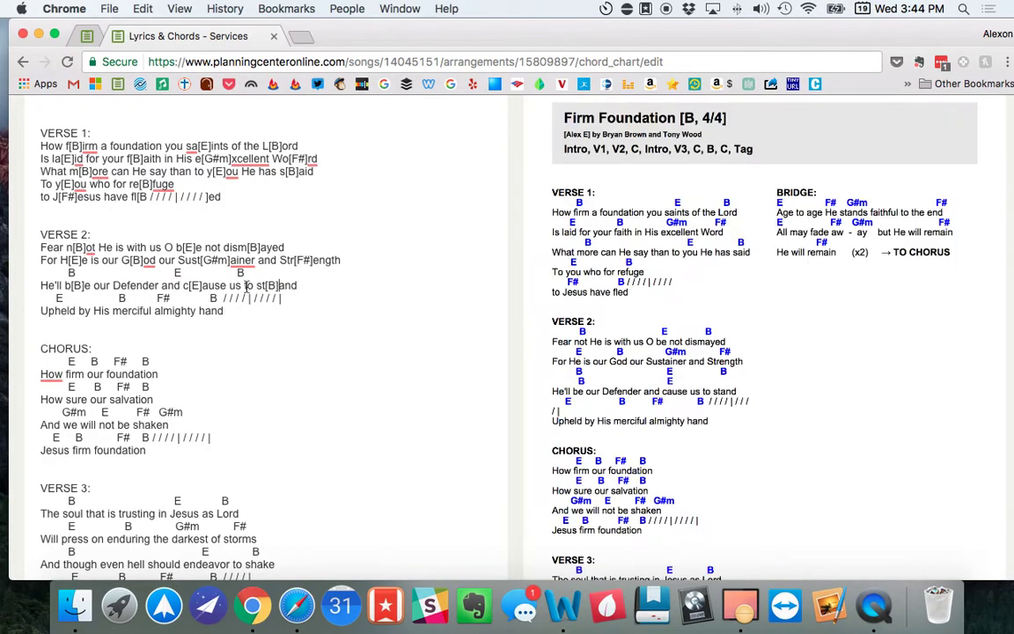
Delete the leftover chord line above Verse 2's third lyric line, closing the gap
drag(248, 274, 7, 274)
key(BackSpace)
key(BackSpace)
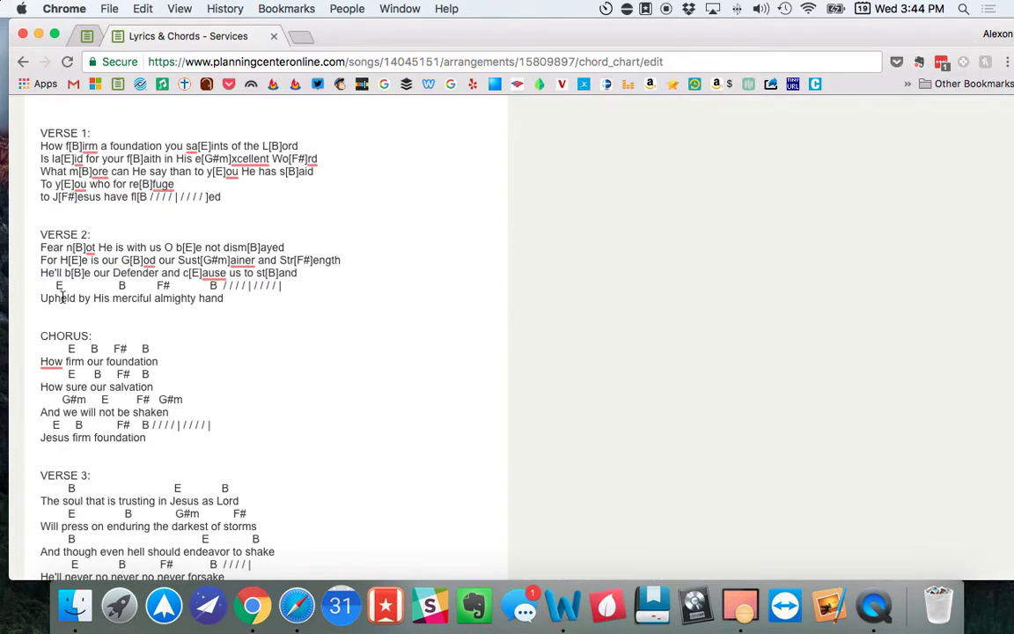
Insert the chords inline in Verse 2's last lyric line as "Uph[E]eld", "me[B]rciful" and "a[F#]lmighty"
click(62, 298)
text([E])
text(])
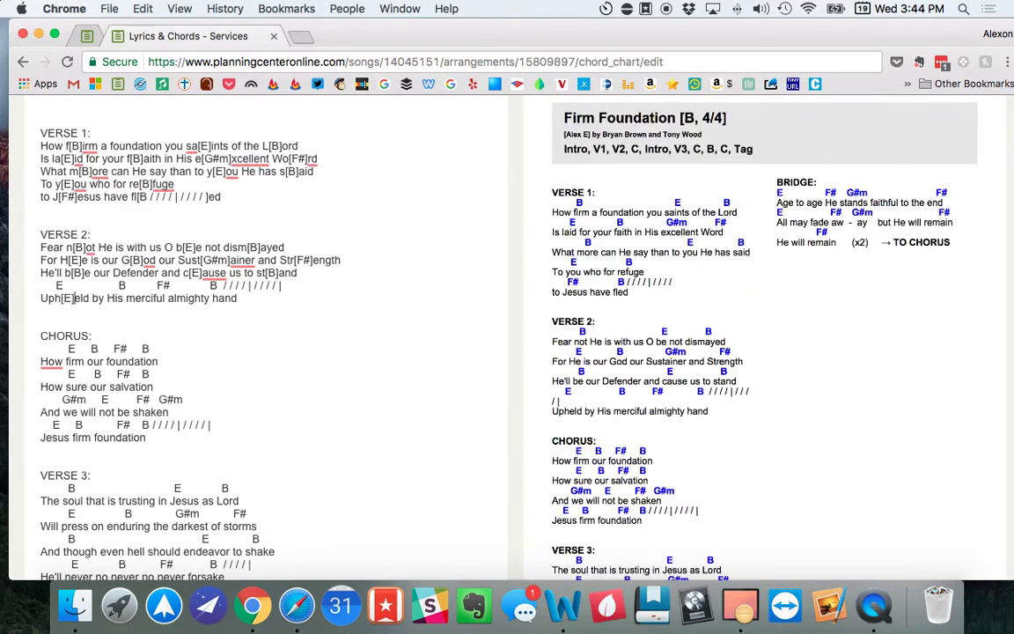
click(139, 297)
text([B])
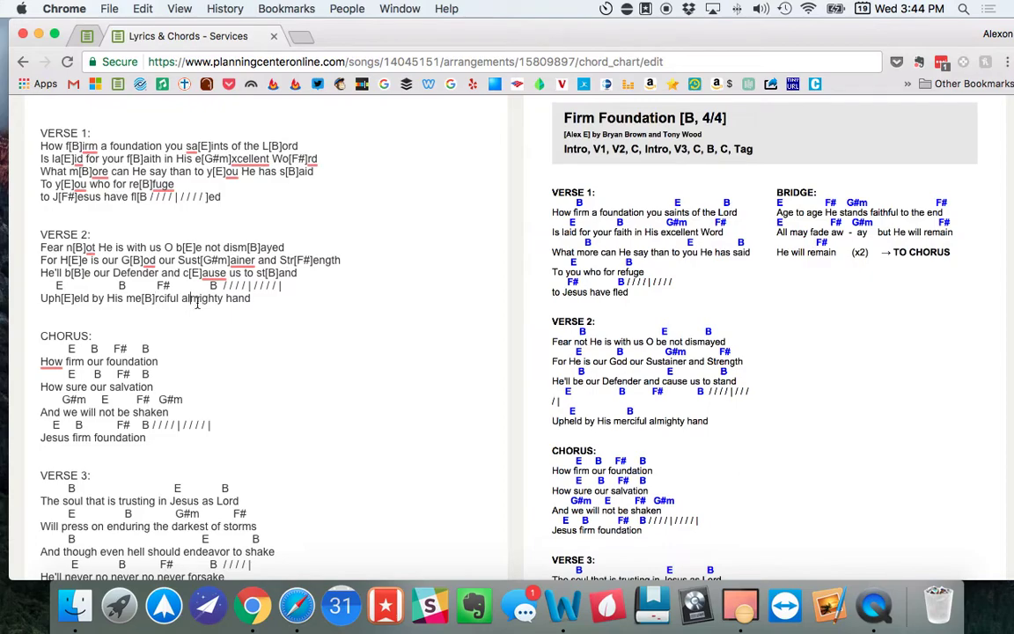
text([F#])
text(])
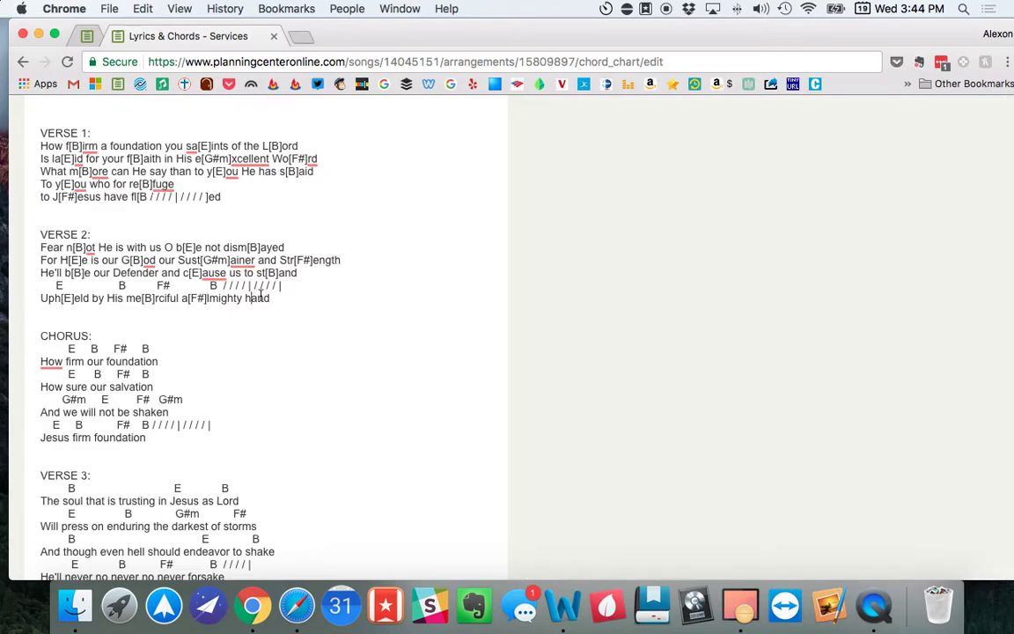
Place the B chord inside "hand" with the slashes from the chord line, as "h[B / / / / | / / / / |]and"
text([B])
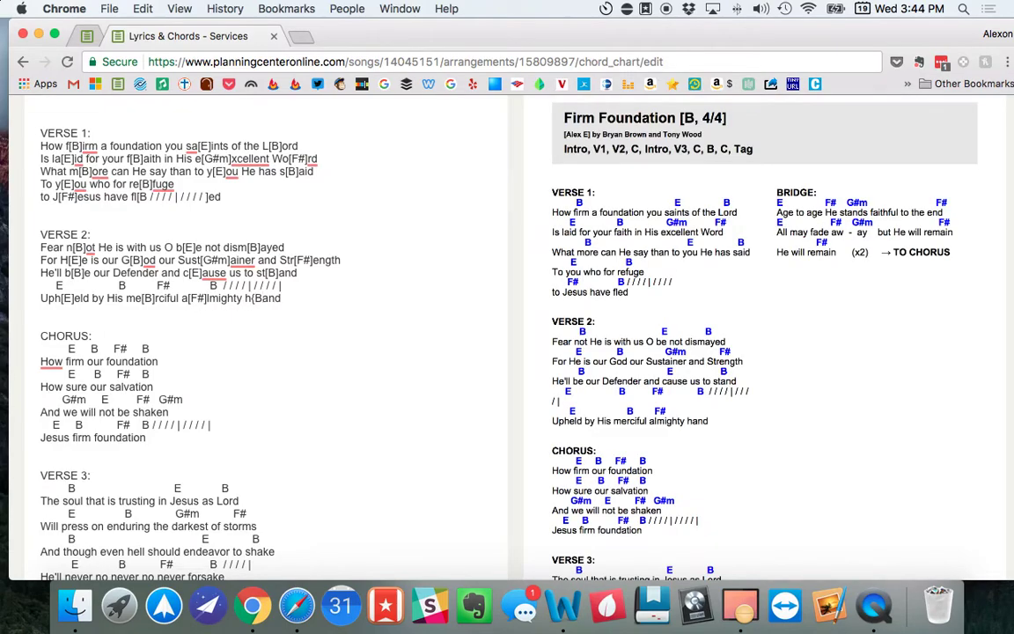
drag(281, 285, 221, 286)
key(BackSpace)
text(/ / / / | / / / /)
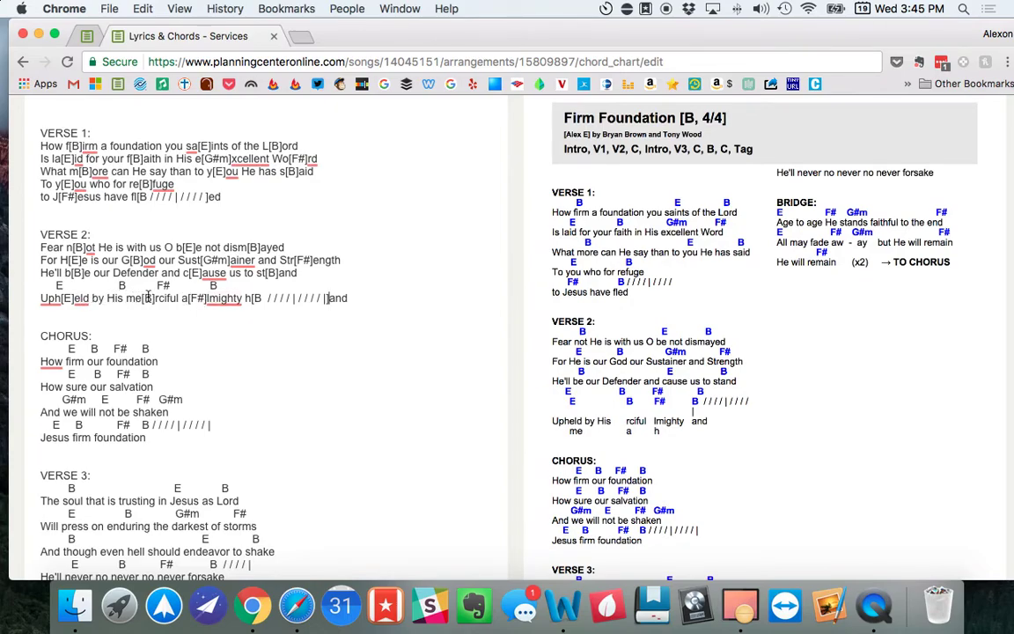
Break Verse 2's last lyric line before "almighty" and delete the leftover chord line above "Upheld"
mouse_move(192, 294)
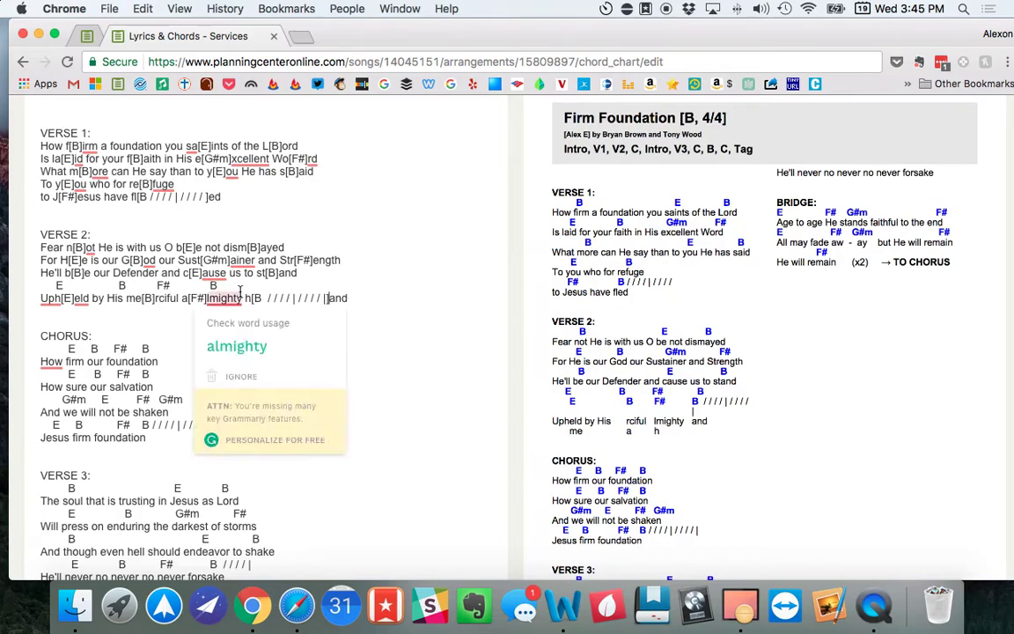
click(183, 297)
key(Return)
drag(326, 280, 15, 286)
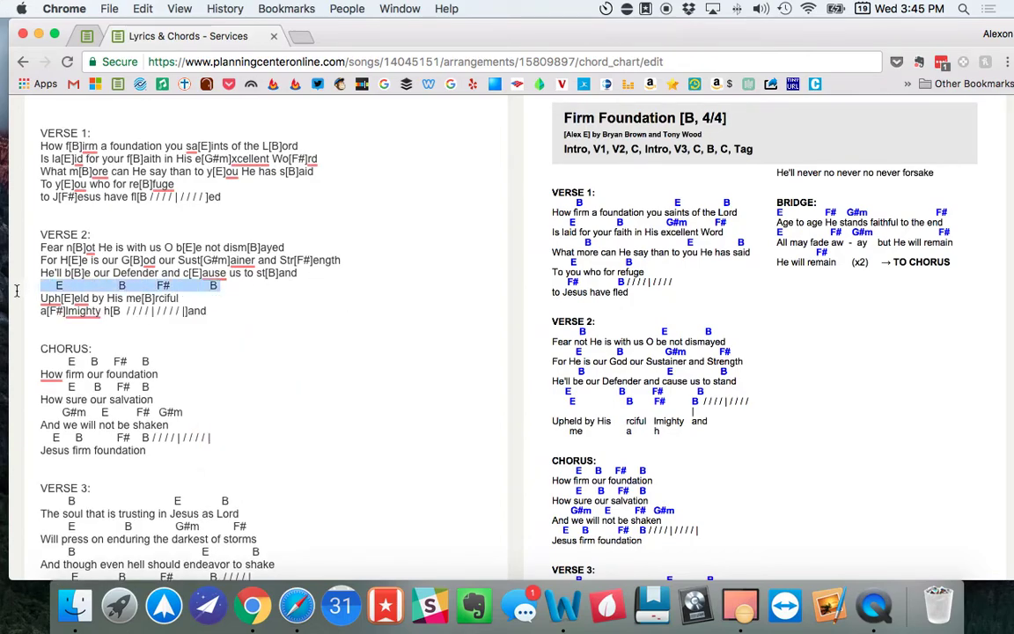
key(BackSpace)
key(BackSpace)
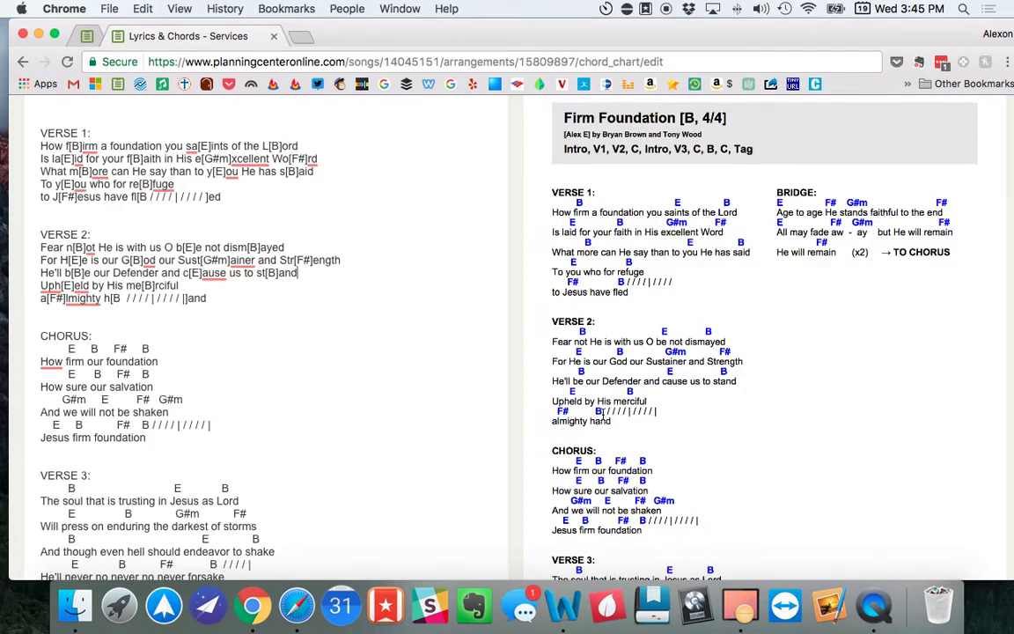
Insert the E chord inline in the Chorus's first lyric line as "f[E]irm"
scroll(650, 419, down, 5)
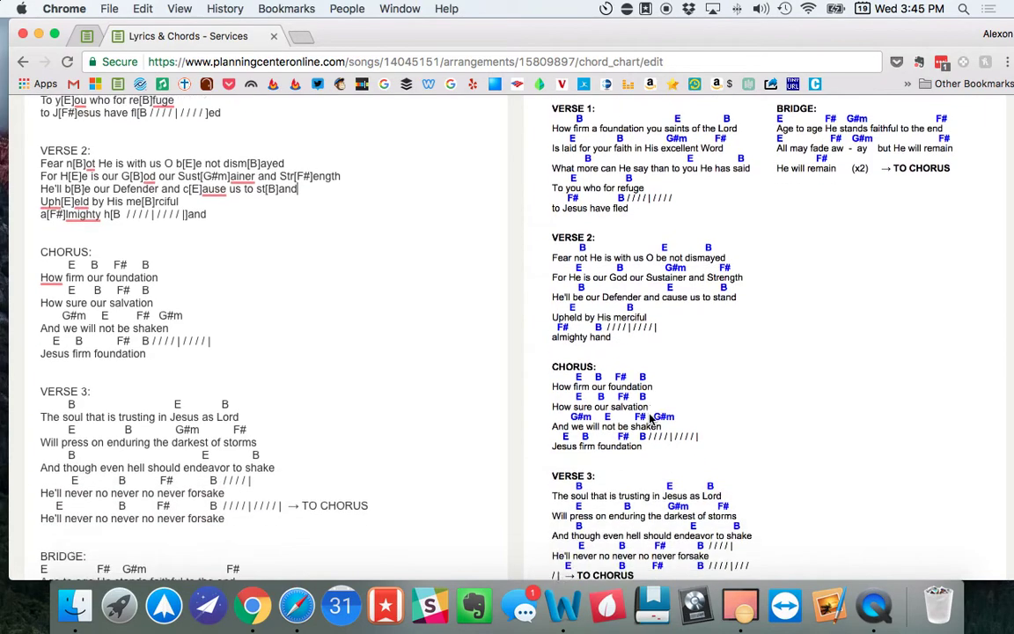
scroll(591, 419, up, 3)
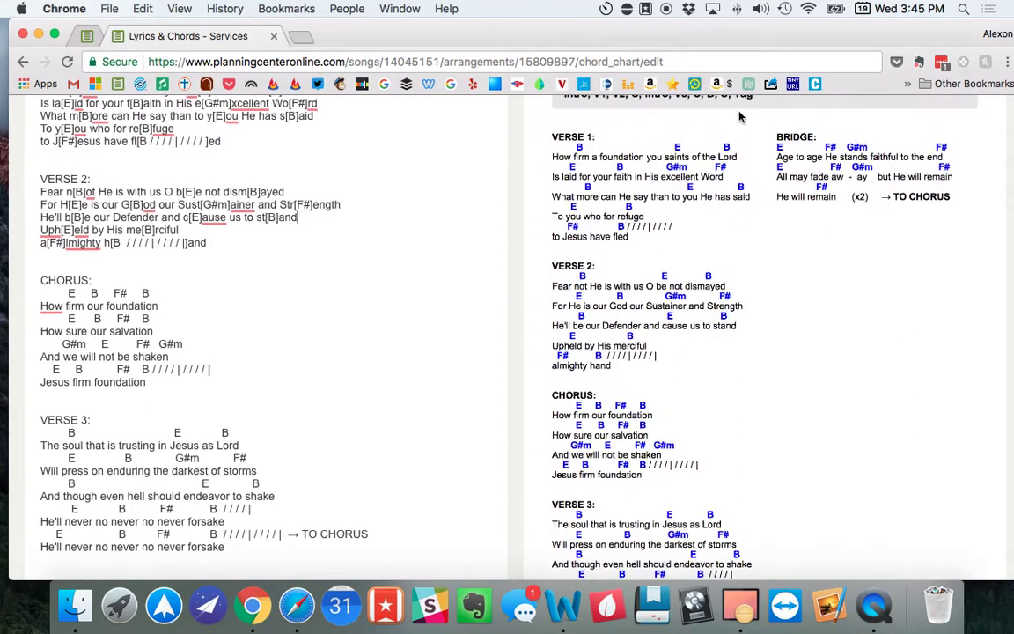
scroll(555, 375, down, 1)
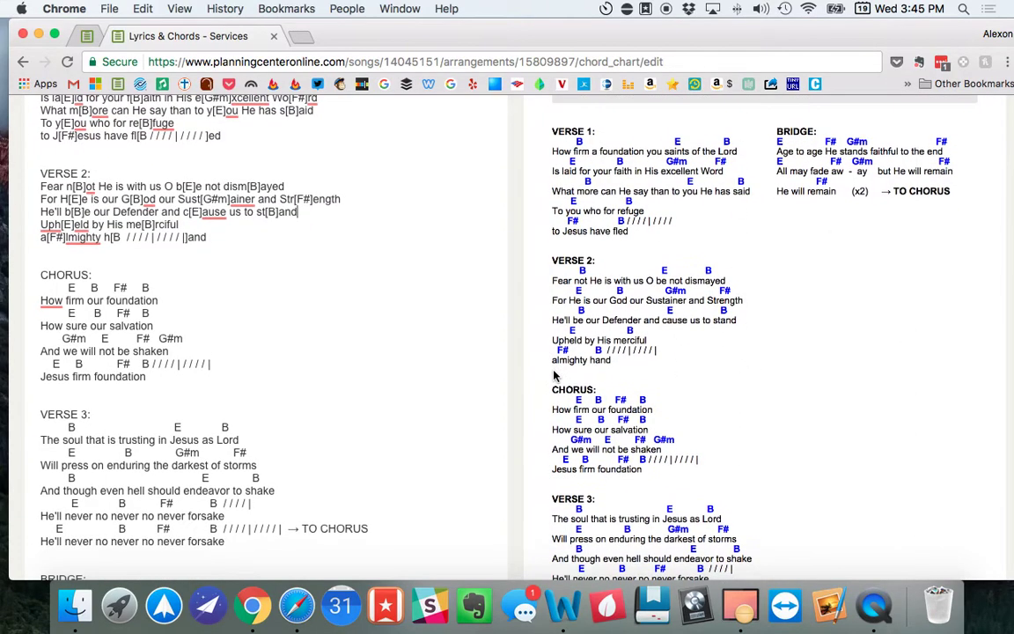
double_click(68, 288)
click(138, 312)
text([E])
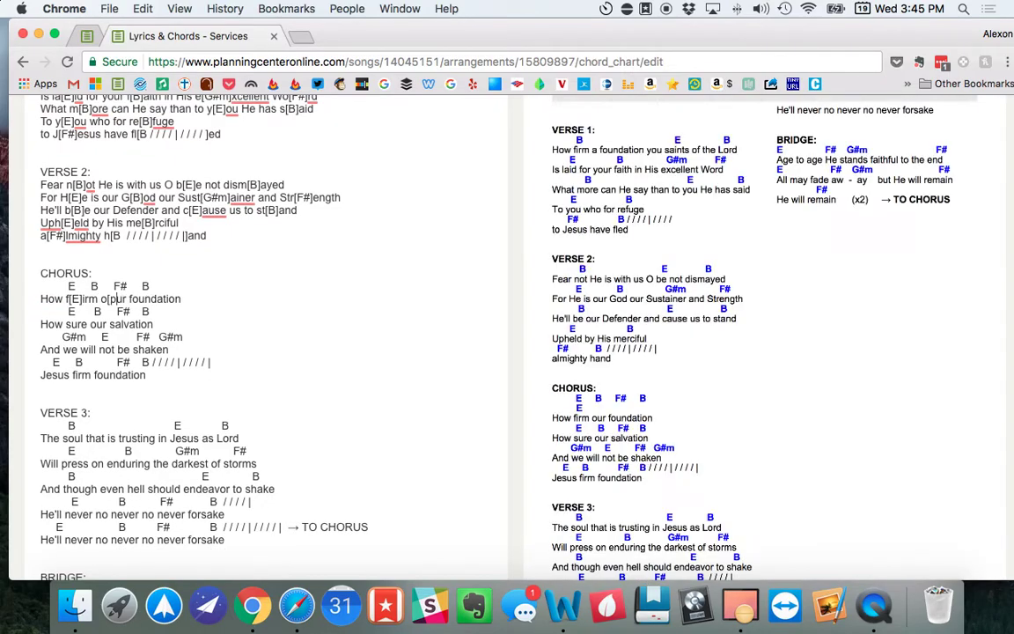
Insert the remaining chords inline in the Chorus's first lyric line as "o[B]ur" and "found[F#]ati[B]on"
text([B])
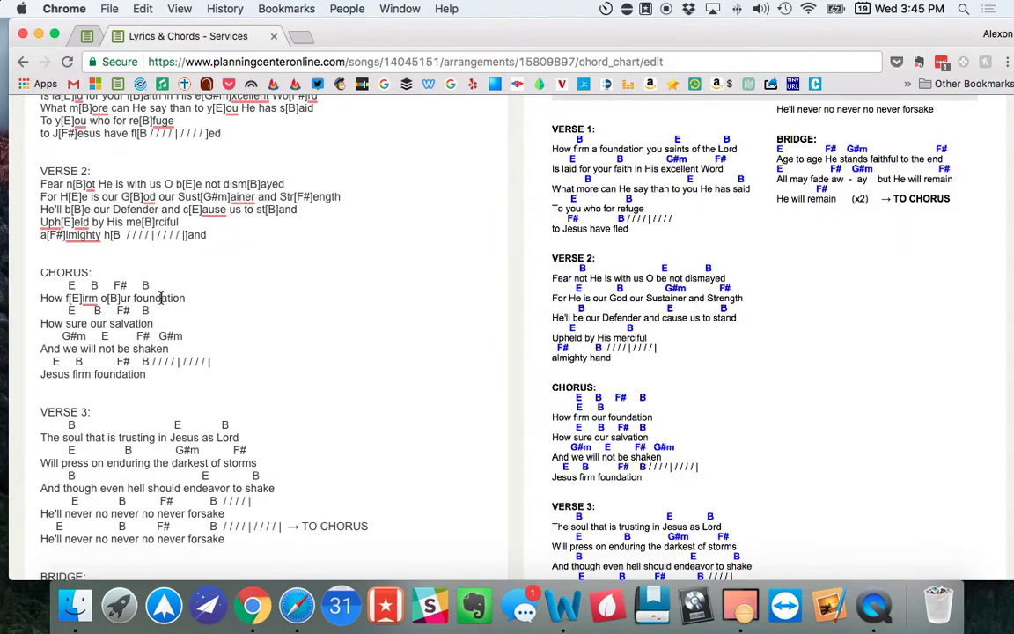
click(161, 298)
text([F#])
key(Right)
key(Right)
key(Right)
text([B])
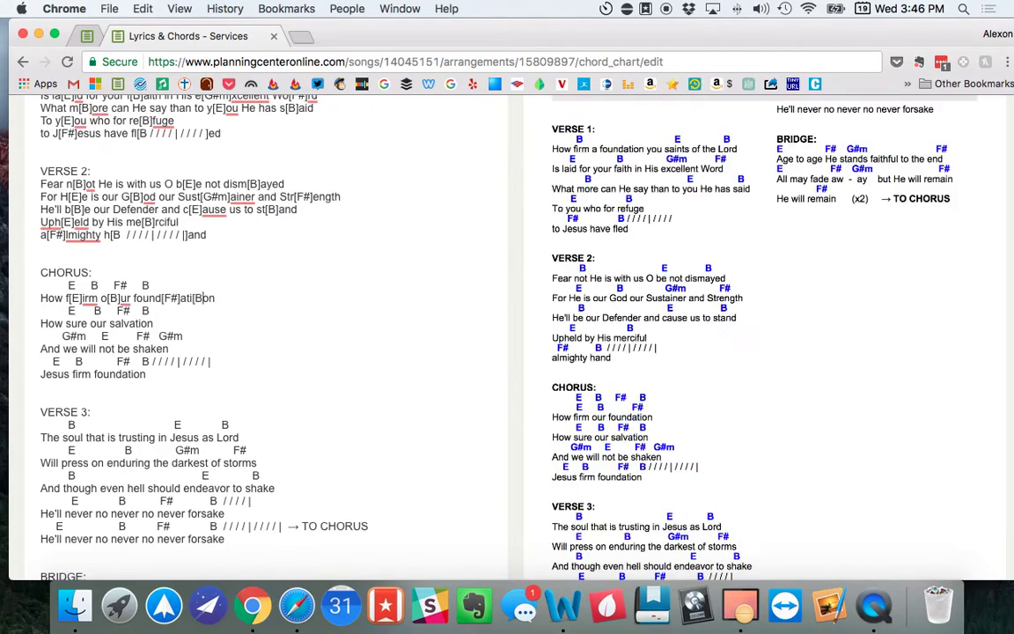
text(])
Delete the leftover chord line above the Chorus's first lyric line and split "foundation" with a spaced hyphen before "ti[B]on"
drag(163, 284, 4, 283)
key(BackSpace)
key(BackSpace)
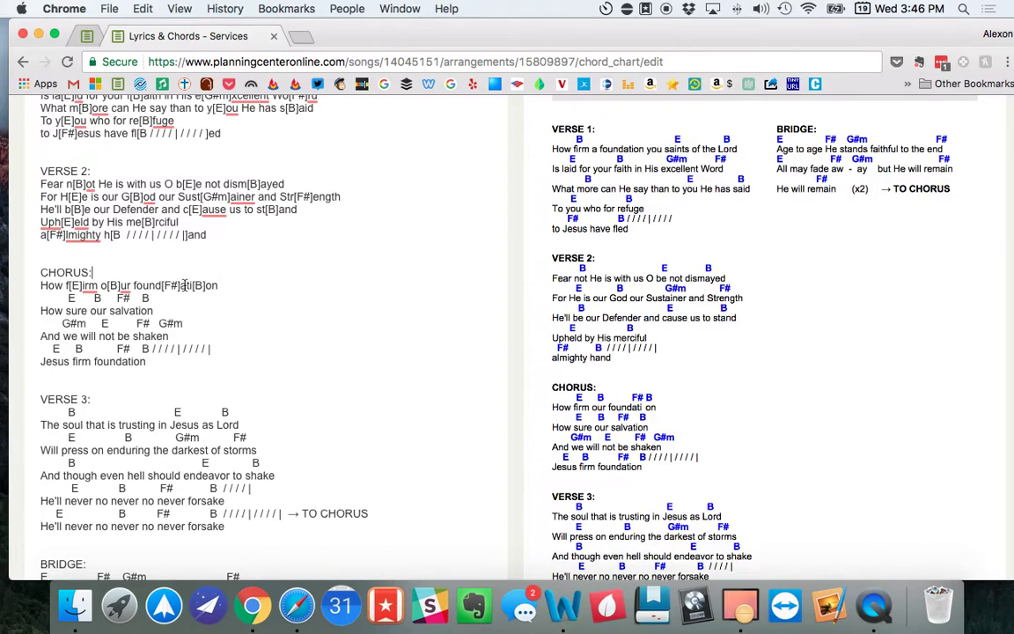
click(191, 285)
text(-)
click(261, 284)
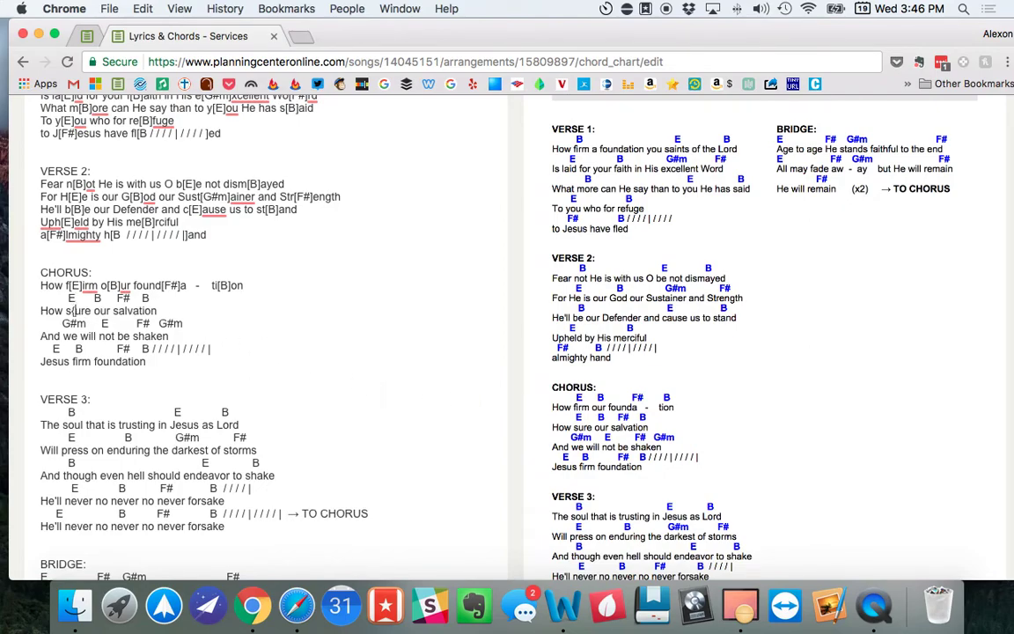
Insert the chords inline in the Chorus's second lyric line as "s[E]ure", "o[B]ur" and "salv[F#]a - t[B]ion", with a spaced hyphen
text([E])
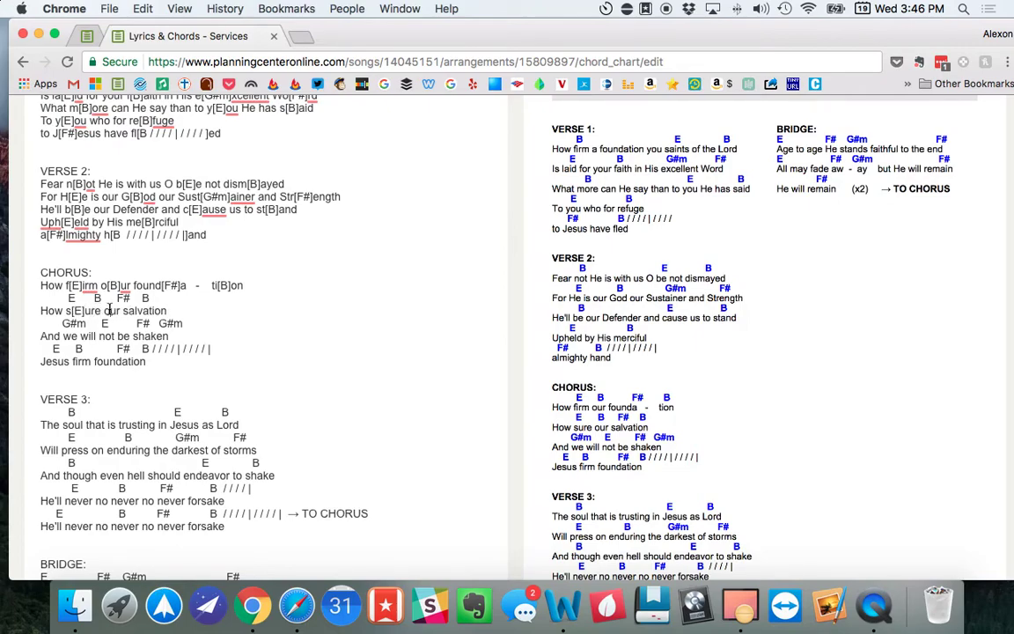
click(110, 309)
text([B])
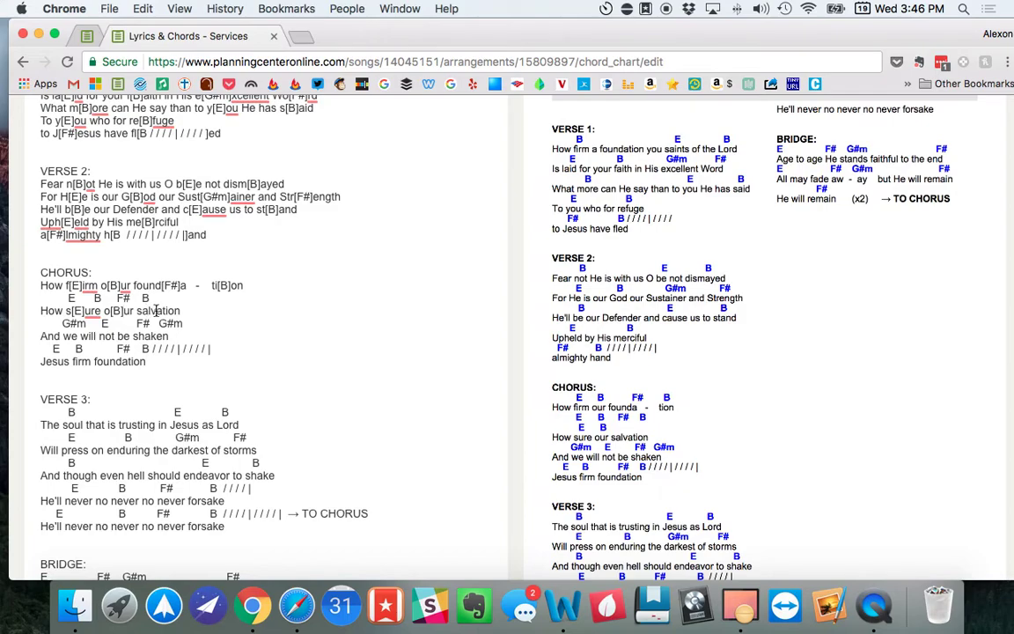
click(156, 311)
text([F#])
click(183, 311)
text(-)
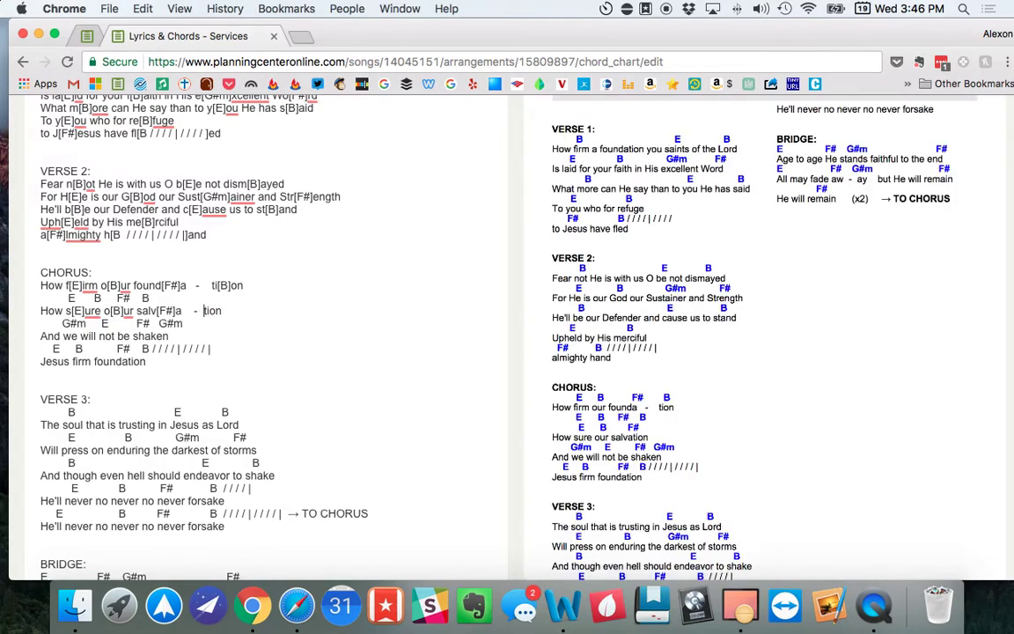
click(208, 311)
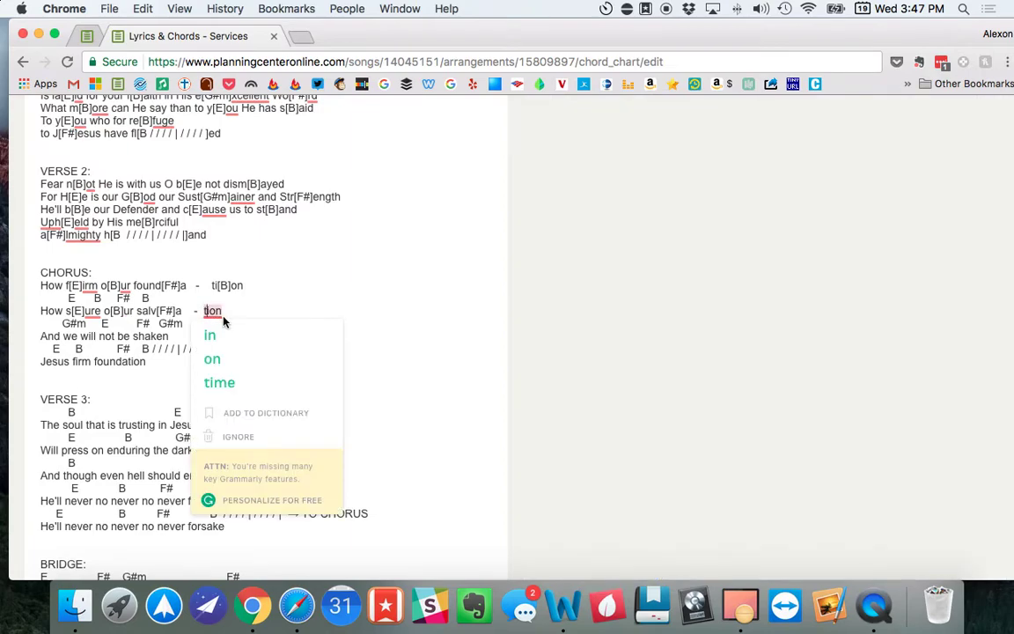
text([B])
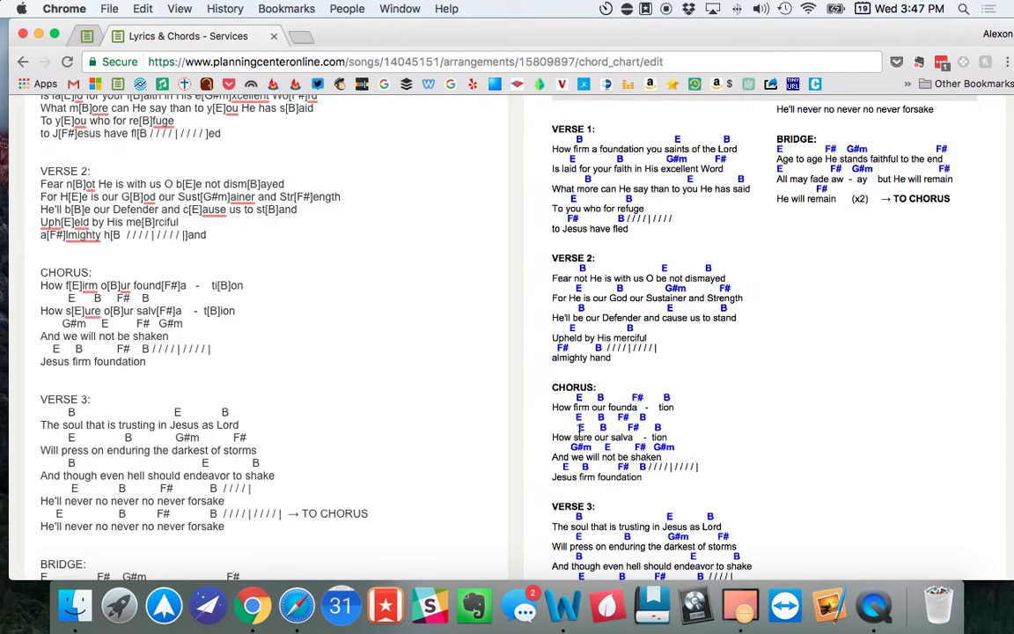
Delete the leftover chord line above "How sure our salvation" in the Chorus
drag(167, 296, 4, 291)
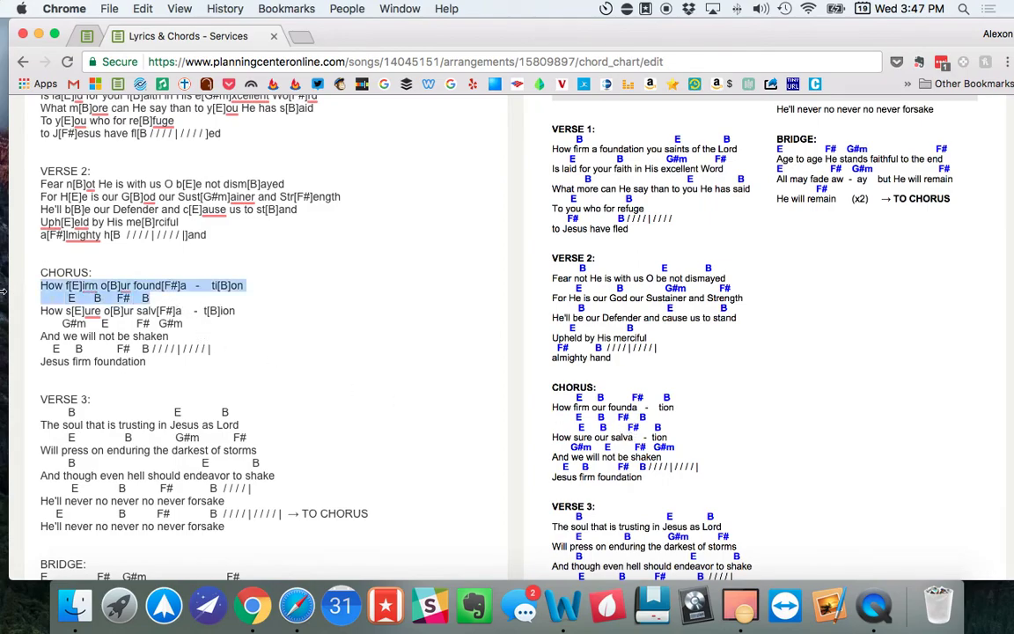
click(162, 298)
key(shift+Home)
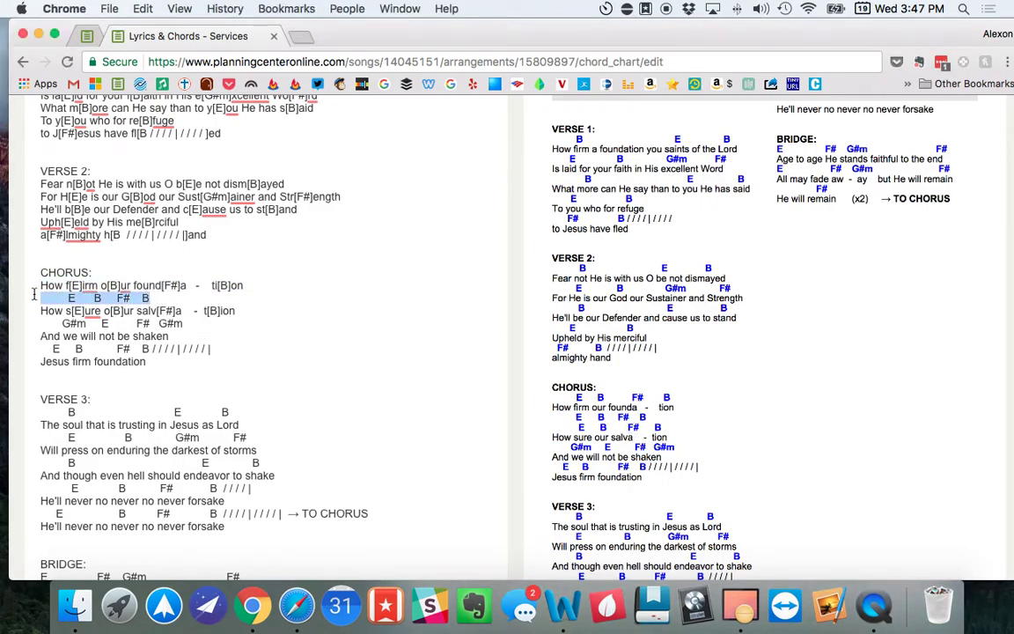
key(BackSpace)
key(BackSpace)
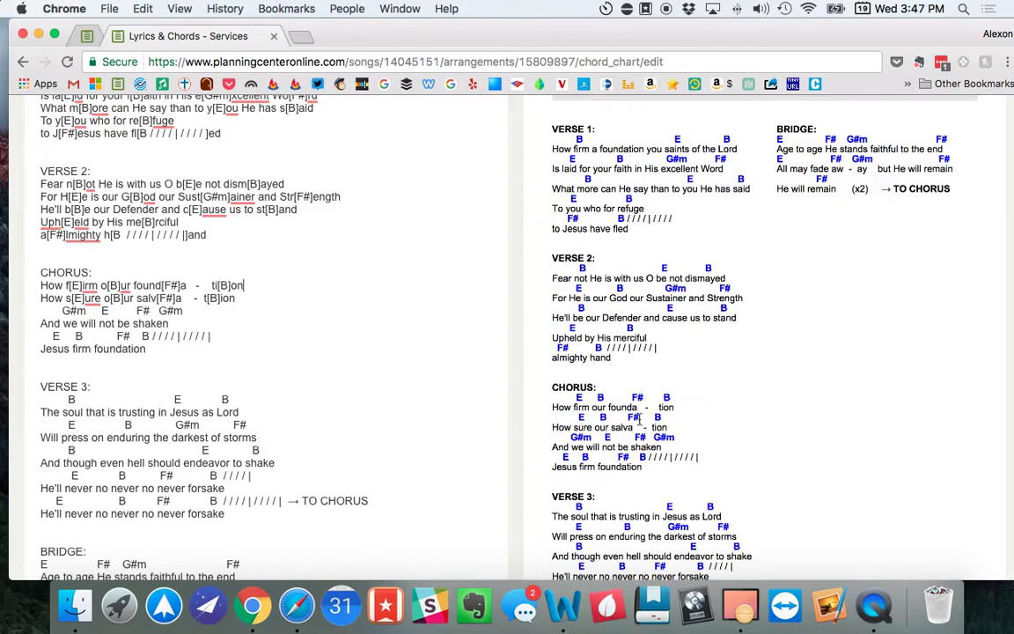
Adjust the spaces around the hyphens in "founda - tion" and "salva - tion" so both Chorus lines align in the preview
click(185, 301)
click(208, 298)
click(192, 284)
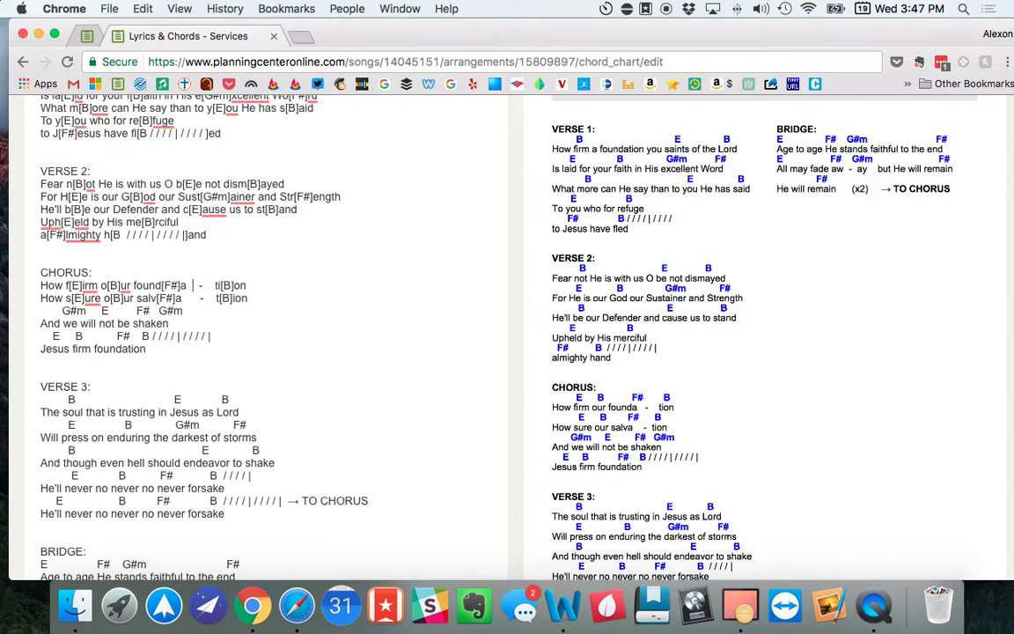
click(198, 299)
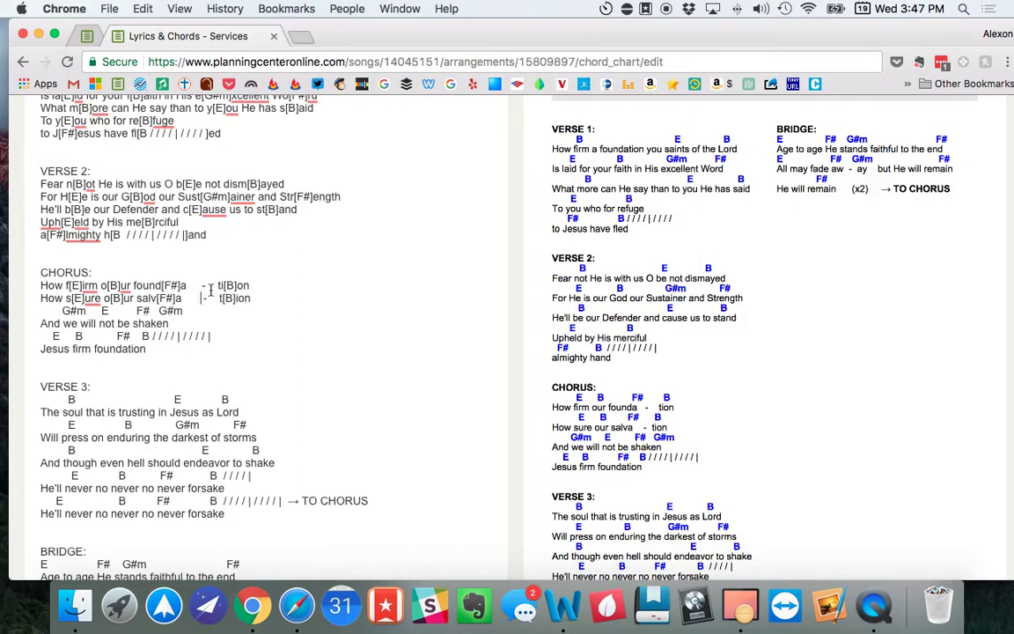
click(211, 285)
click(214, 298)
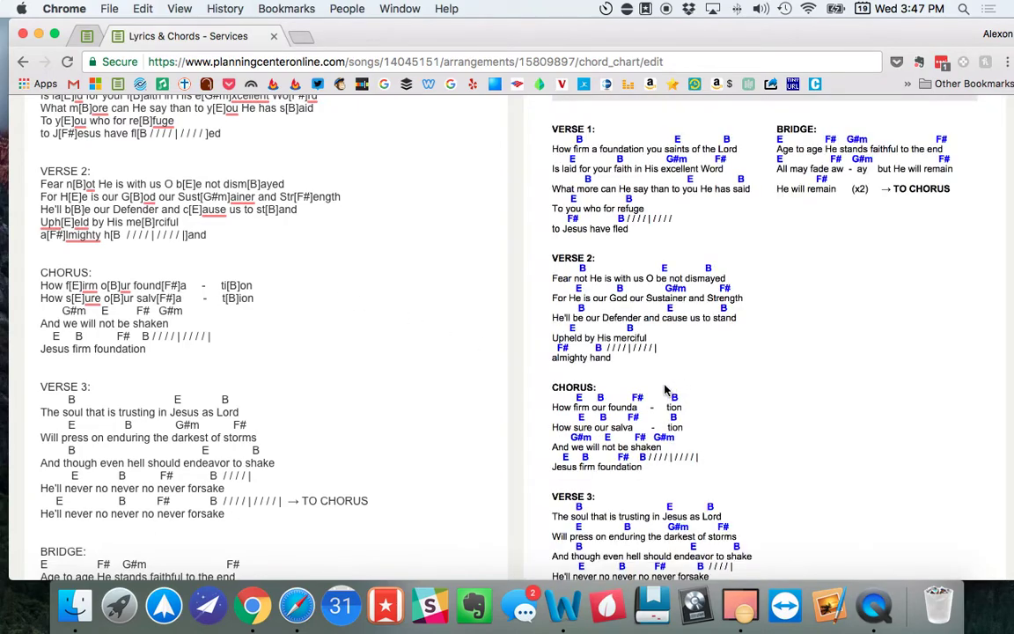
key(BackSpace)
key(BackSpace)
key(BackSpace)
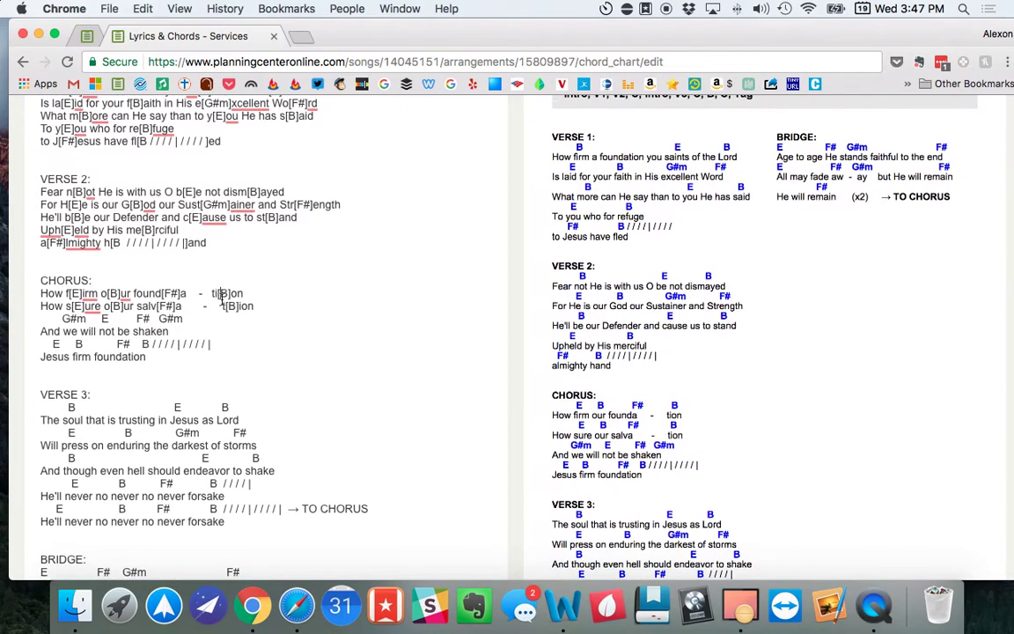
click(195, 310)
key(BackSpace)
key(BackSpace)
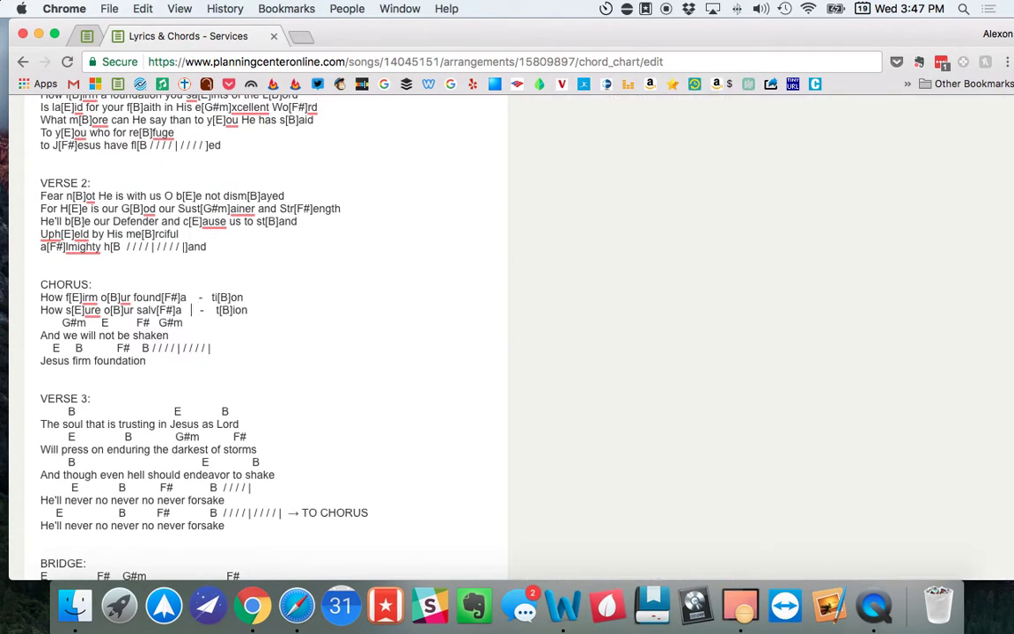
key(BackSpace)
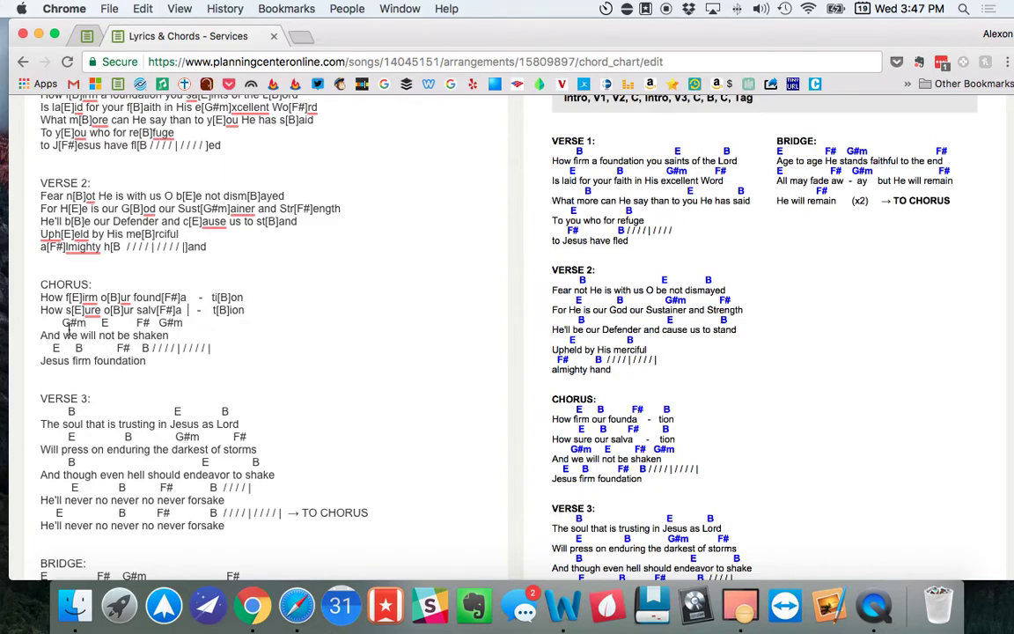
Insert chords inline in the Chorus's third lyric line as "w[G#m]e", "n[E]ot" and "sh[F#]aken"
text([)
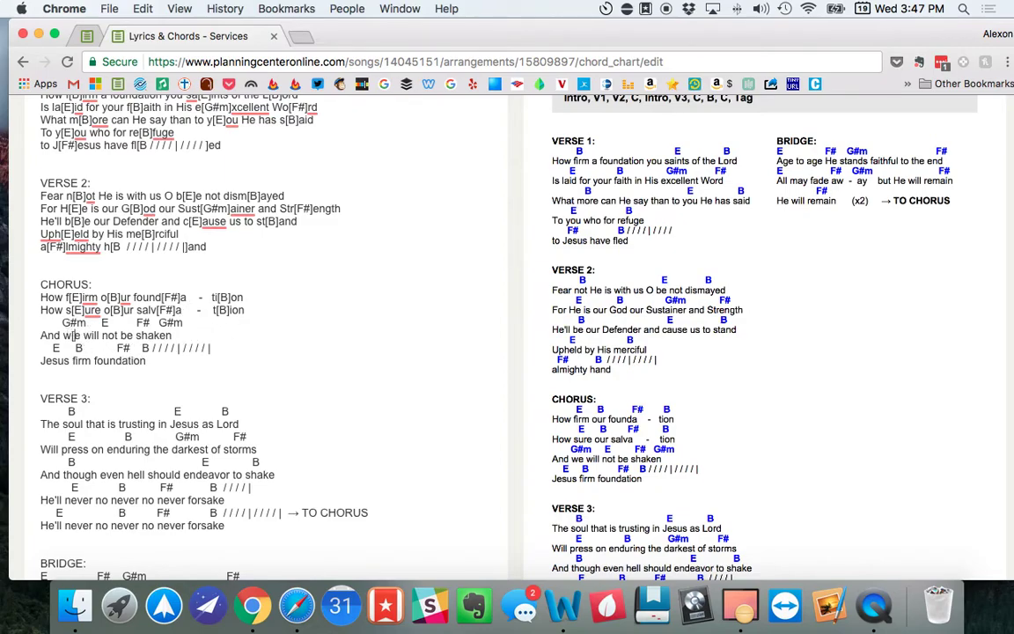
text(G#m)
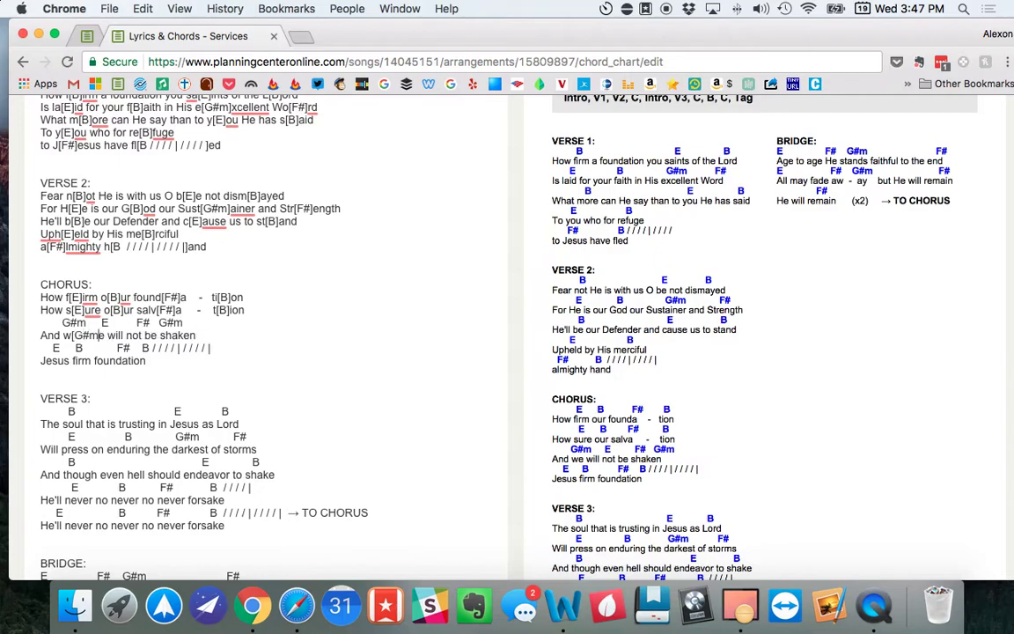
text(])
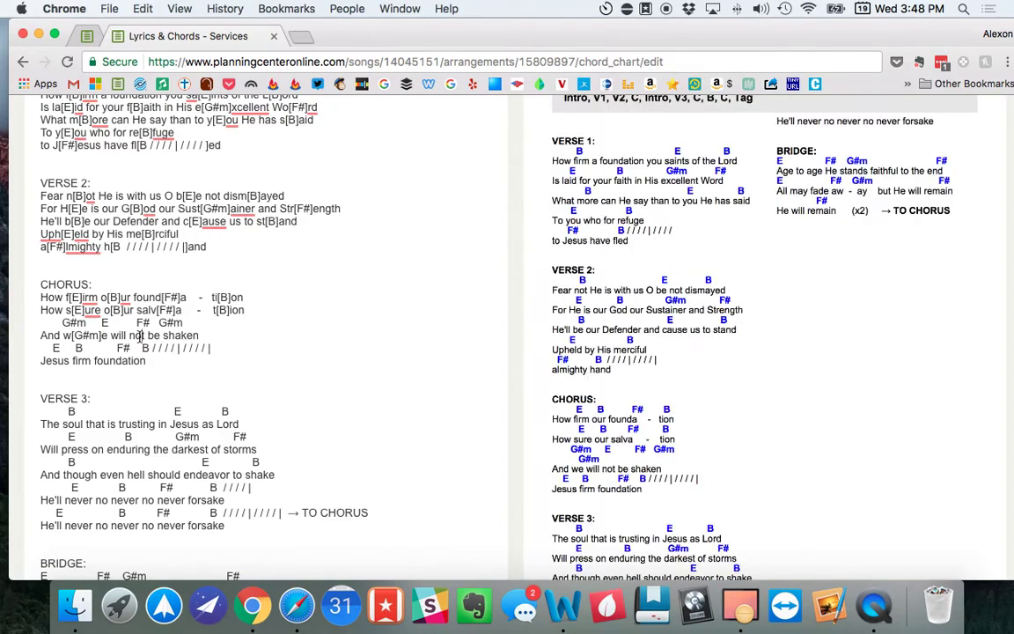
text([)
text(E])
text(])
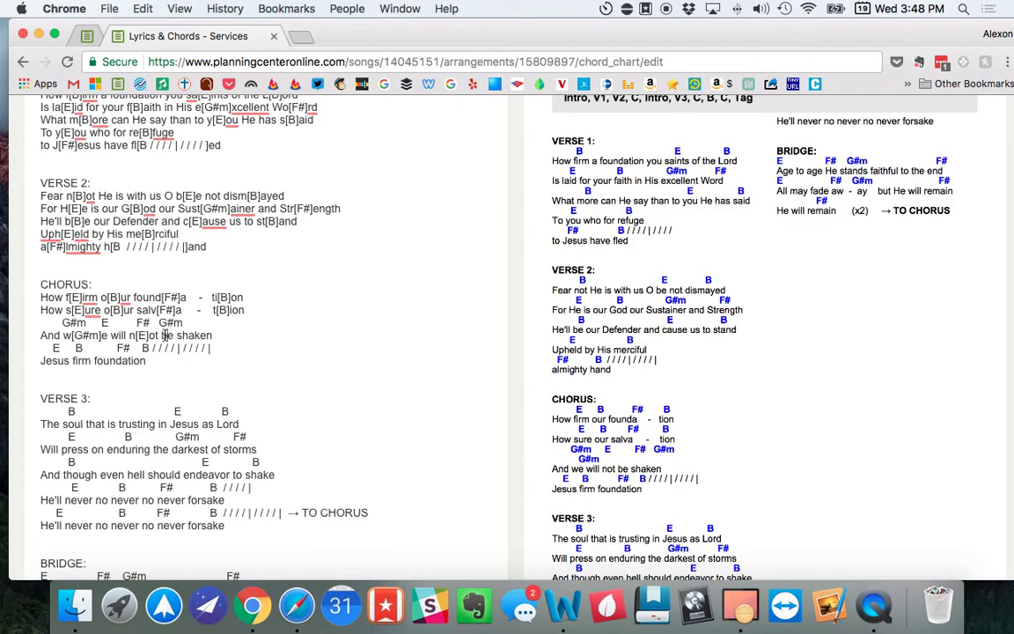
text([F#])
text(])
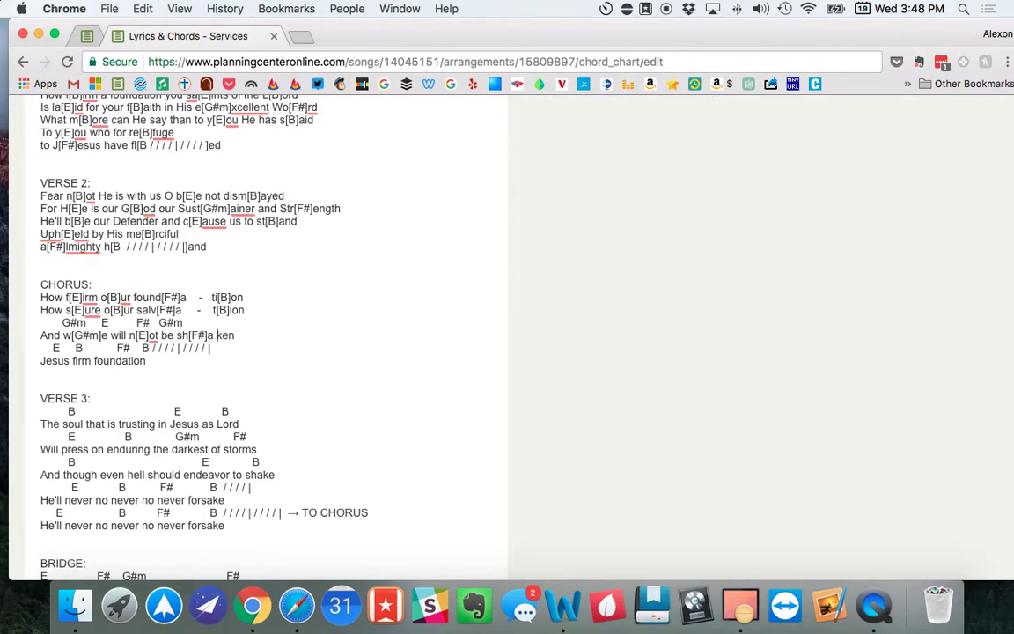
Split "shaken" with a spaced hyphen and insert the G#m chord in its second syllable as "k[G#m]en"
text(  -)
scroll(244, 348, up, 1)
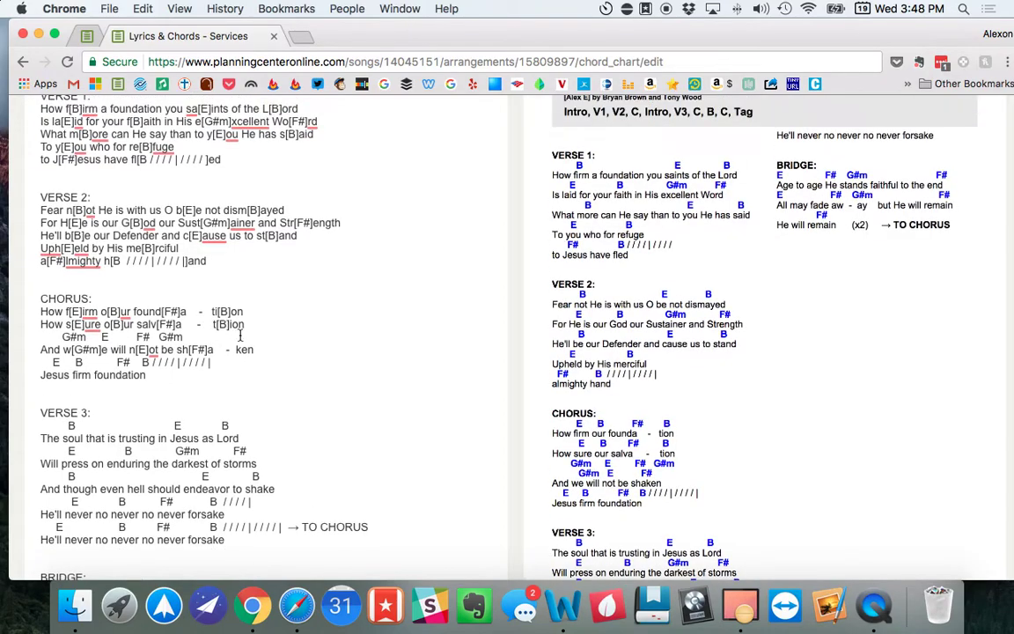
scroll(244, 348, down, 1)
text([F#])
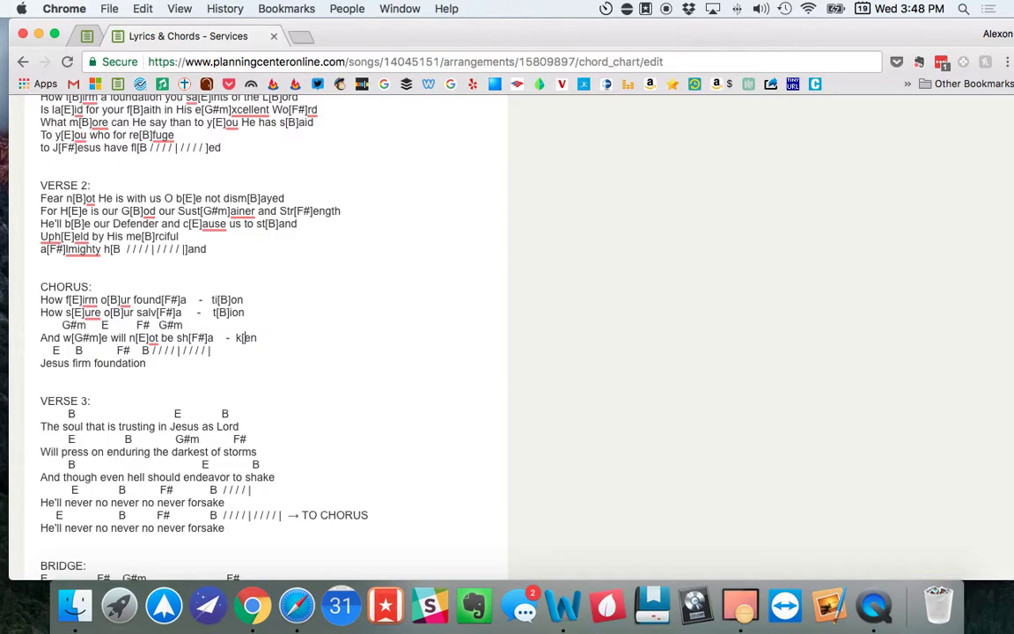
key(BackSpace)
key(BackSpace)
key(BackSpace)
key(BackSpace)
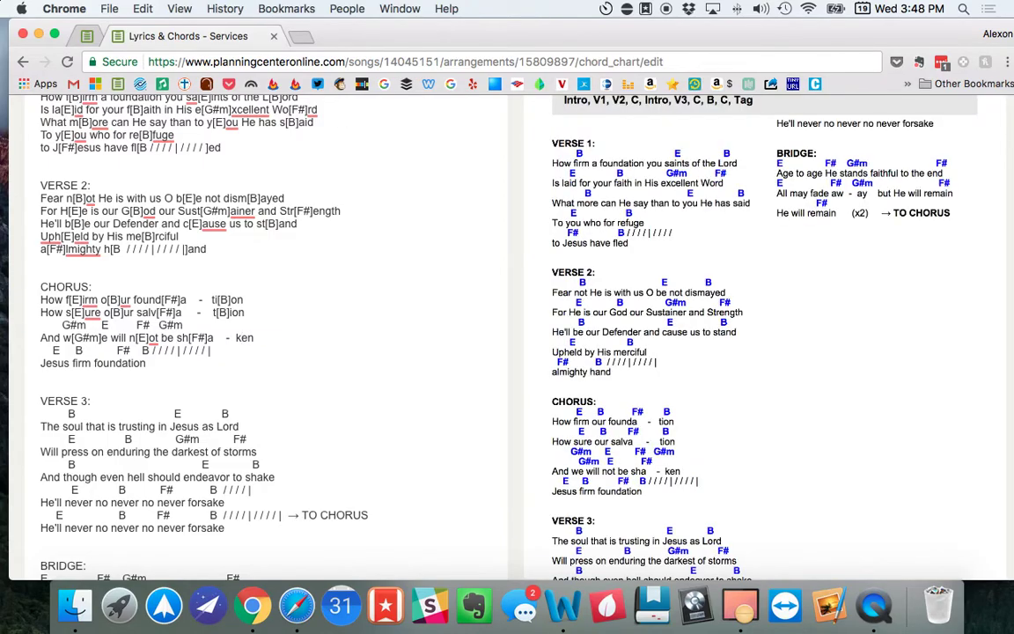
text([G#m])
Delete the leftover chord line above "And we will not be shaken" in the Chorus
drag(183, 325, 39, 323)
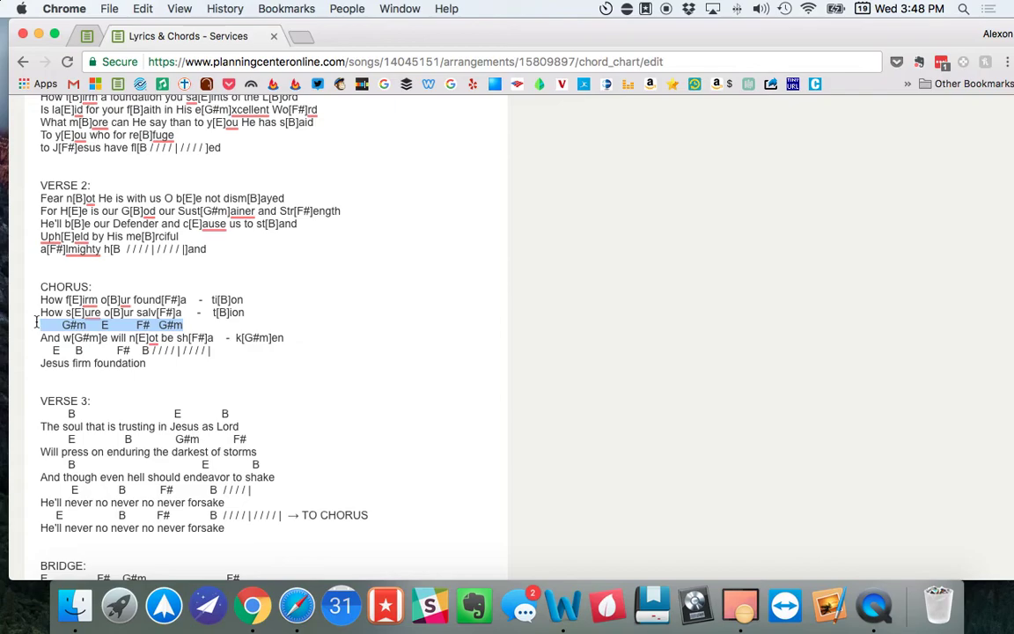
key(BackSpace)
key(BackSpace)
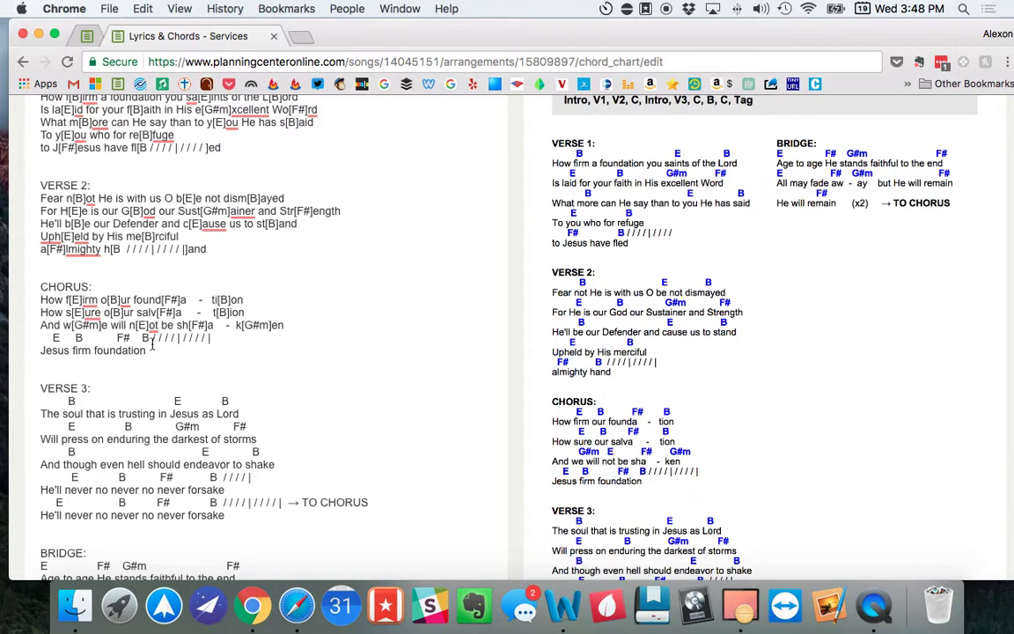
Move the G#m chord in the Chorus's third lyric line to the start of its word, as "[G#m]we"
mouse_move(91, 310)
drag(102, 325, 76, 326)
key(super+x)
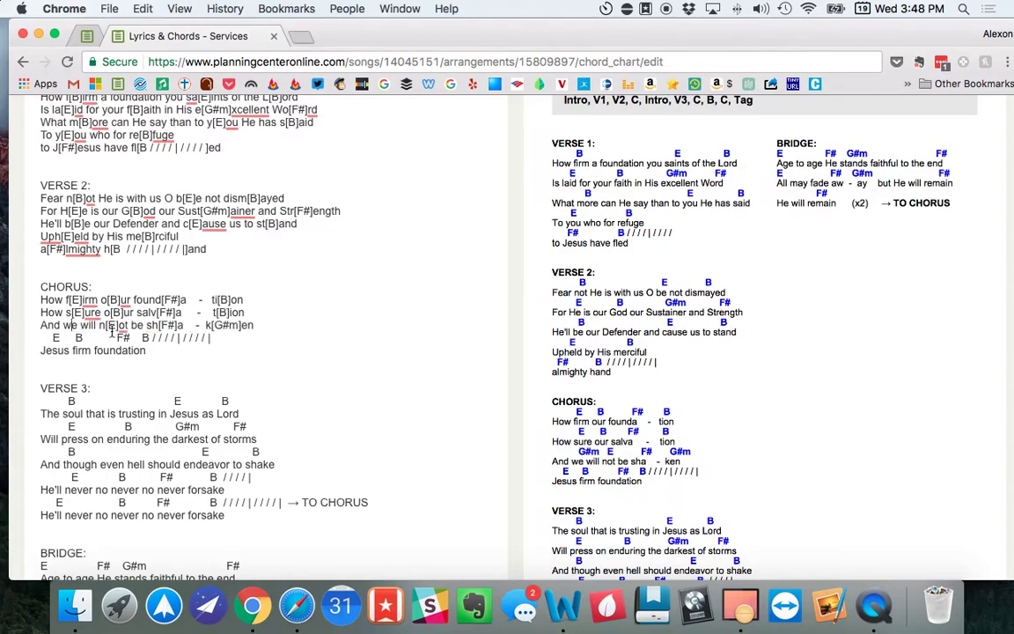
click(64, 325)
key(super+v)
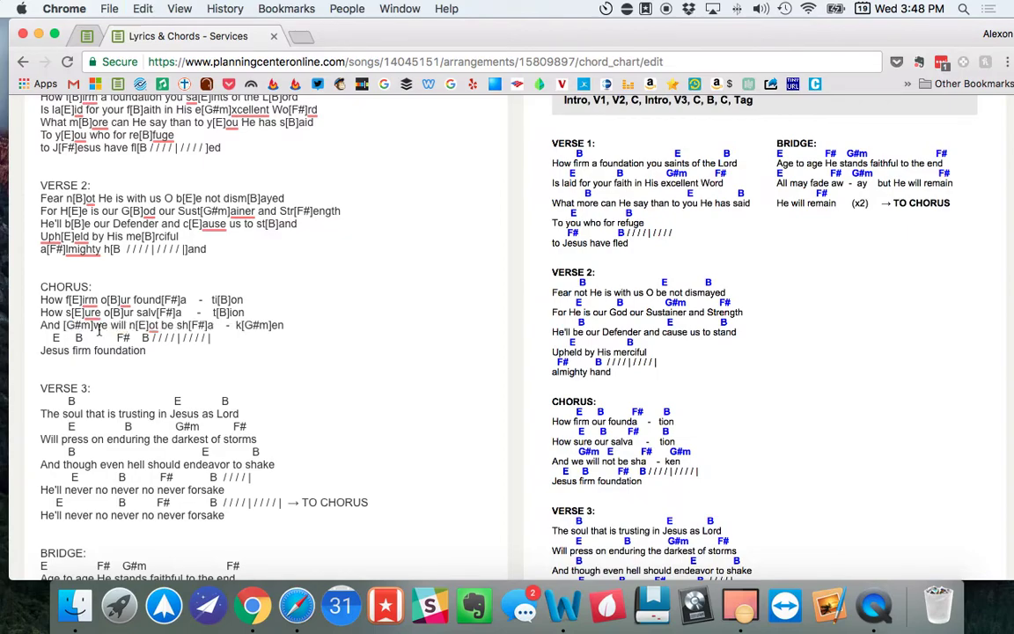
Move the F# chord in "shaken" one letter earlier, so the syllable reads "s[F#]ha"
scroll(613, 408, down, 1)
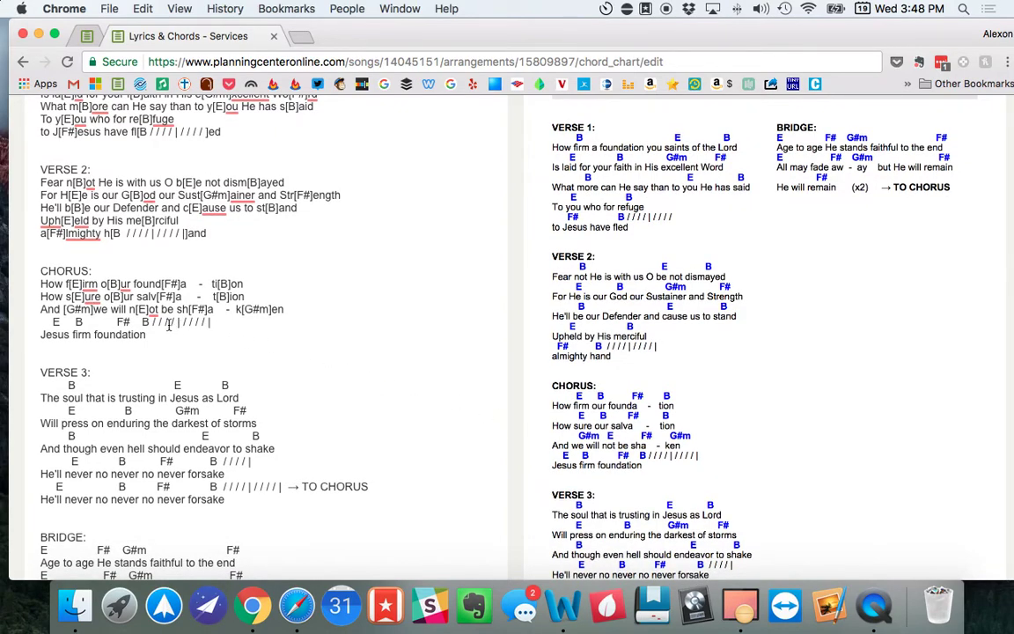
scroll(168, 326, down, 2)
mouse_move(208, 288)
mouse_down()
mouse_move(197, 300)
mouse_move(208, 276)
mouse_up()
scroll(197, 300, down, 1)
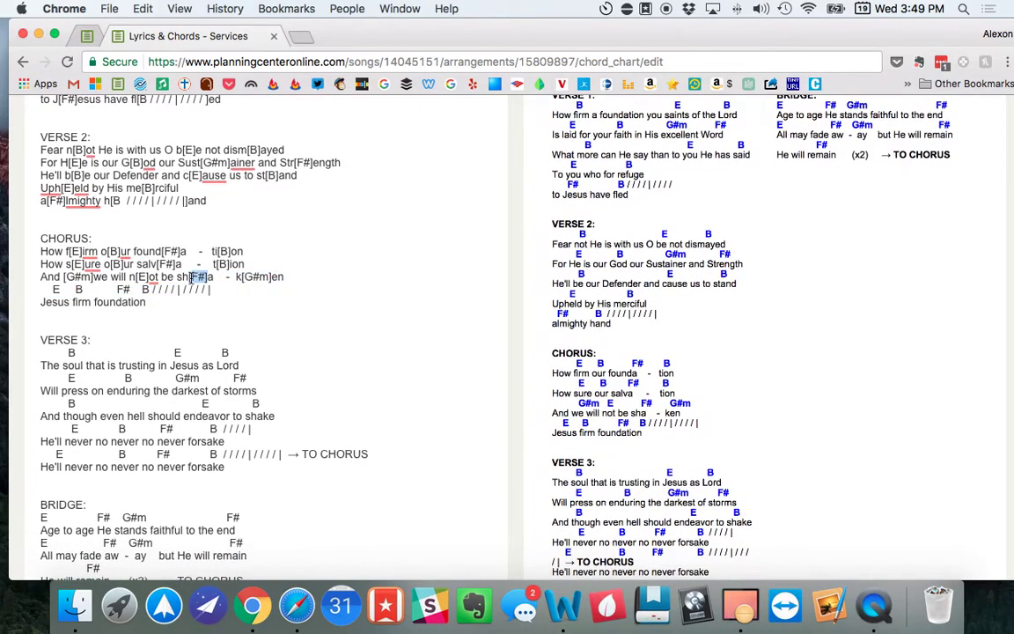
key(BackSpace)
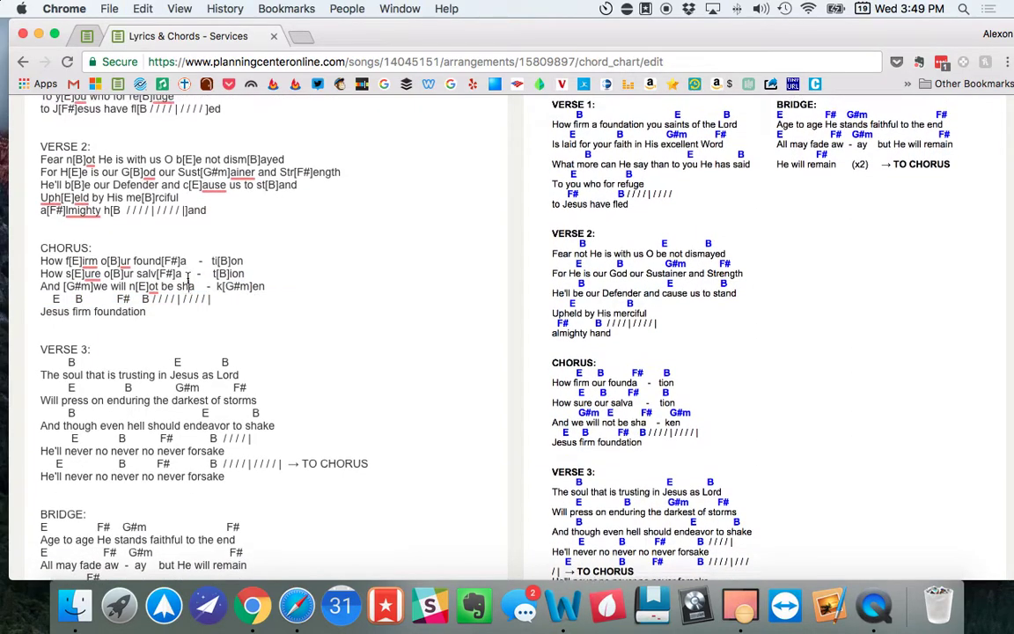
scroll(183, 284, up, 2)
scroll(182, 304, down, 2)
text([F#])
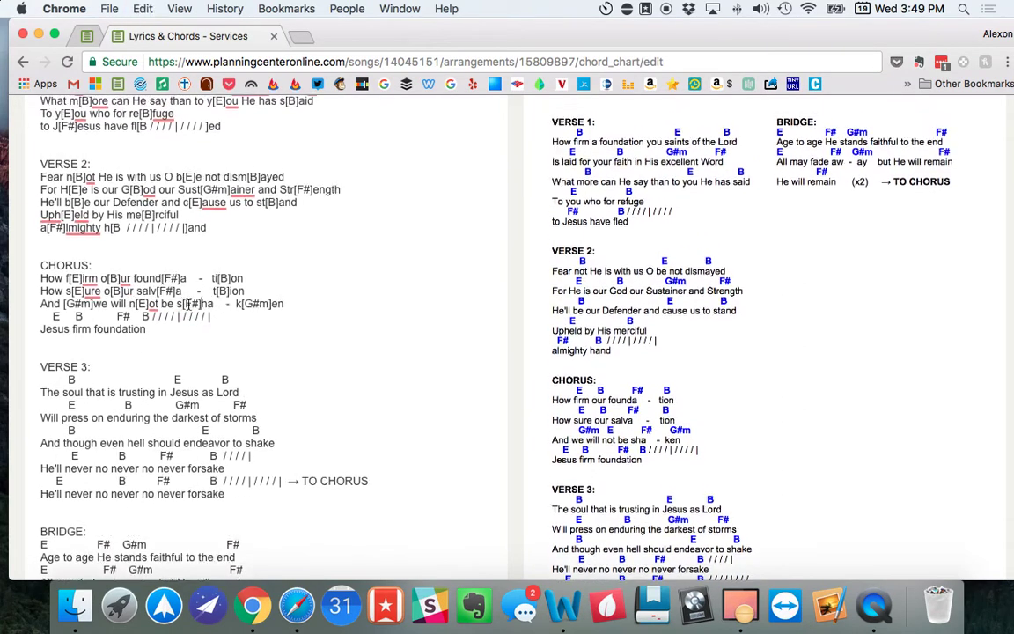
scroll(299, 312, down, 2)
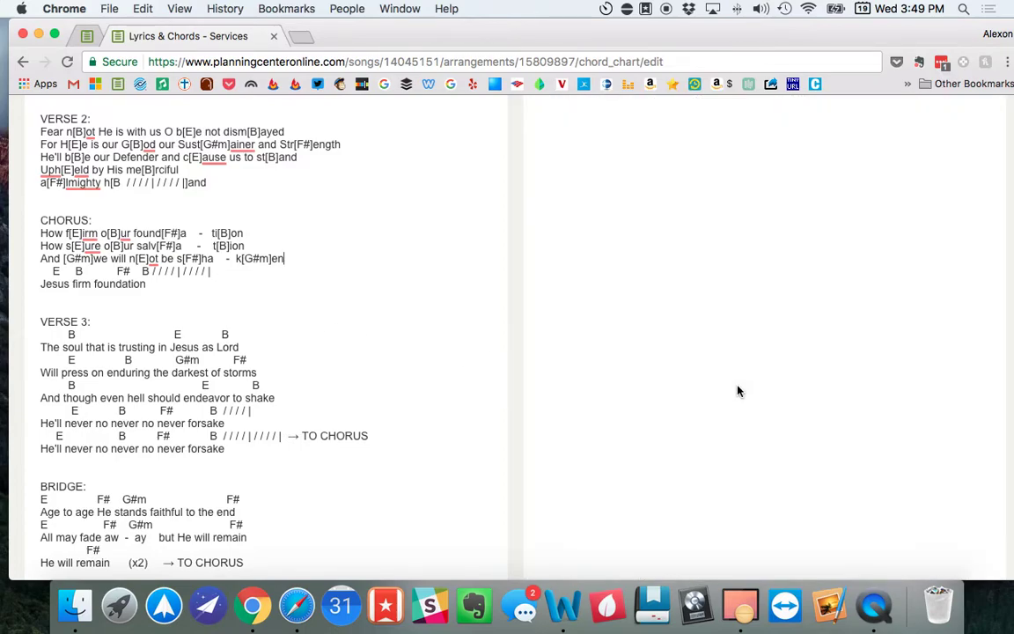
Insert the E and B chords in the Chorus's last lyric line, so it starts "Je[E]sus fi[B]rm"
scroll(528, 361, up, 1)
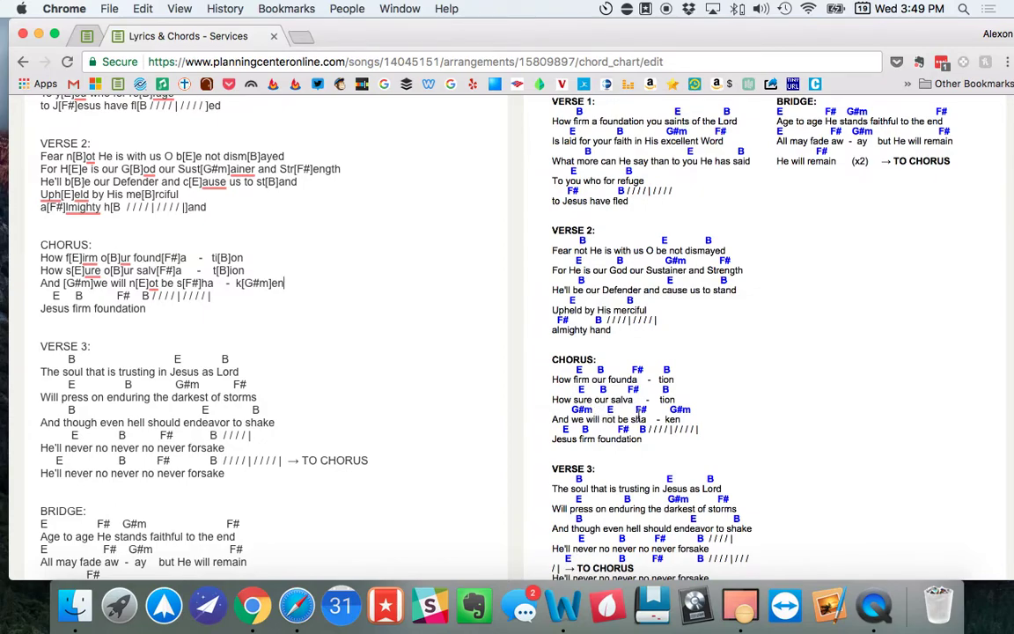
scroll(668, 412, down, 1)
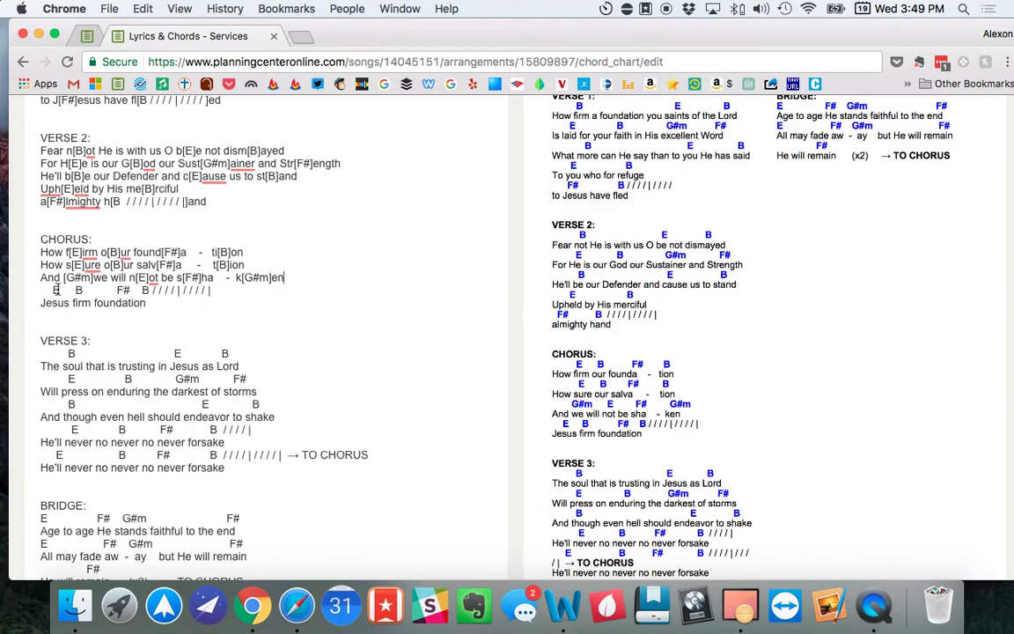
scroll(54, 300, down, 2)
click(52, 287)
text([E])
text(])
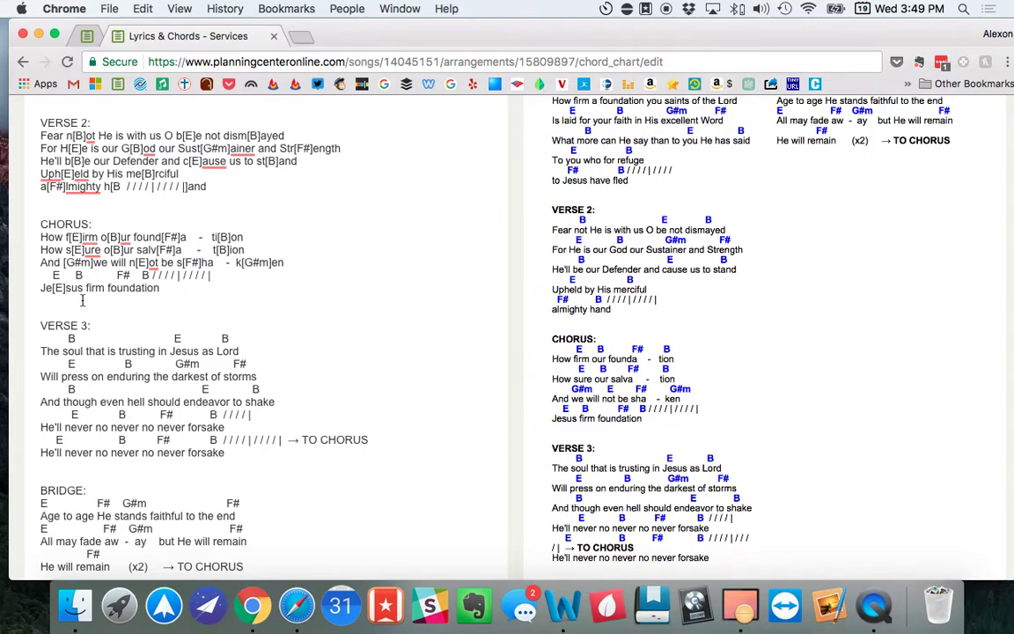
scroll(112, 291, down, 3)
click(92, 253)
text([B])
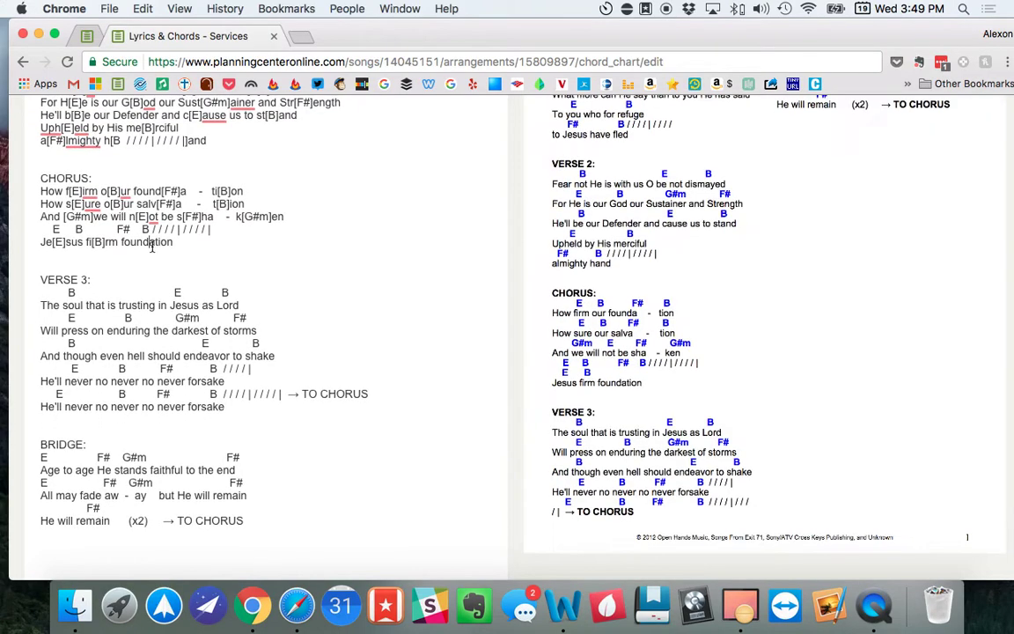
Insert the F# chord in "foundation" in the Chorus's last line and split the word with a spaced hyphen, as "found[F#]a - tion"
click(152, 225)
text([F#])
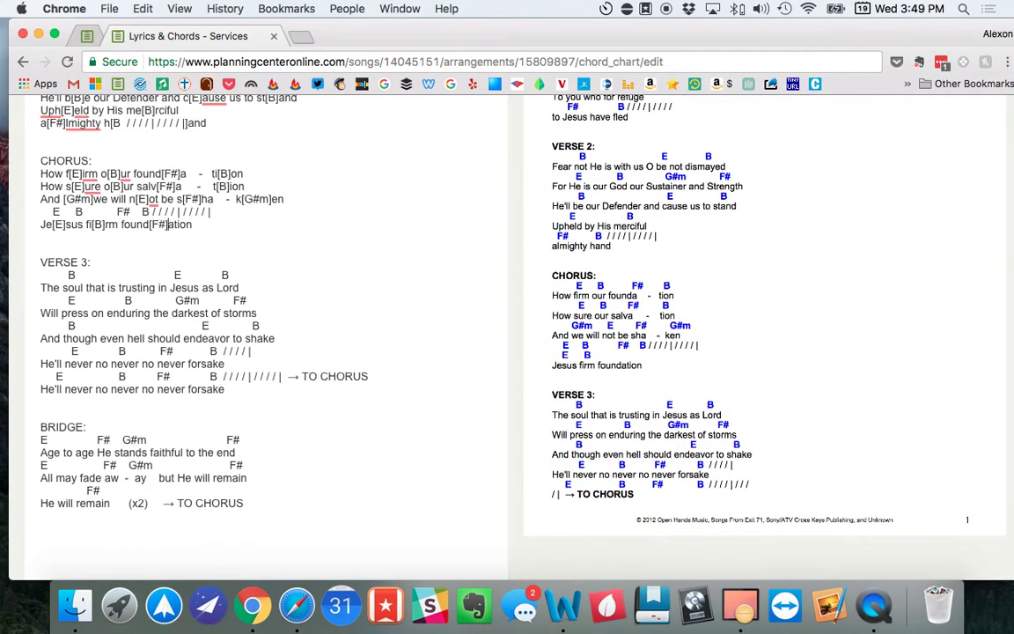
click(174, 226)
text(found[F#]a   -   t)
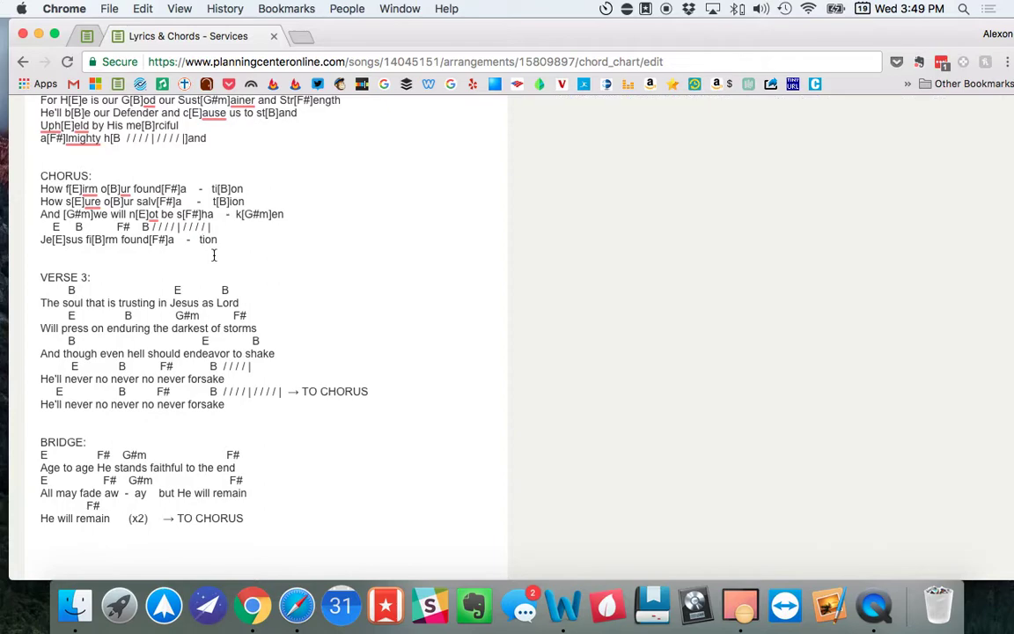
Insert the B chord with its beat slashes in the split syllable "tion", as "t[B / / / / | / / / /]ion"
text([B])
key(Left)
text(/ / / )
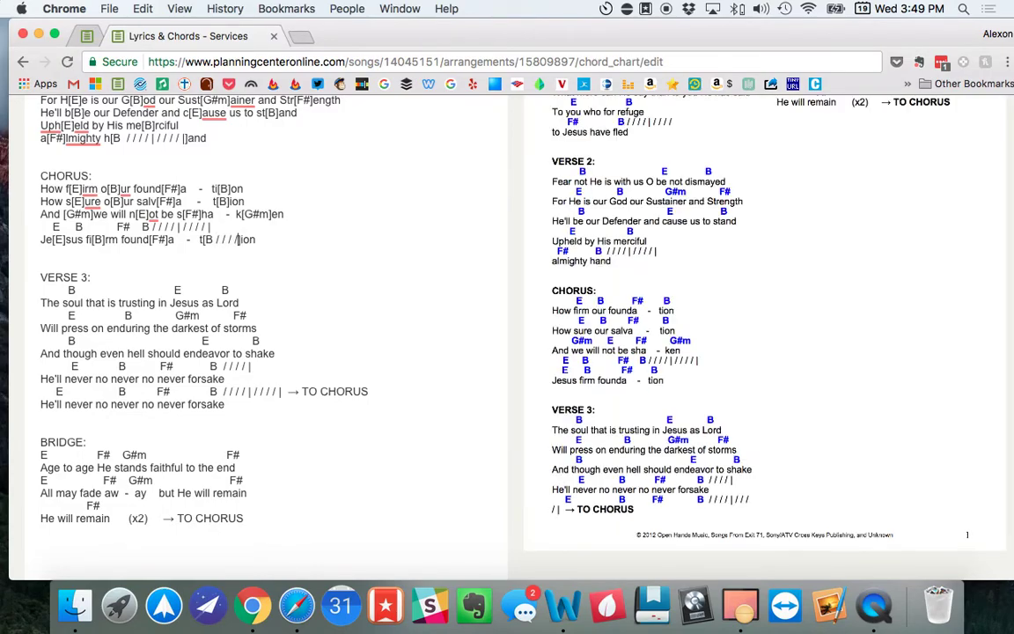
text(/ \)
key(BackSpace)
text(|)
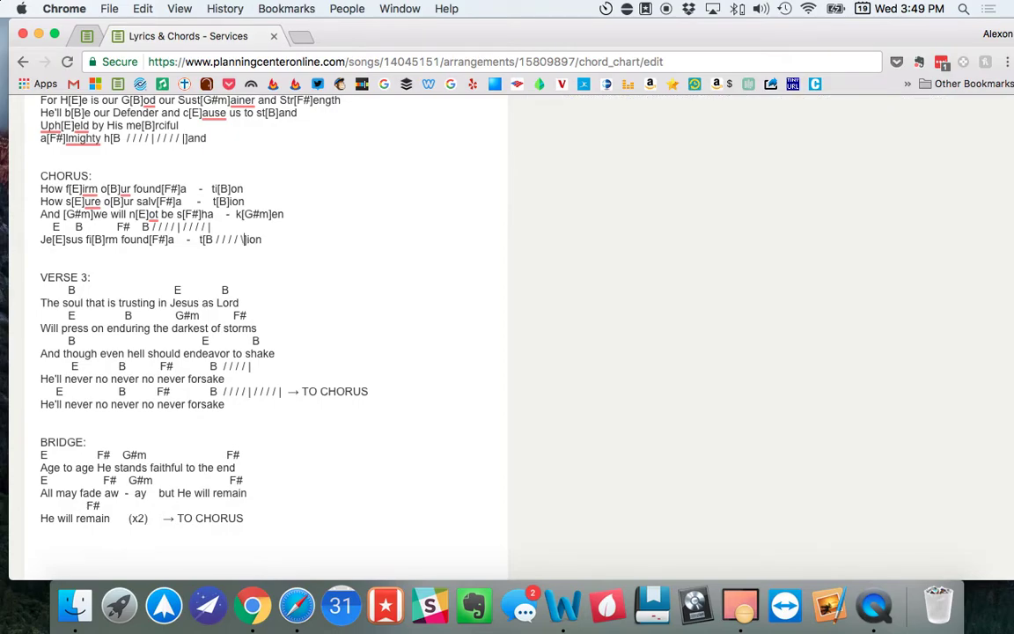
text(| / / / /)
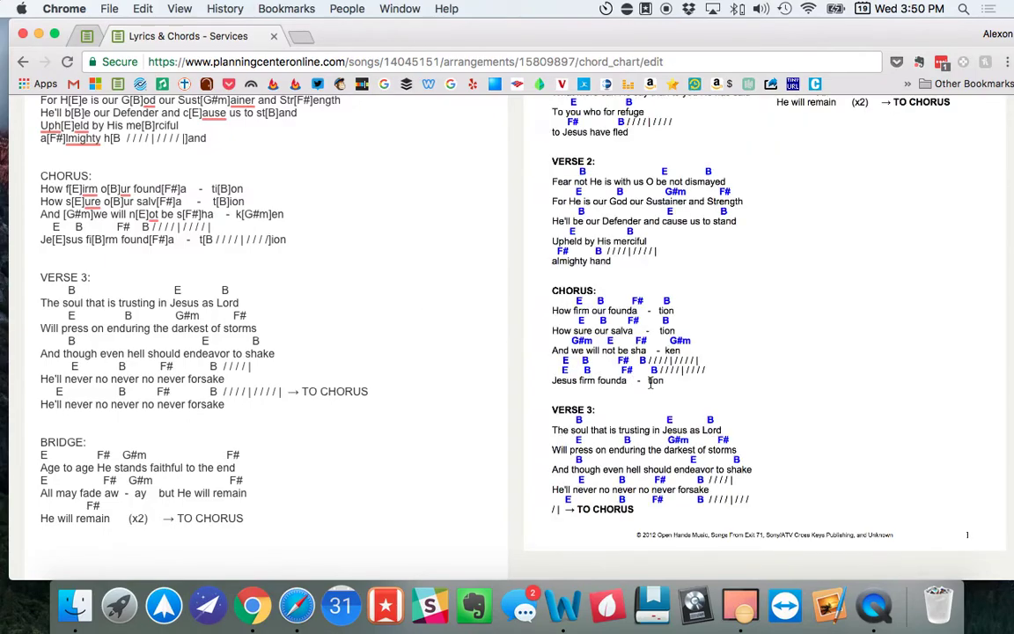
Delete the leftover chord line above "Jesus firm foundation" in the Chorus
drag(273, 222, 18, 225)
key(BackSpace)
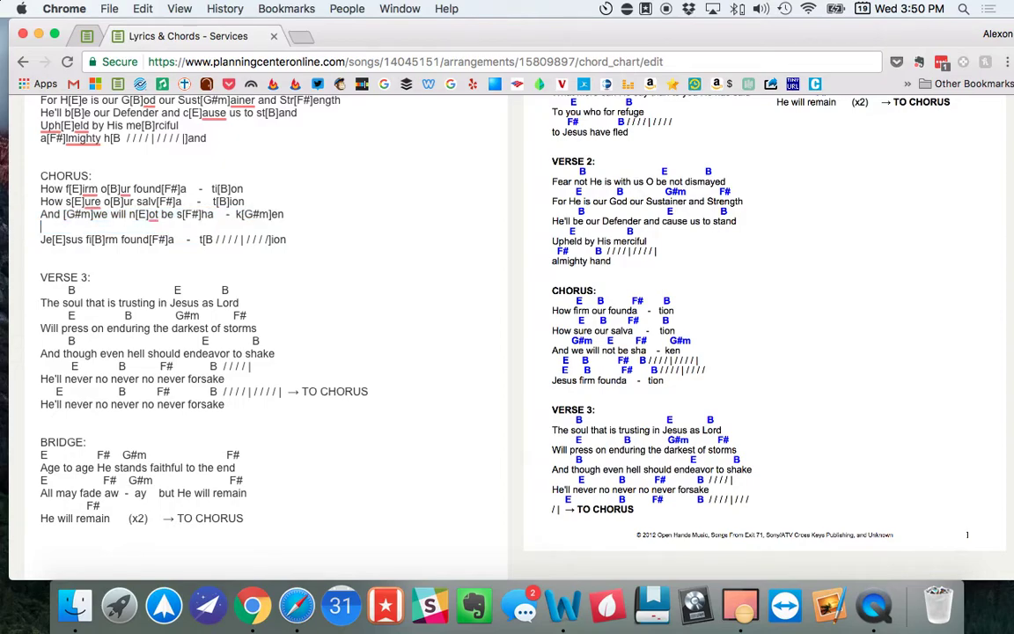
key(BackSpace)
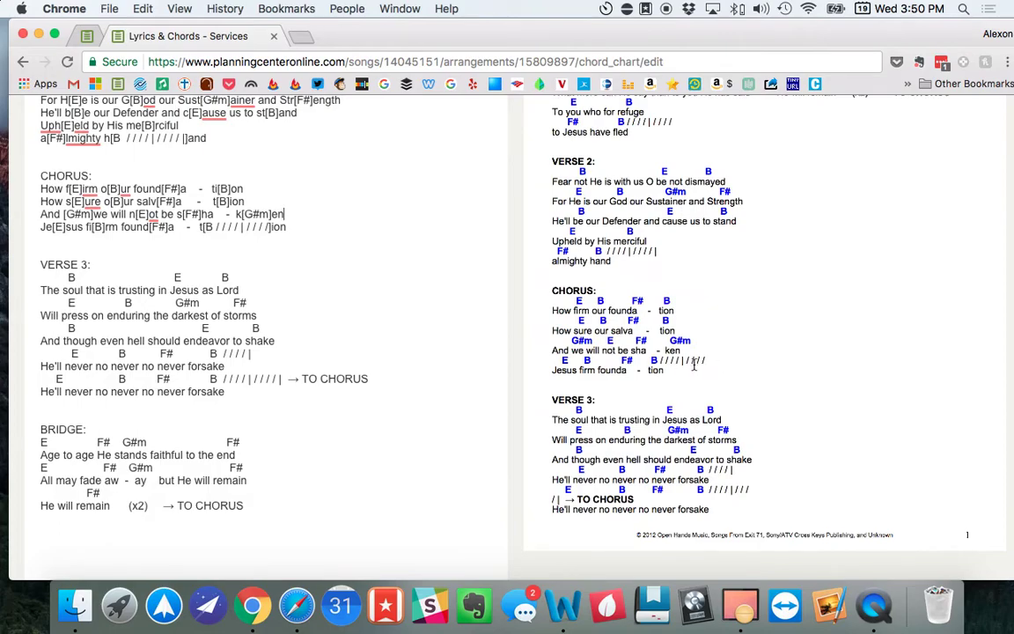
Review the converted Chorus in the preview and the remaining Verse 3 and Bridge text
scroll(664, 399, down, 1)
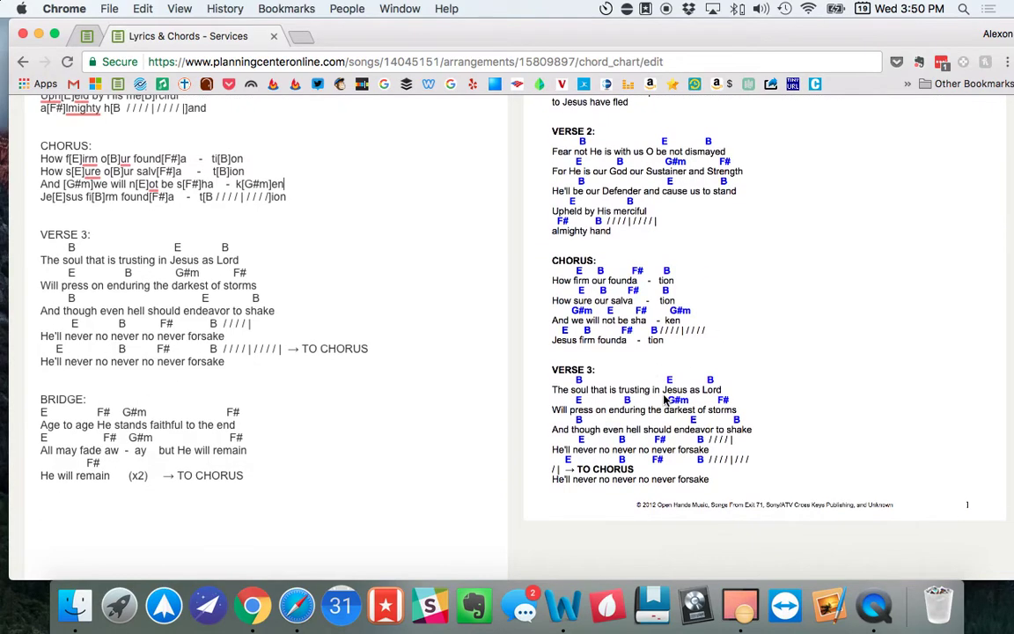
scroll(664, 399, up, 5)
scroll(664, 397, down, 3)
scroll(665, 396, down, 1)
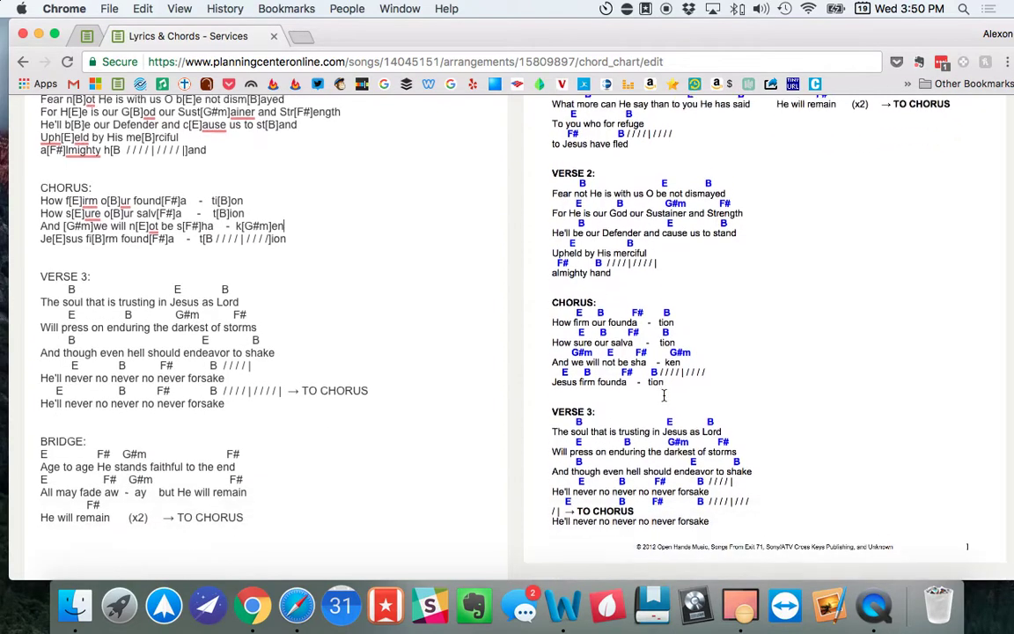
scroll(665, 396, down, 1)
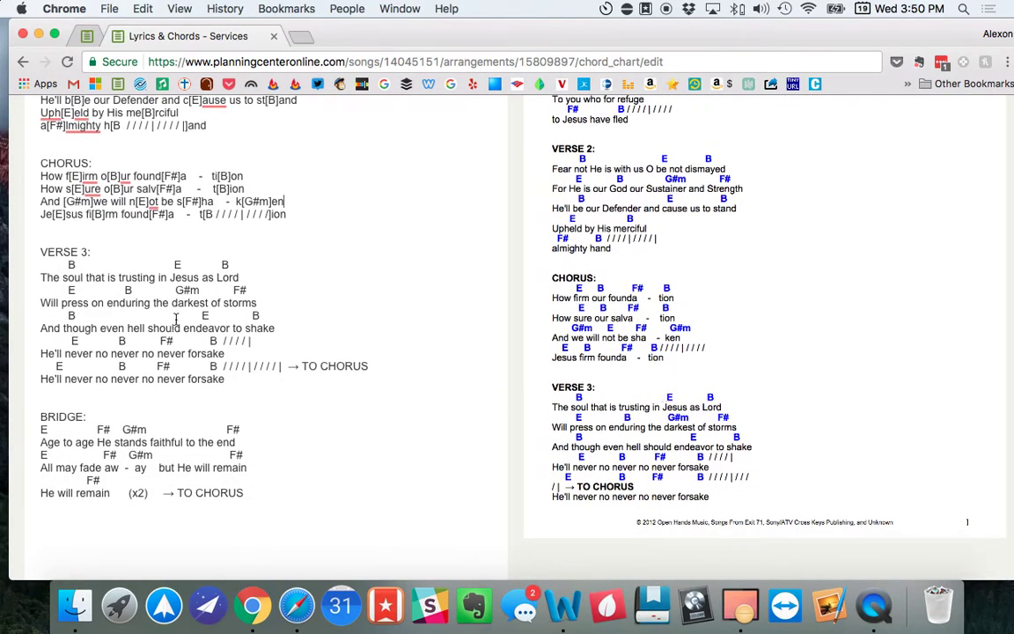
scroll(158, 290, down, 1)
scroll(179, 319, down, 1)
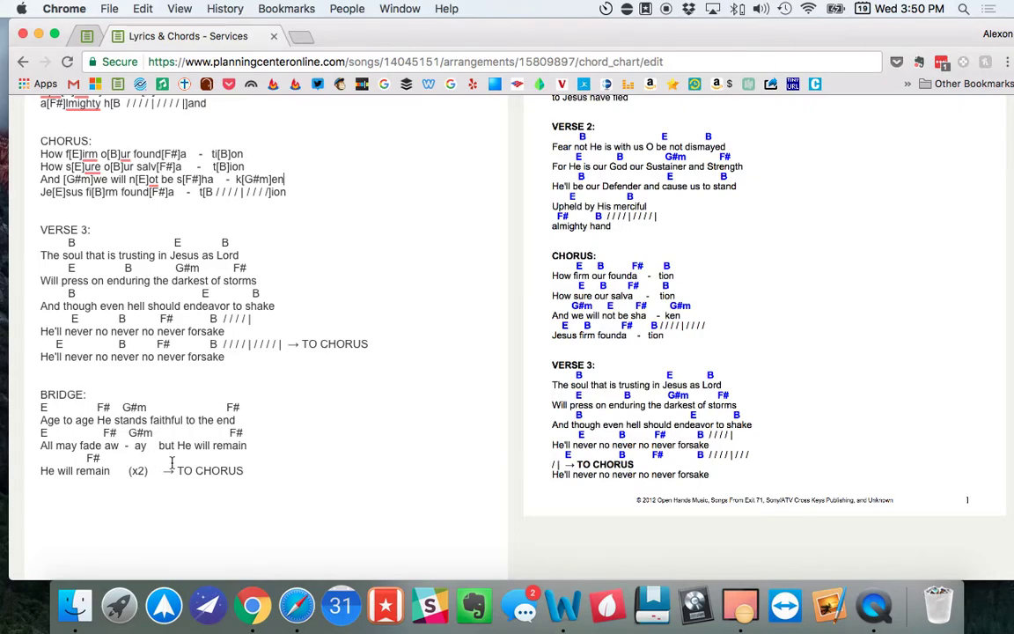
scroll(220, 413, up, 1)
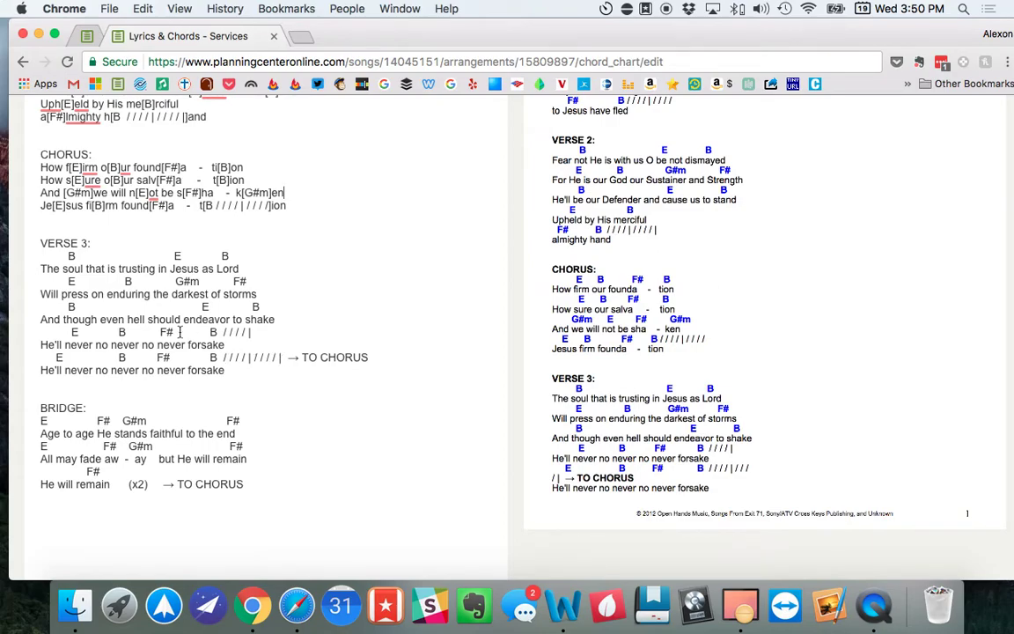
Insert the B, E and B chords in Verse 3's first line, as "The s[B]oul that is trusting in J[E]esus as L[B]ord"
click(71, 269)
text([)
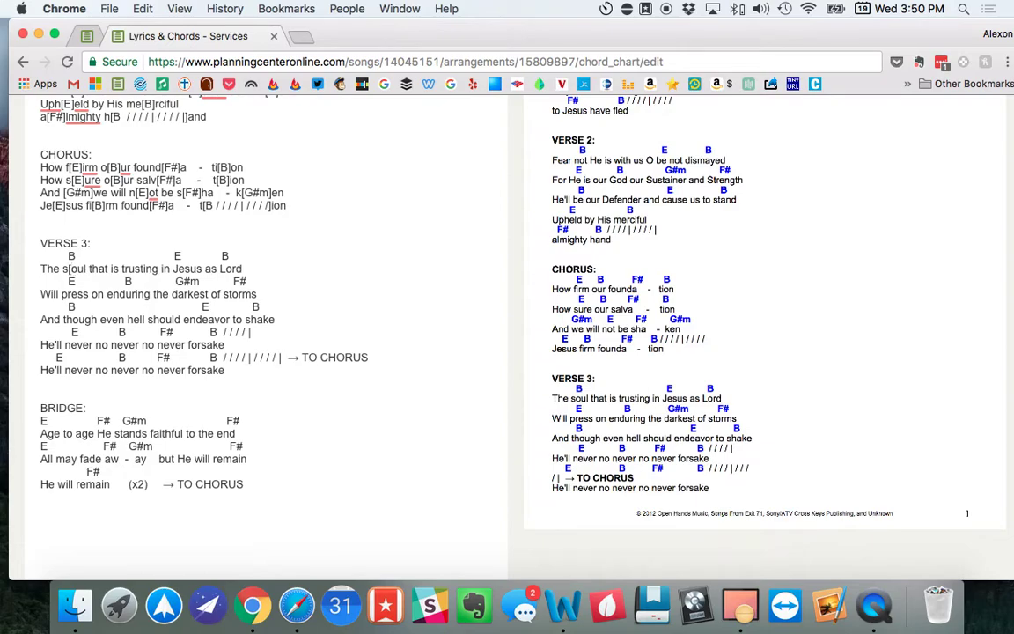
text(B])
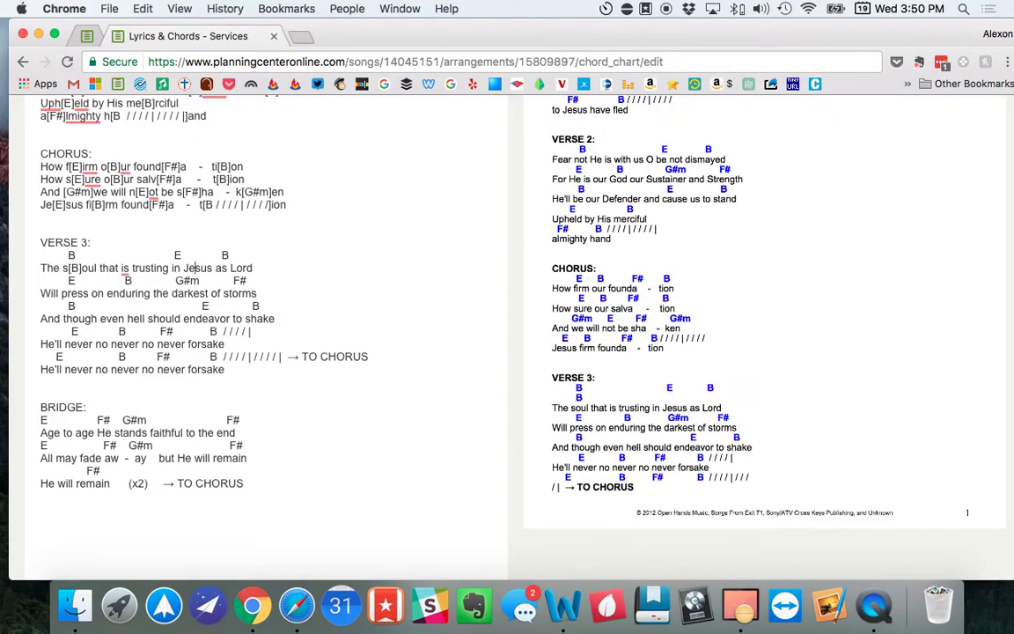
click(186, 268)
text([E])
click(244, 267)
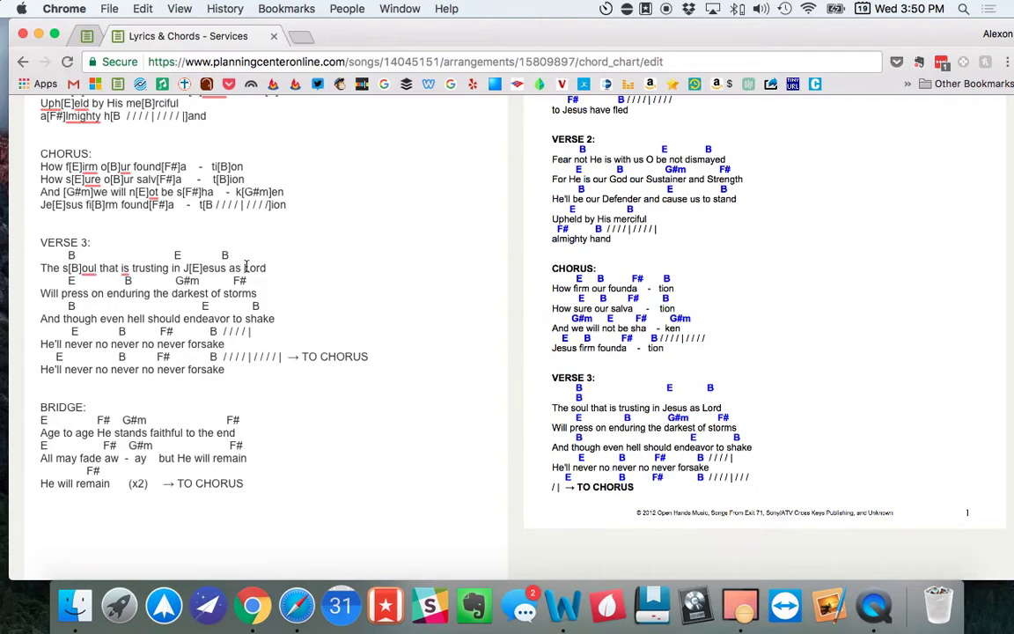
text([B])
Delete the leftover chord line above "The soul that is trusting" in Verse 3
drag(243, 257, 27, 255)
key(BackSpace)
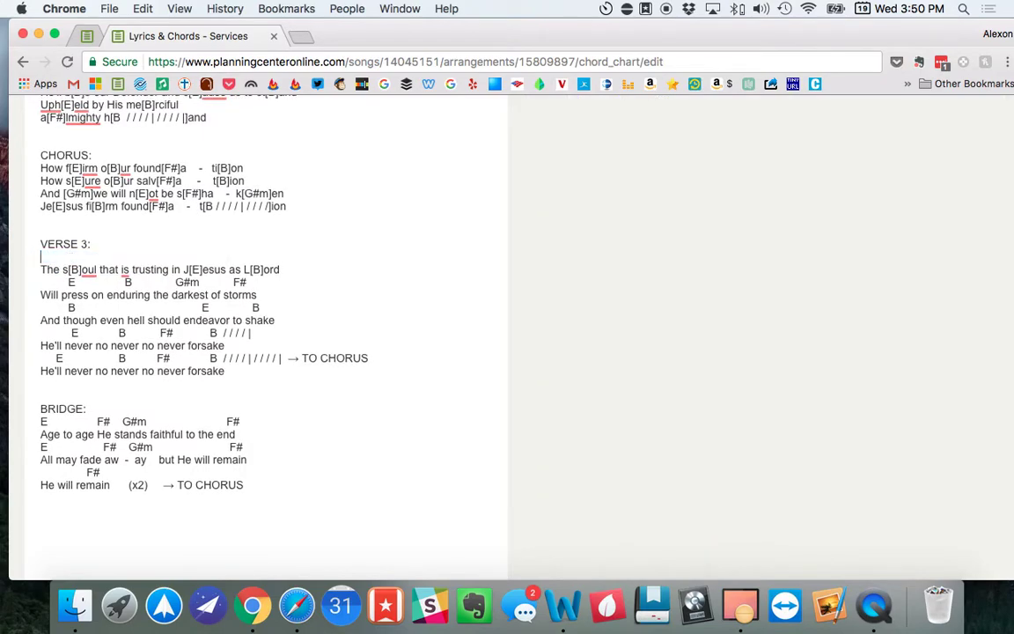
key(BackSpace)
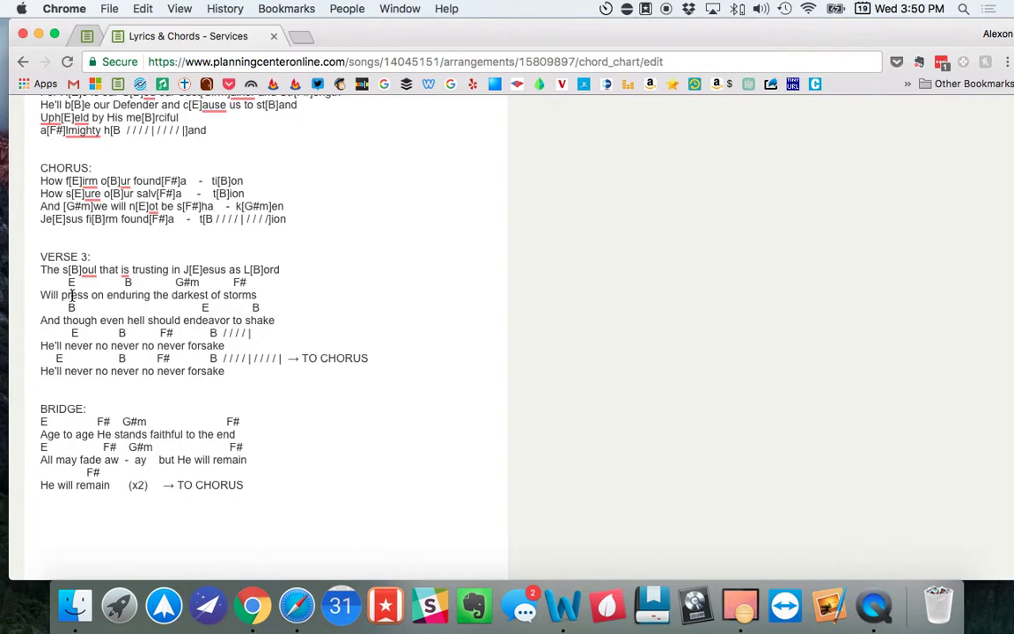
Insert the chords in Verse 3's second line, as "Will pr[E]ess on end[B]uring the d[G#m]arkest of st[F#]orms"
click(72, 295)
text([E])
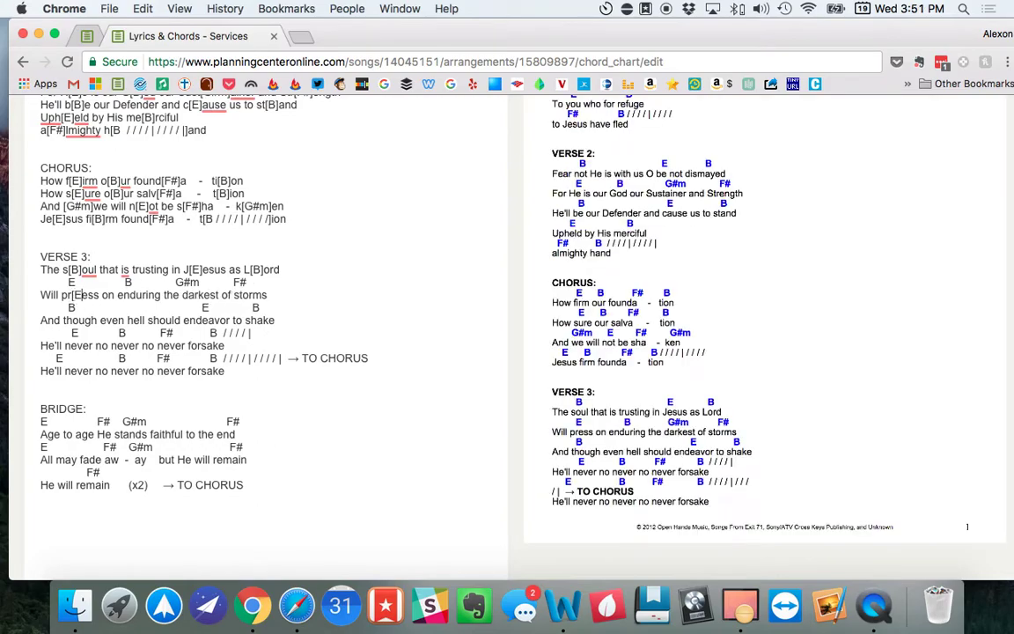
text(])
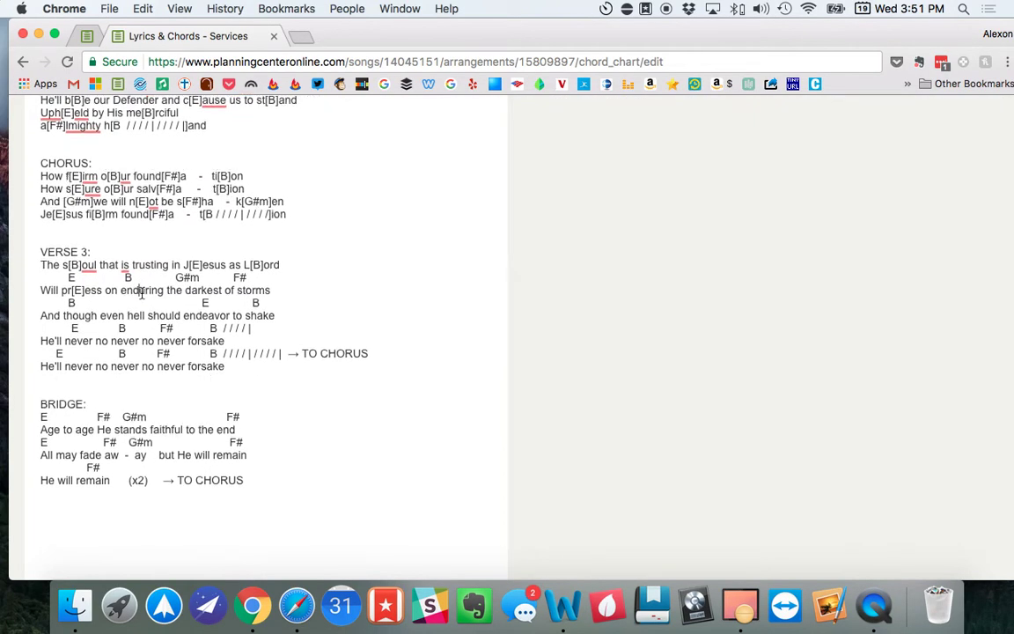
click(140, 293)
text([B])
text(])
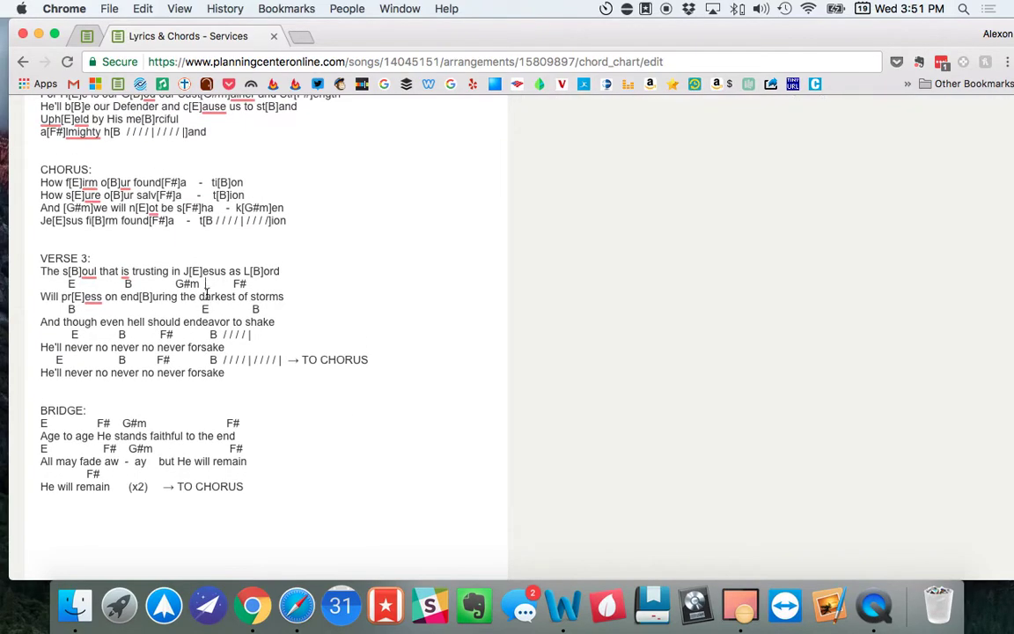
click(205, 297)
text([G#m])
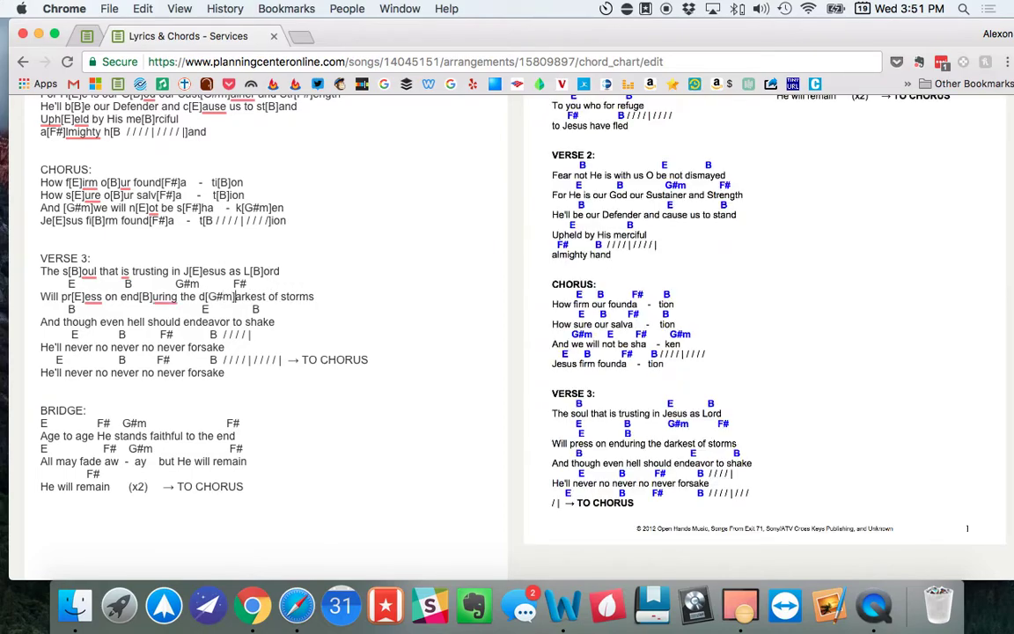
click(292, 297)
text([F#])
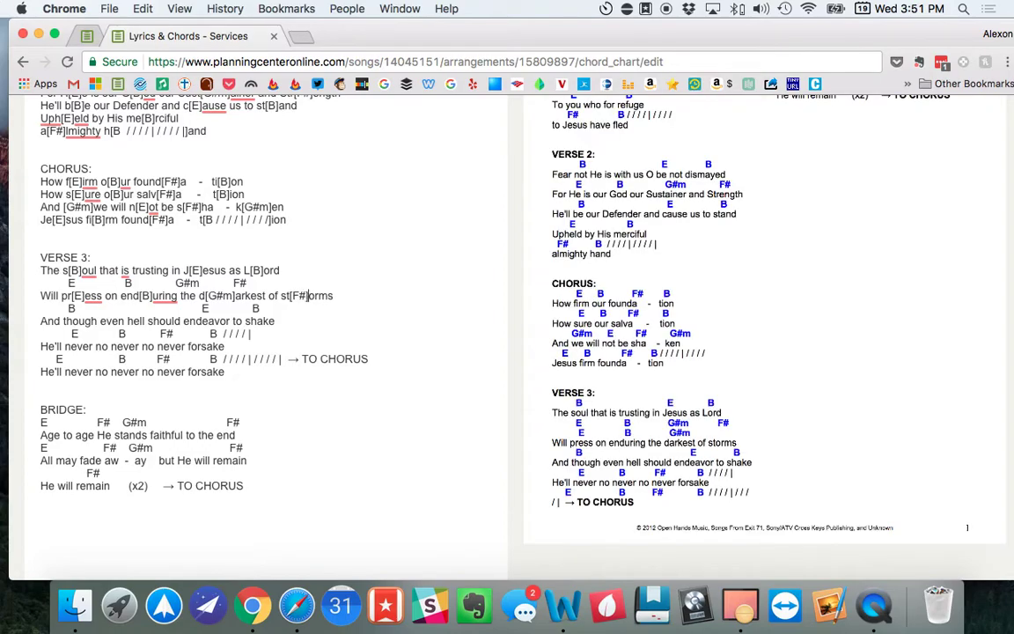
Delete the leftover chord line above "Will press on enduring" in Verse 3
drag(250, 282, 5, 282)
key(BackSpace)
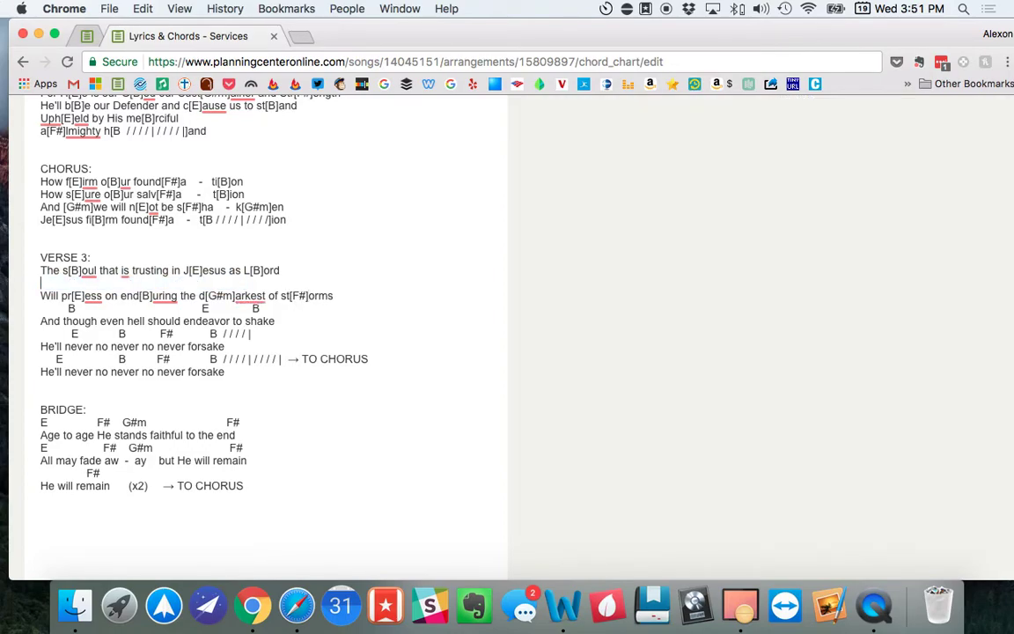
key(BackSpace)
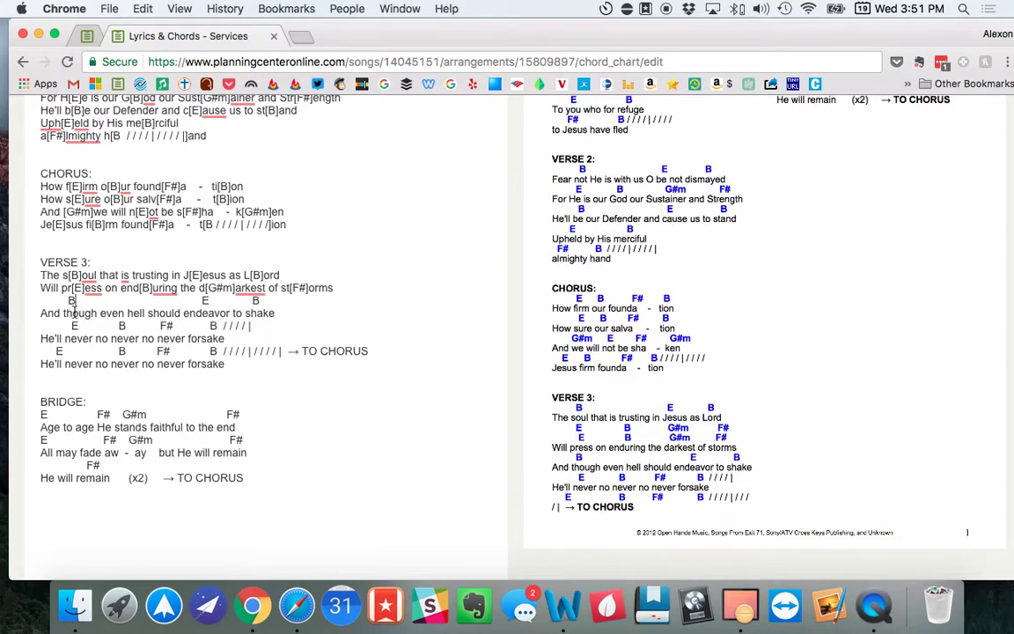
Insert the chords in Verse 3's third line, as "And th[B]ough even hell should end[E]eavor to s[B]hake"
text([B])
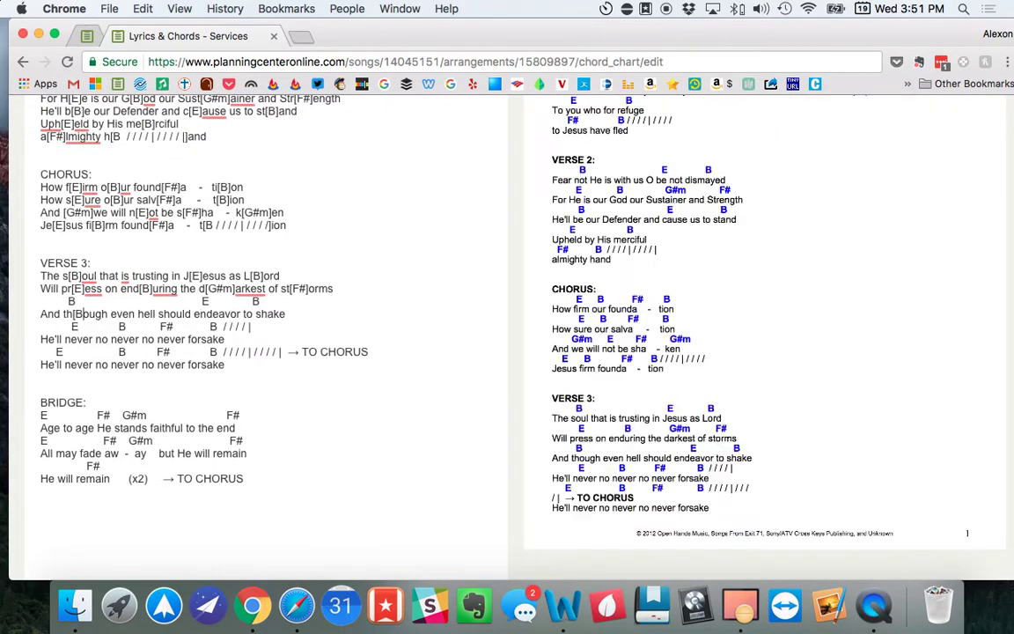
click(212, 316)
text([E])
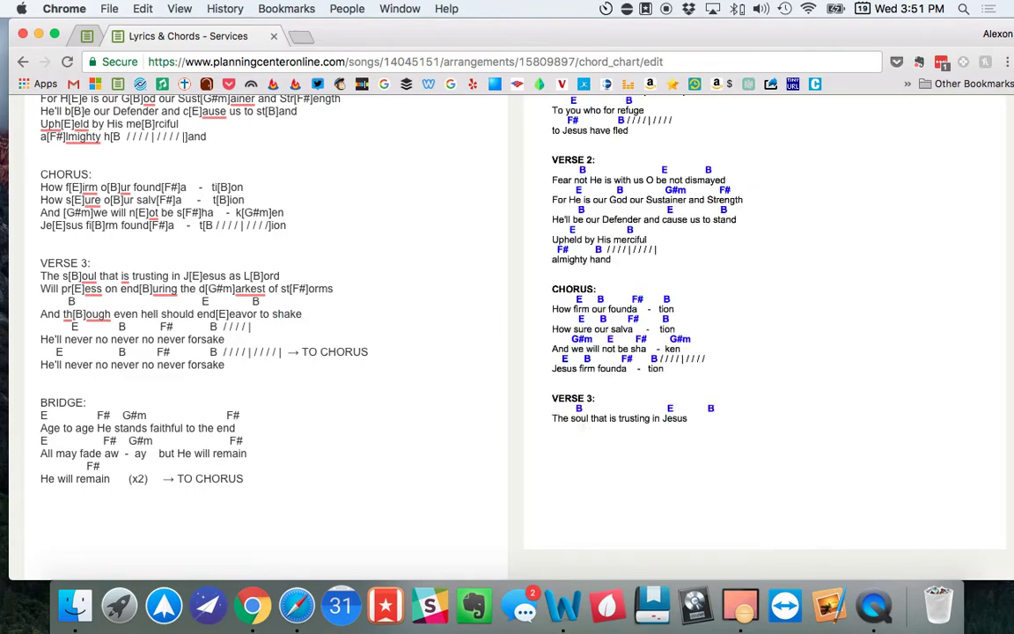
click(273, 313)
text([B])
text(])
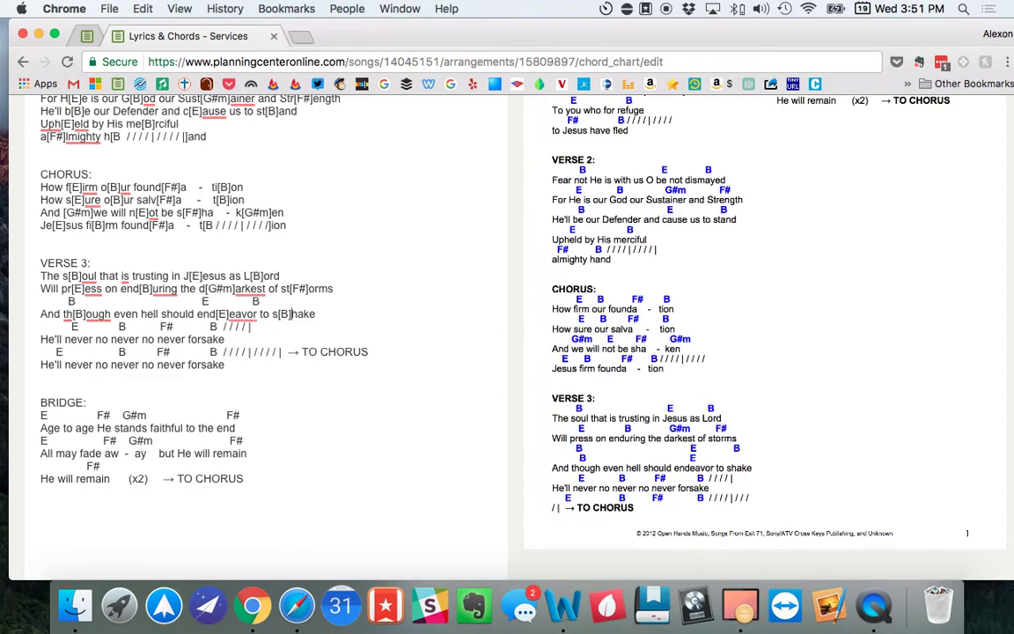
Delete the leftover chord line above "And though even hell" in Verse 3
drag(256, 300, 39, 300)
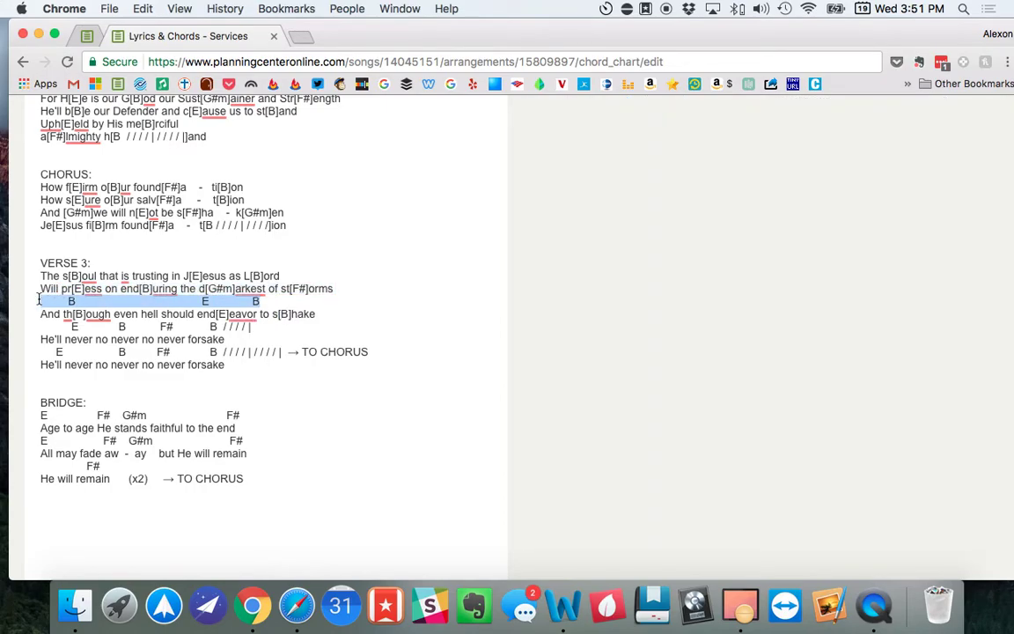
key(BackSpace)
key(BackSpace)
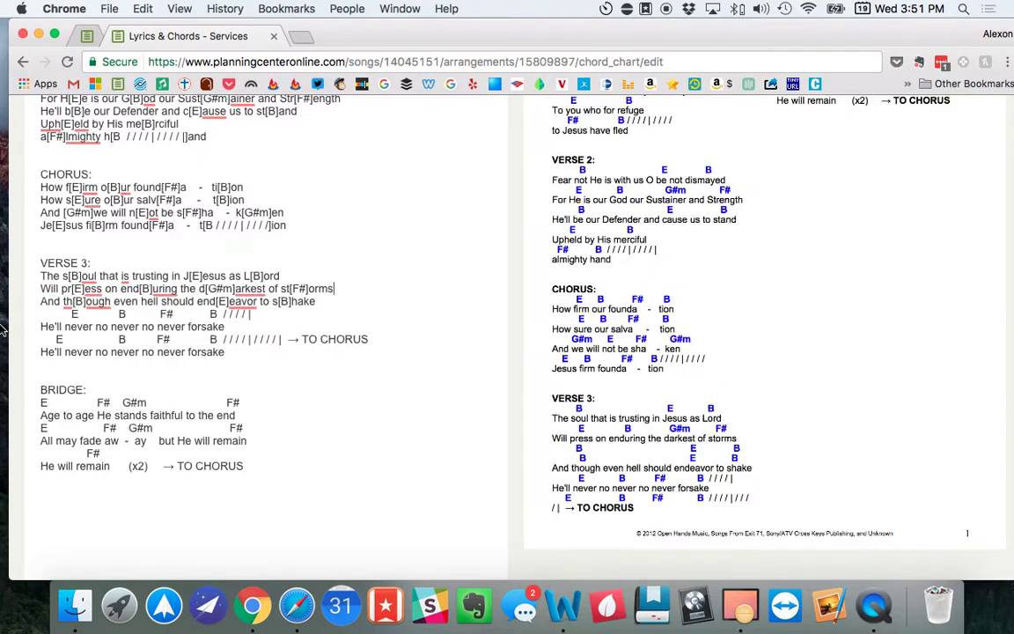
Insert Verse 3's fourth-line chords, as "He'll n[E]ever no n[B]ever no n[F#]ever fors[B / / / / |]ake", and delete the leftover chord line above it
click(67, 326)
text([E])
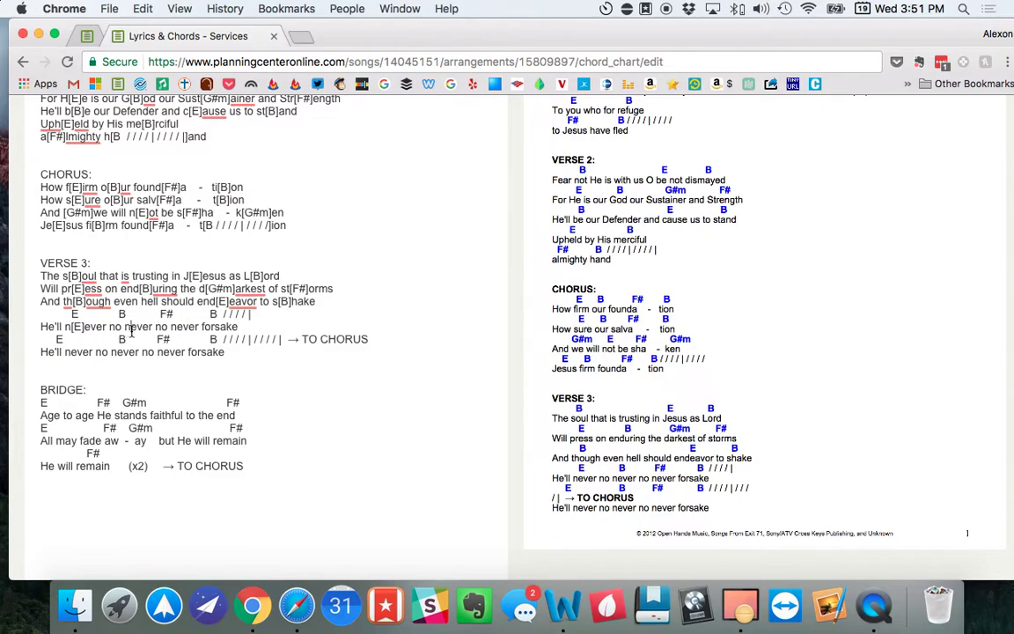
click(130, 328)
text([B])
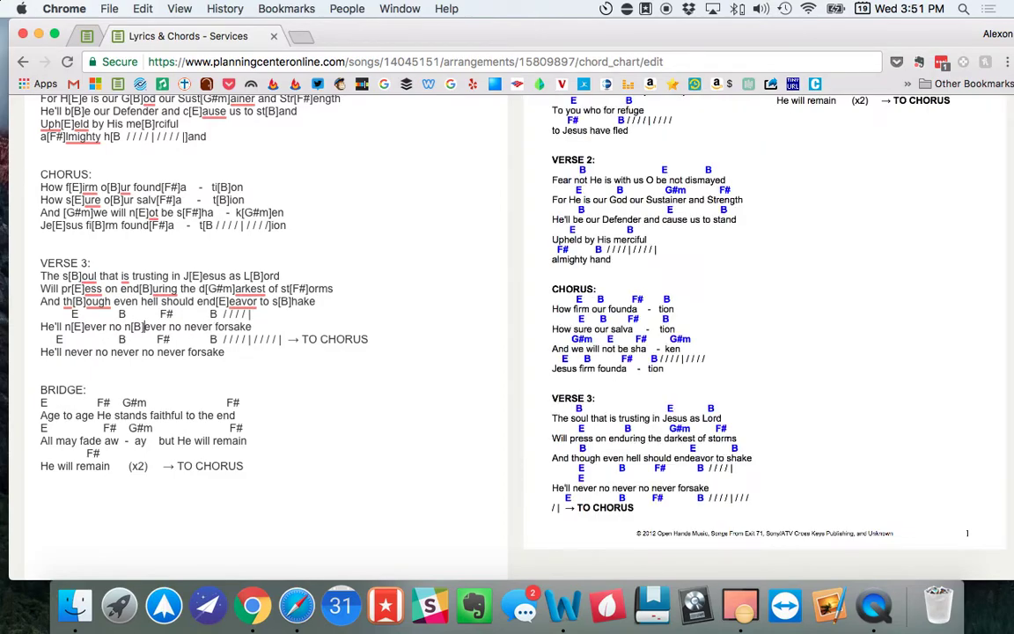
click(190, 326)
text([F#])
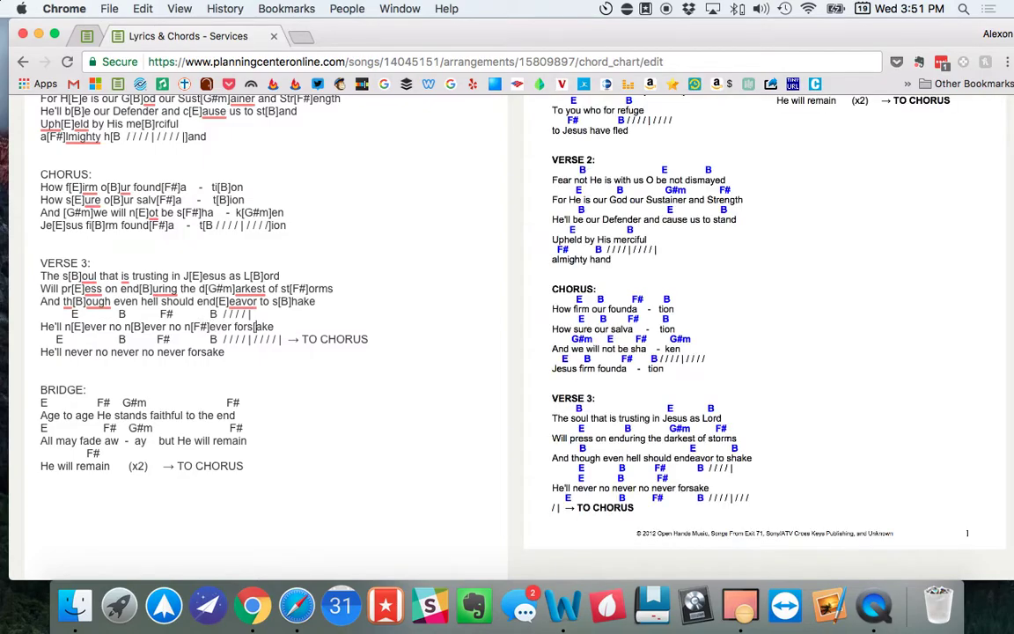
click(253, 326)
text([B])
text( / / / /)
text( |)
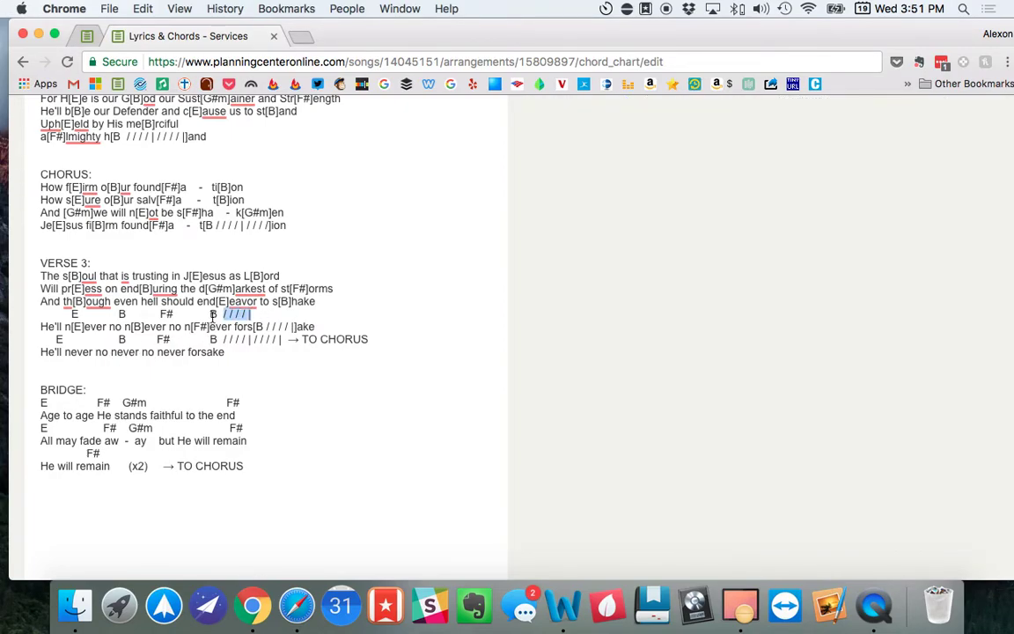
drag(252, 314, 37, 318)
key(BackSpace)
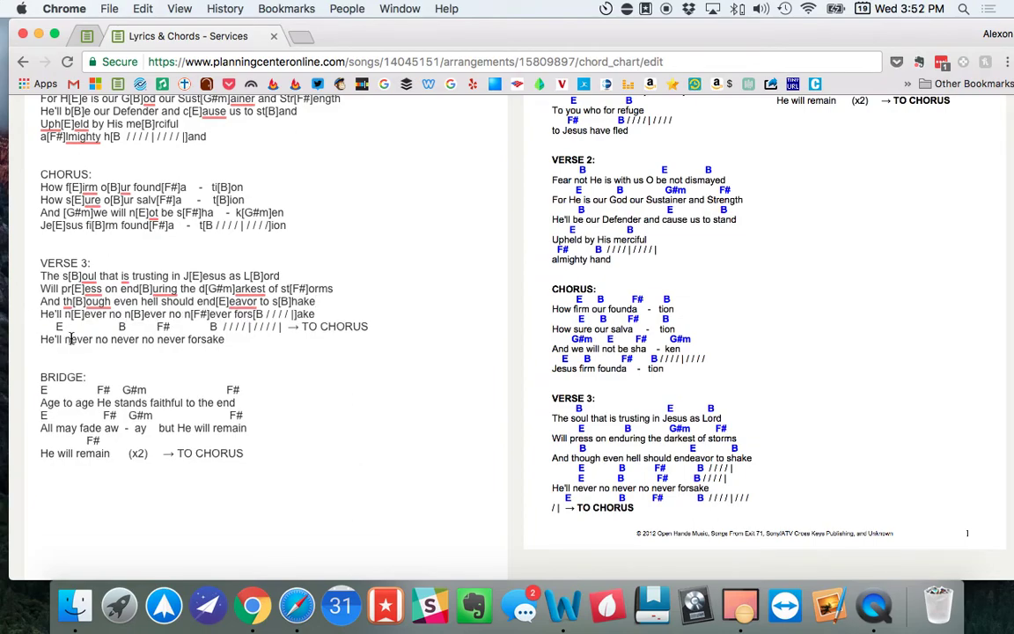
Insert the first three chords in Verse 3's last line, as "He'll n[E]ever no n[B]ever no n[F#]ever forsake"
text([E])
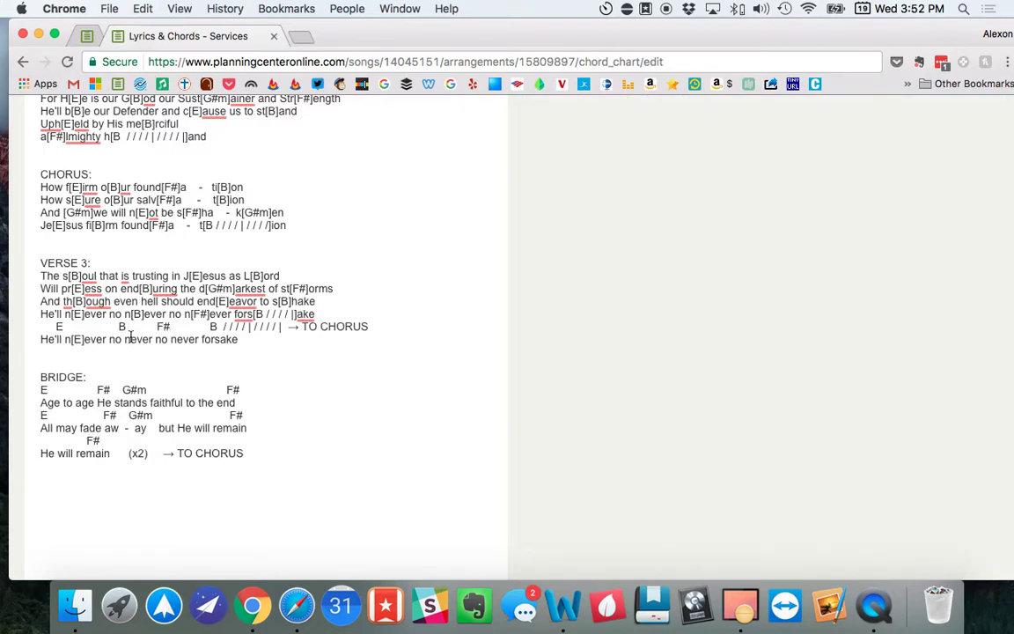
click(131, 337)
text([)
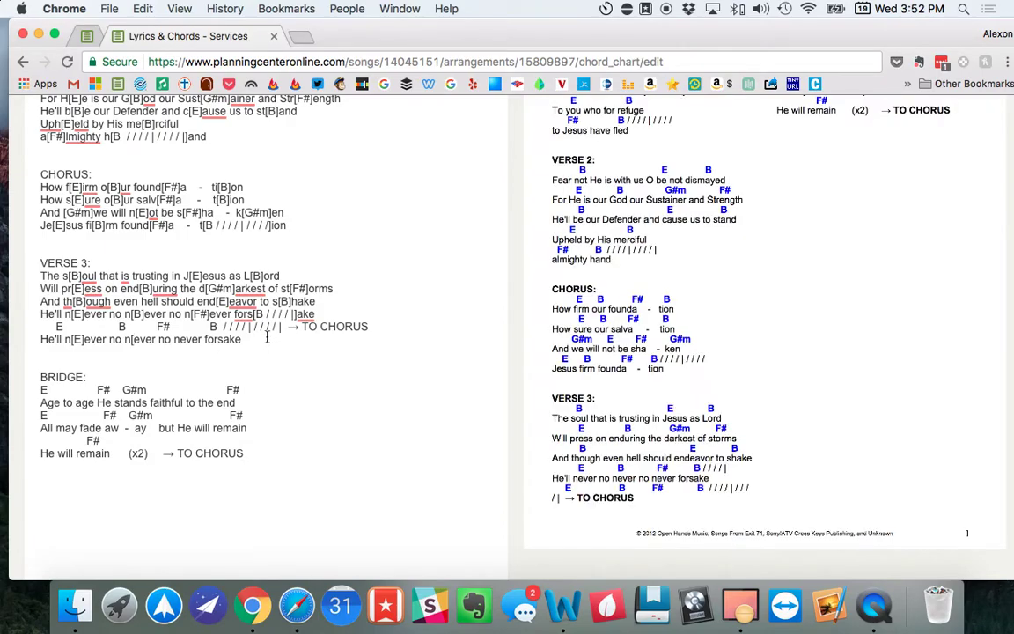
text(B])
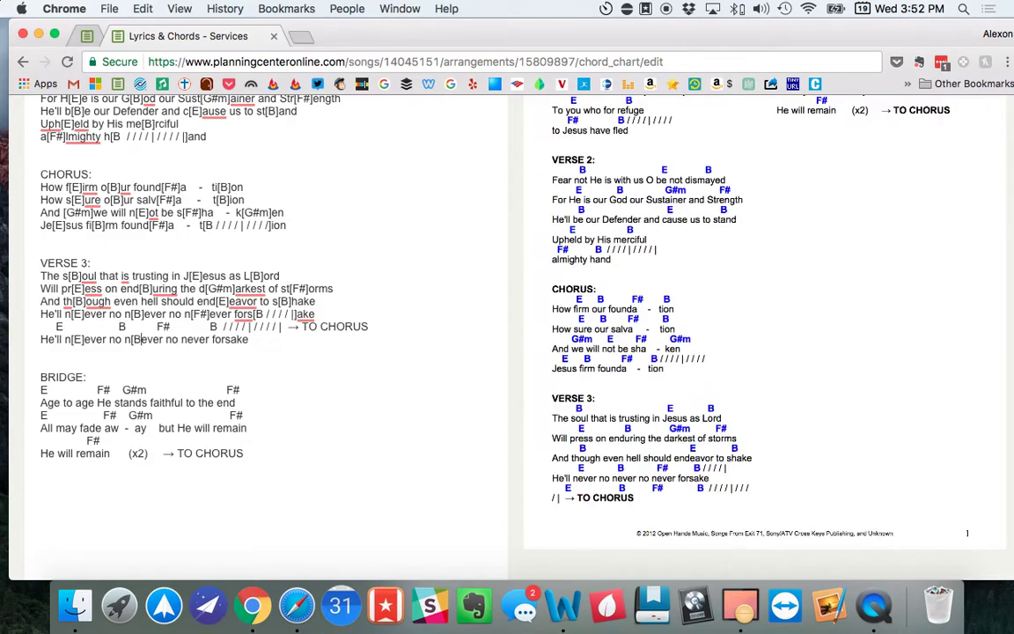
key(BackSpace)
text(])
click(190, 339)
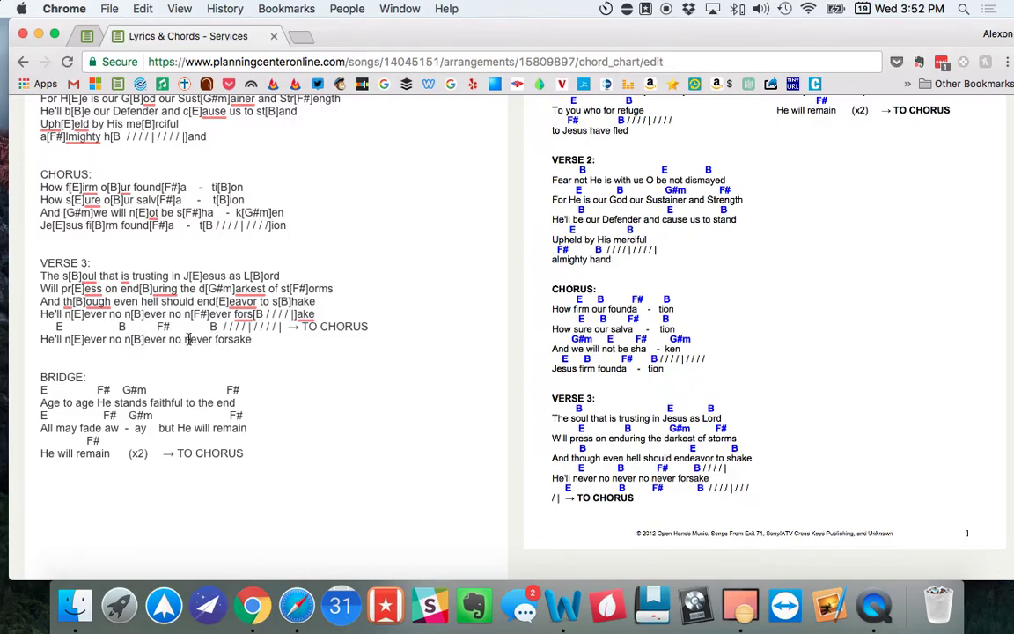
text([F#])
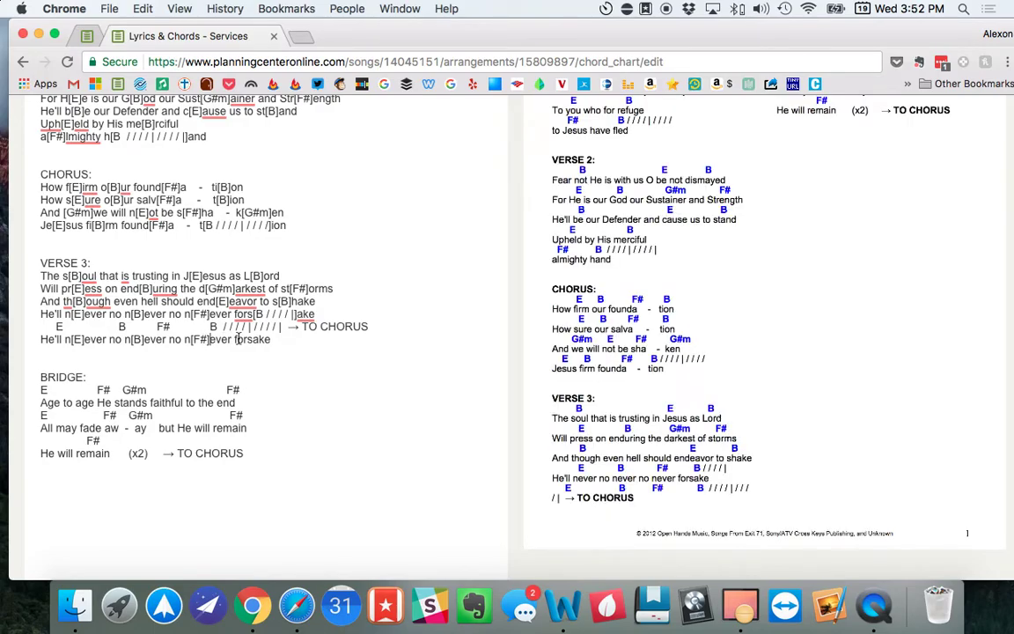
Insert the closing chord in Verse 3's last line, as "fors[B / / / / | / / / / |]ake", copying the slashes from the chord line above
click(252, 339)
text([)
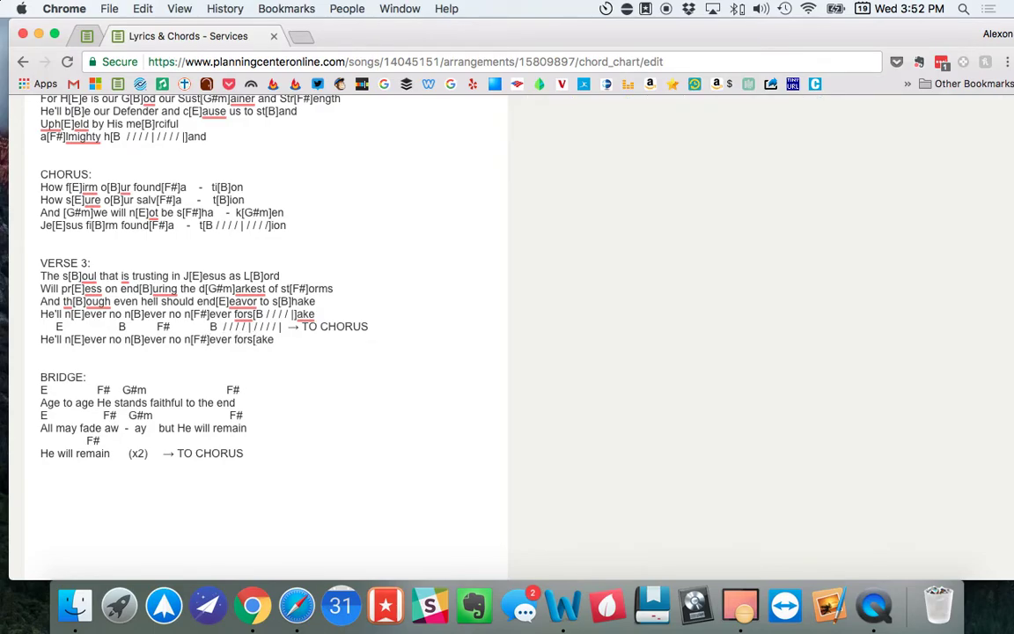
text(B)
drag(281, 327, 220, 328)
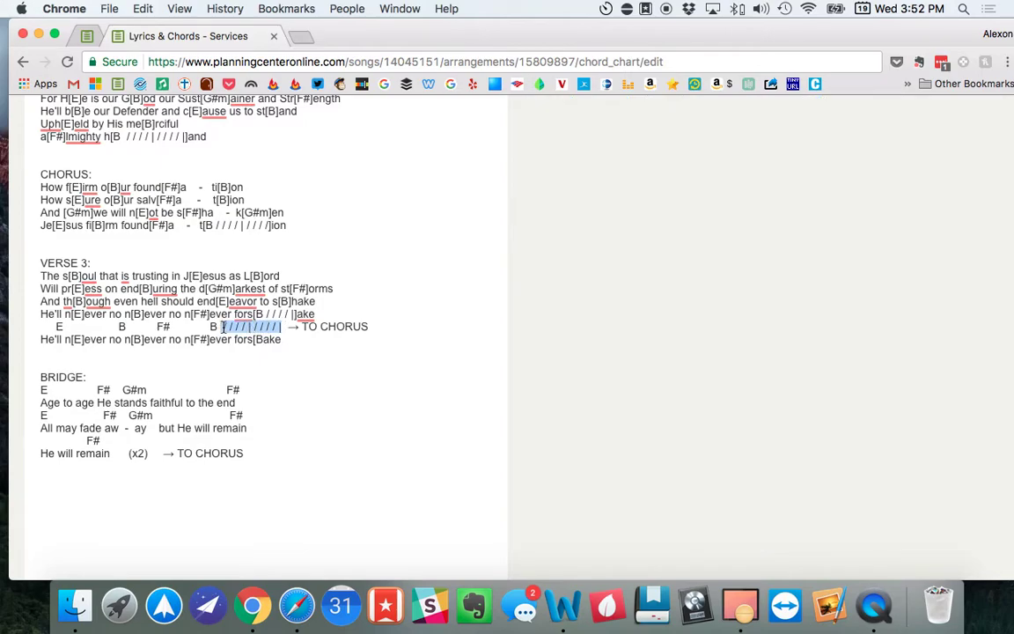
key(cmd+c)
click(257, 338)
key(cmd+v)
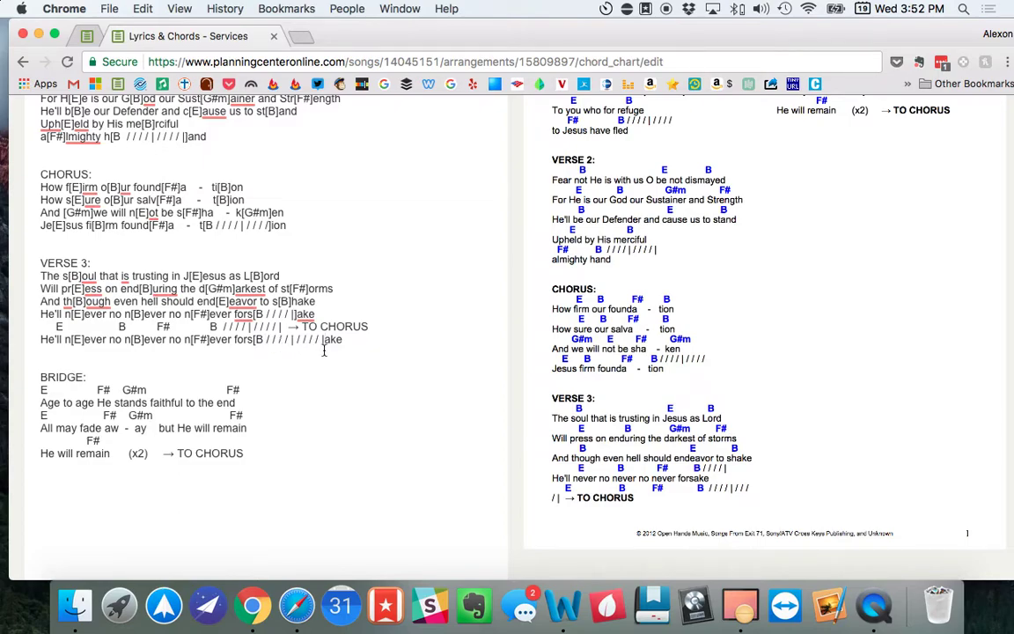
text(])
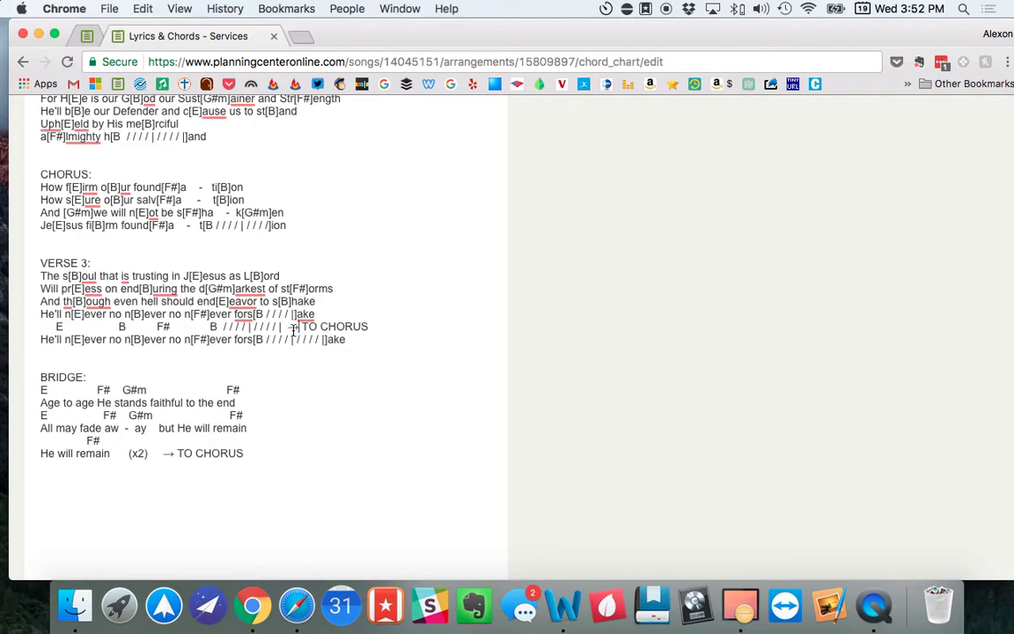
Delete the leftover chord line above Verse 3's last line and move "TO CHORUS" to its own line below that lyric
drag(299, 327, 26, 326)
key(BackSpace)
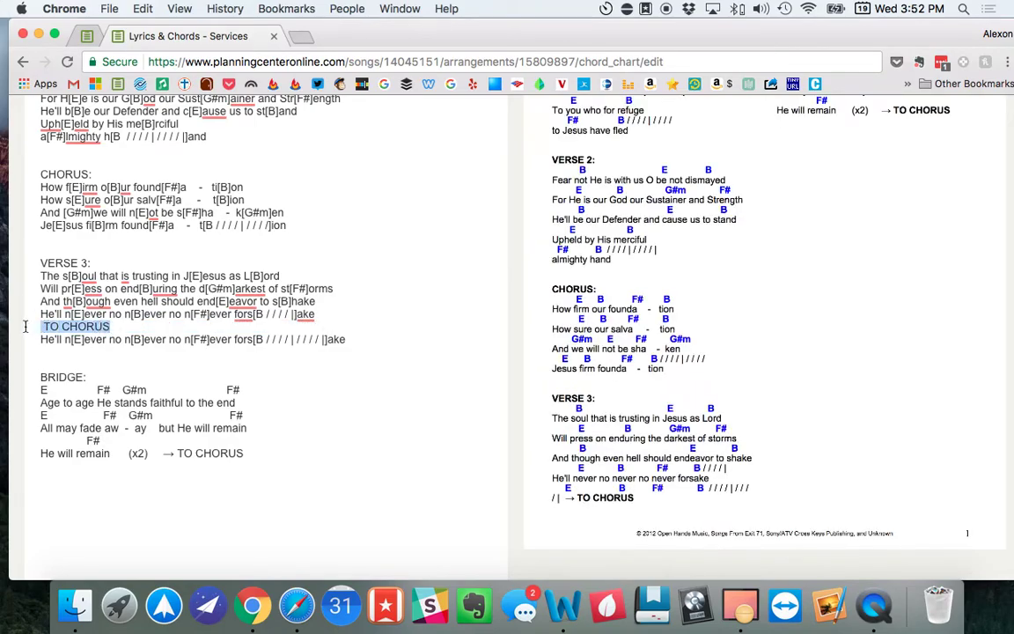
key(BackSpace)
key(BackSpace)
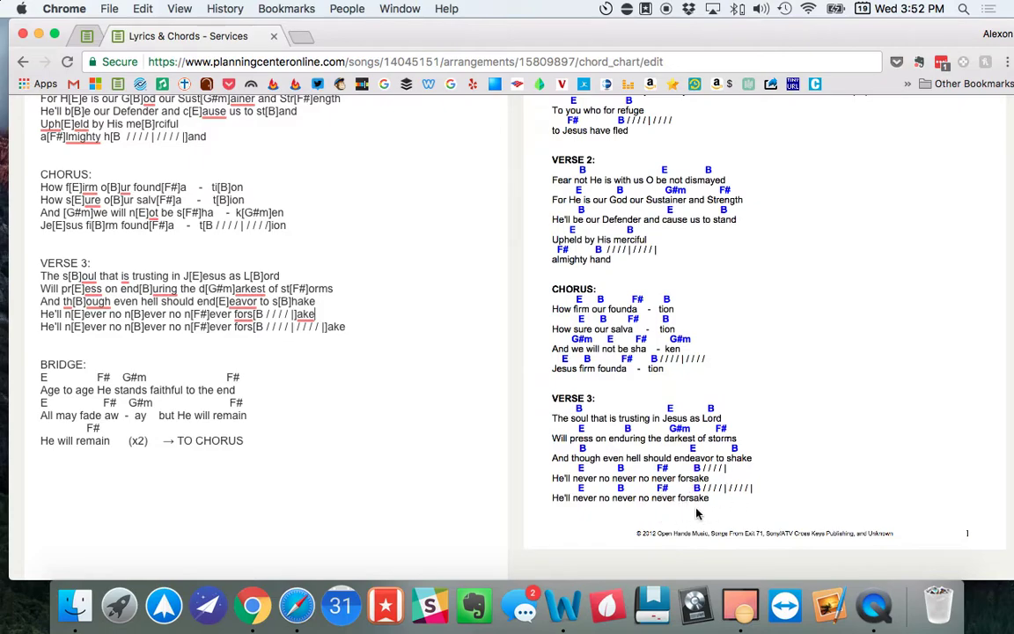
click(369, 325)
key(Return)
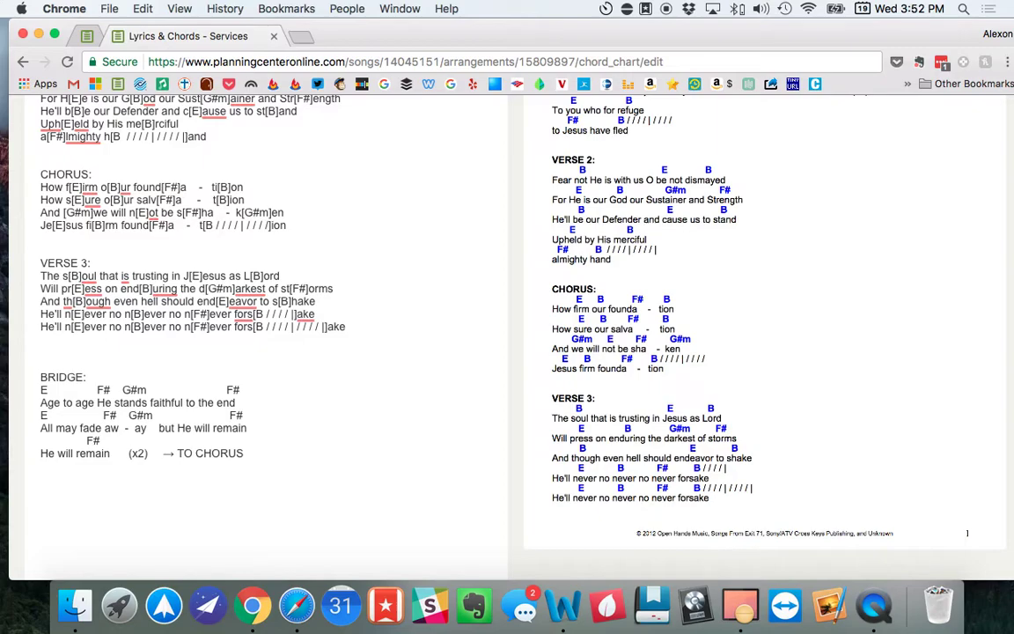
key(super+v)
double_click(50, 341)
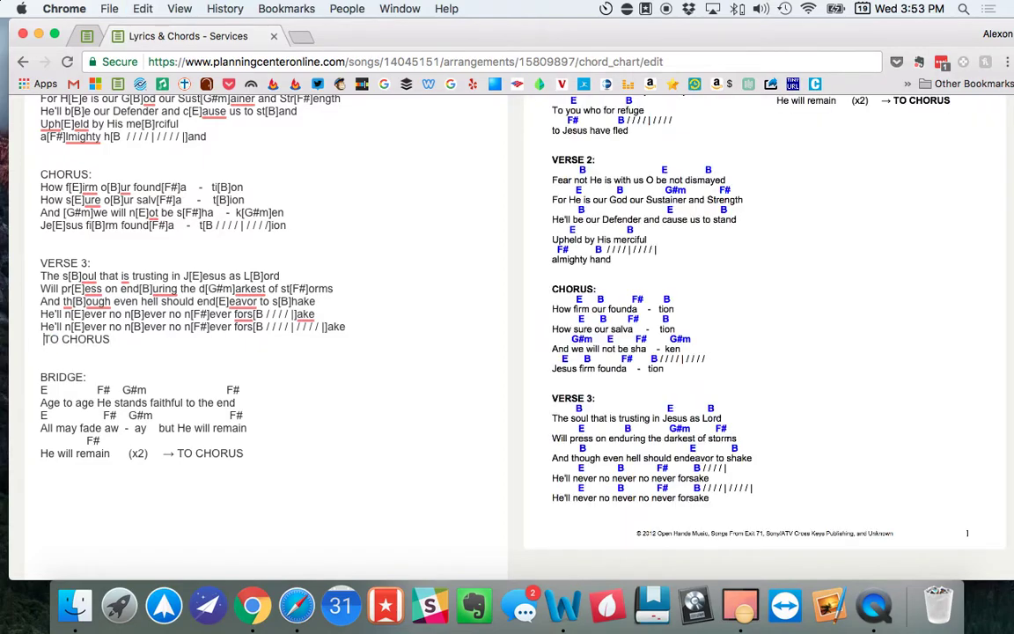
Insert enough blank lines between the Chorus and Verse 3 to push Verse 3 into the chart's second column
scroll(409, 381, up, 15)
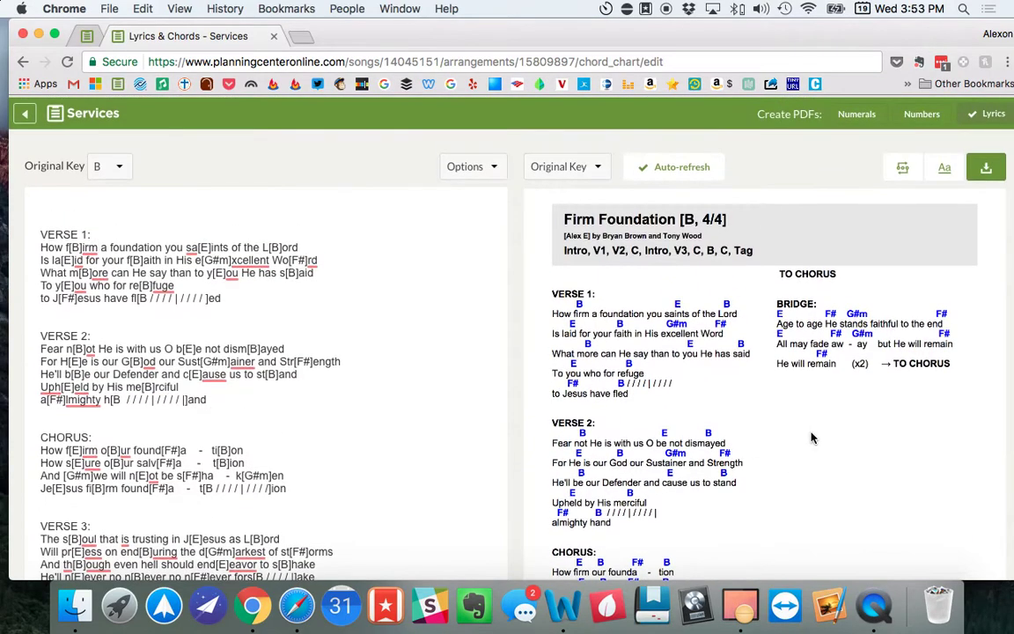
scroll(814, 421, down, 20)
scroll(814, 421, up, 8)
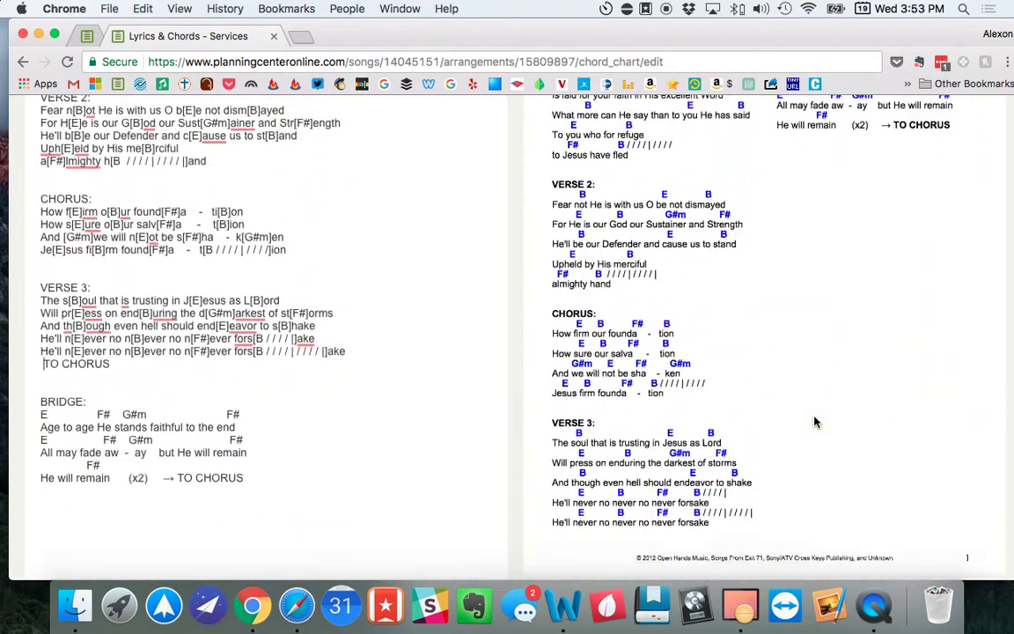
click(40, 297)
key(Return)
key(Return)
key(Return)
key(Return)
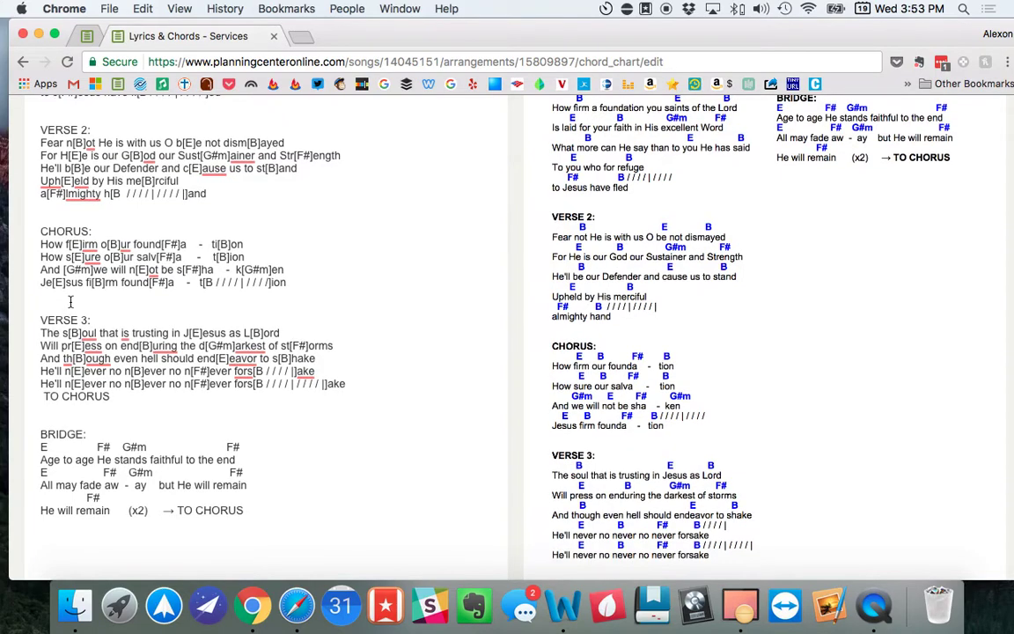
key(Return)
key(Return)
key(Return)
key(Return)
key(Return)
key(Return)
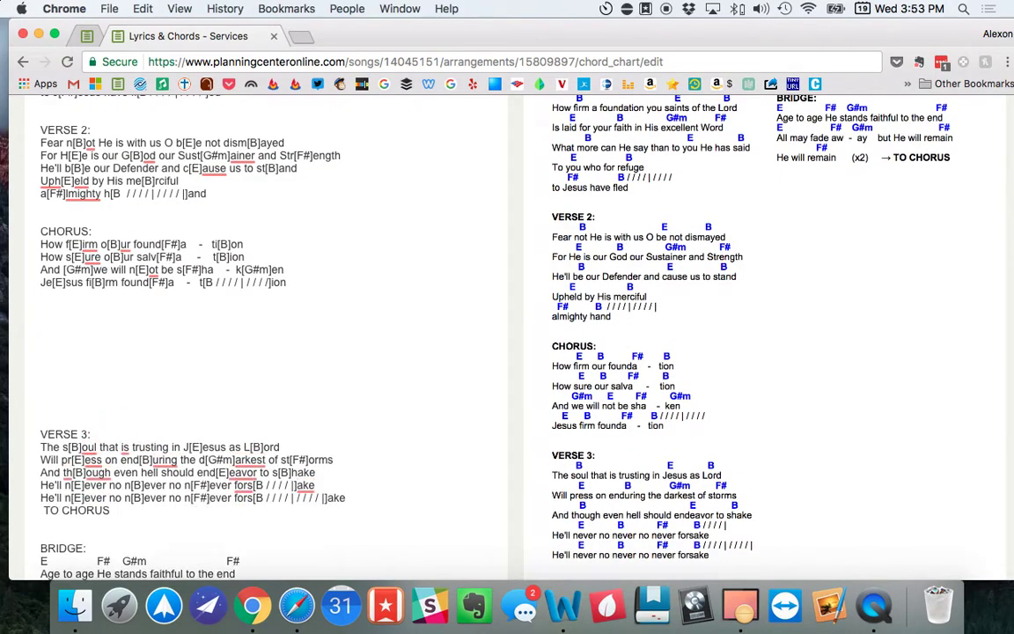
key(Return)
scroll(843, 370, up, 5)
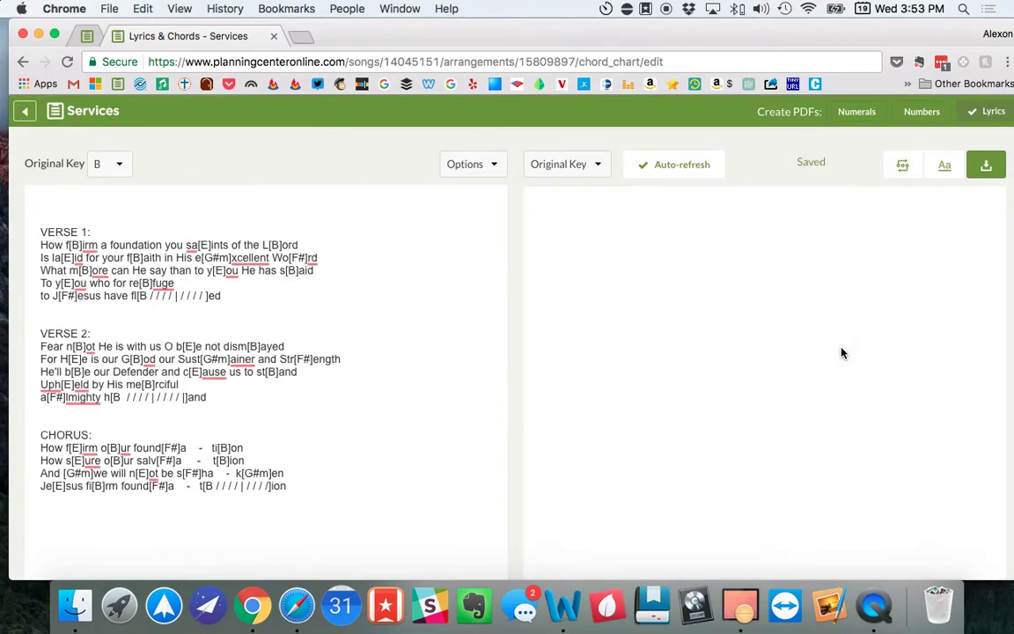
scroll(837, 389, down, 2)
key(Return)
key(Return)
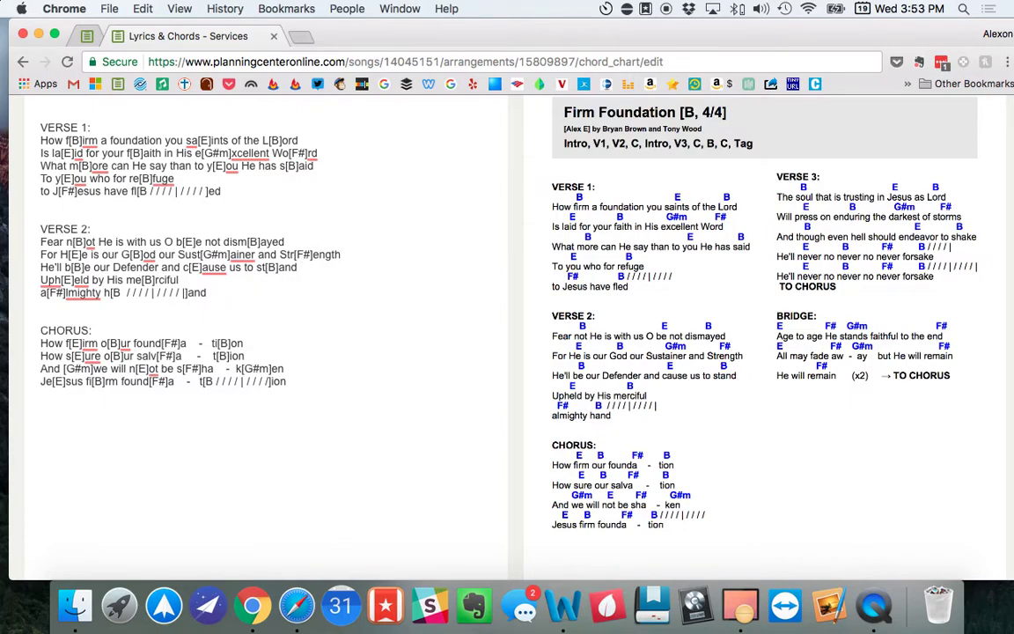
Replace "TO CHORUS" below Verse 3 with the "→ TO CHORUS" marker copied from the Bridge's last line
scroll(40, 573, down, 1)
scroll(95, 396, down, 10)
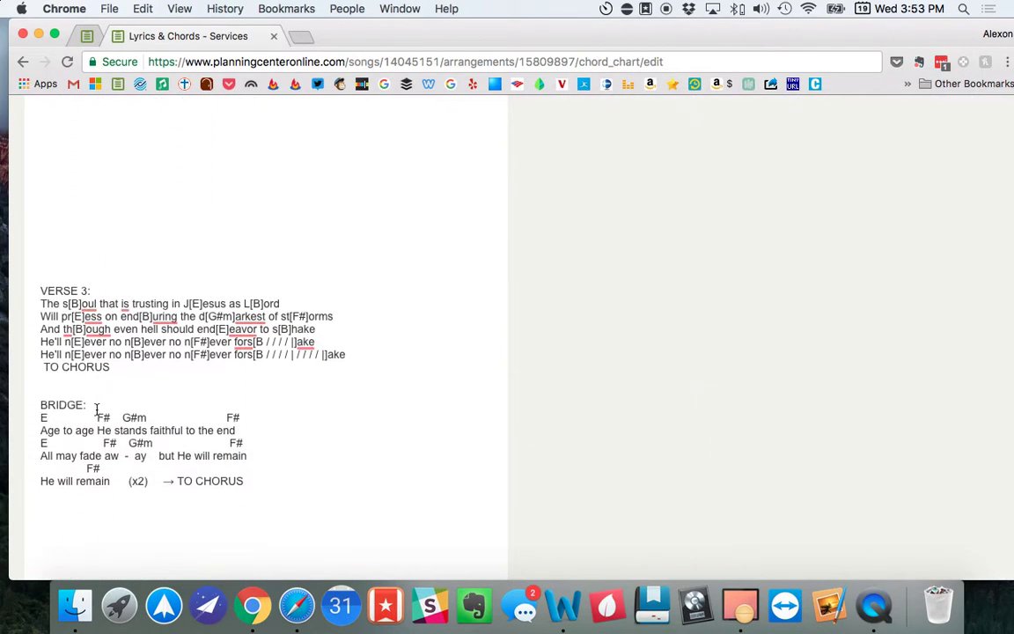
drag(251, 476, 161, 476)
drag(111, 362, 37, 362)
key(cmd+v)
click(38, 362)
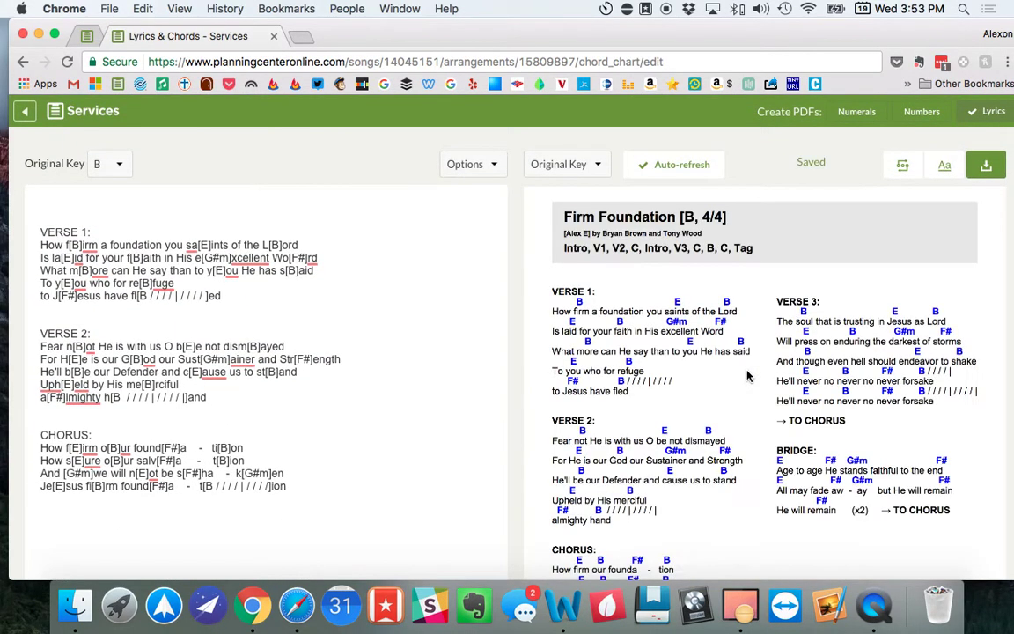
Reduce the indent before "→ TO CHORUS" below Verse 3 so the whole marker fits on one line in the preview
scroll(809, 405, down, 5)
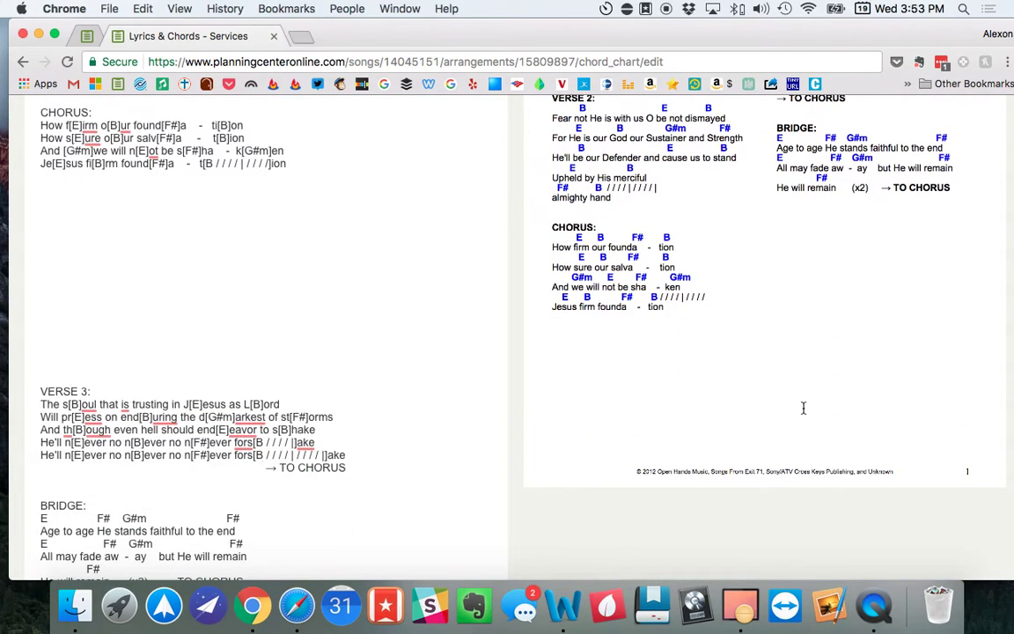
scroll(807, 413, up, 1)
scroll(810, 416, up, 1)
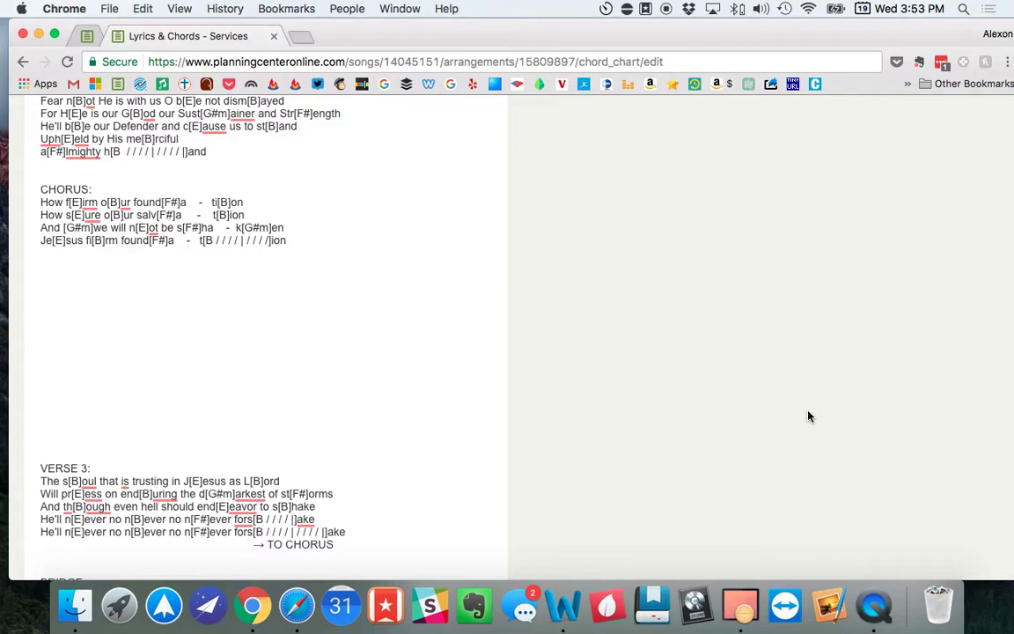
scroll(809, 416, up, 1)
key(BackSpace)
key(BackSpace)
key(BackSpace)
key(BackSpace)
key(BackSpace)
key(BackSpace)
key(BackSpace)
key(BackSpace)
key(BackSpace)
key(BackSpace)
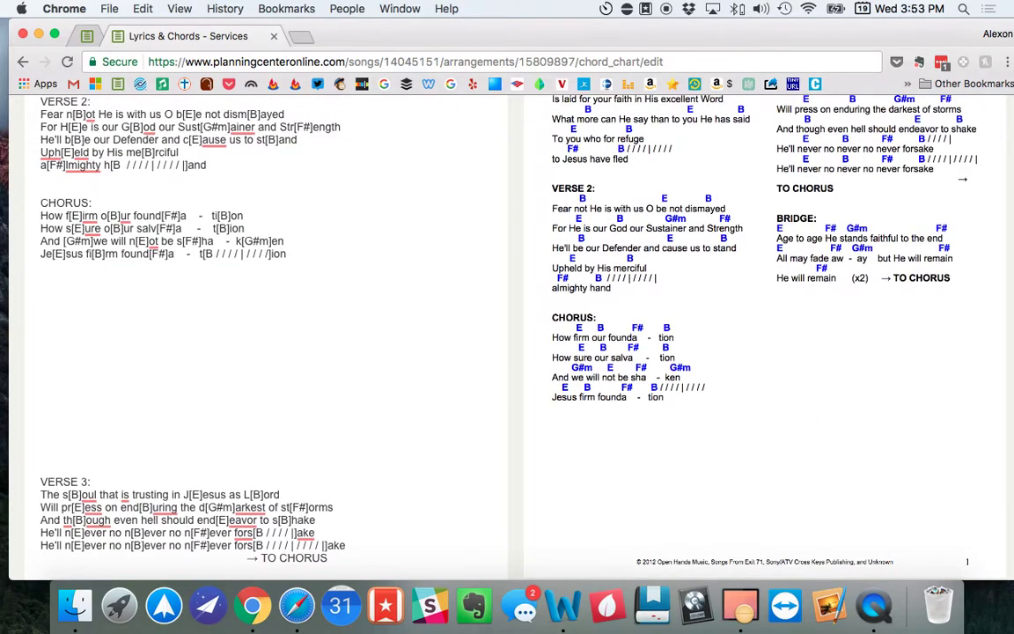
key(BackSpace)
key(BackSpace)
key(BackSpace)
key(BackSpace)
key(BackSpace)
key(BackSpace)
key(BackSpace)
key(BackSpace)
key(BackSpace)
key(BackSpace)
key(BackSpace)
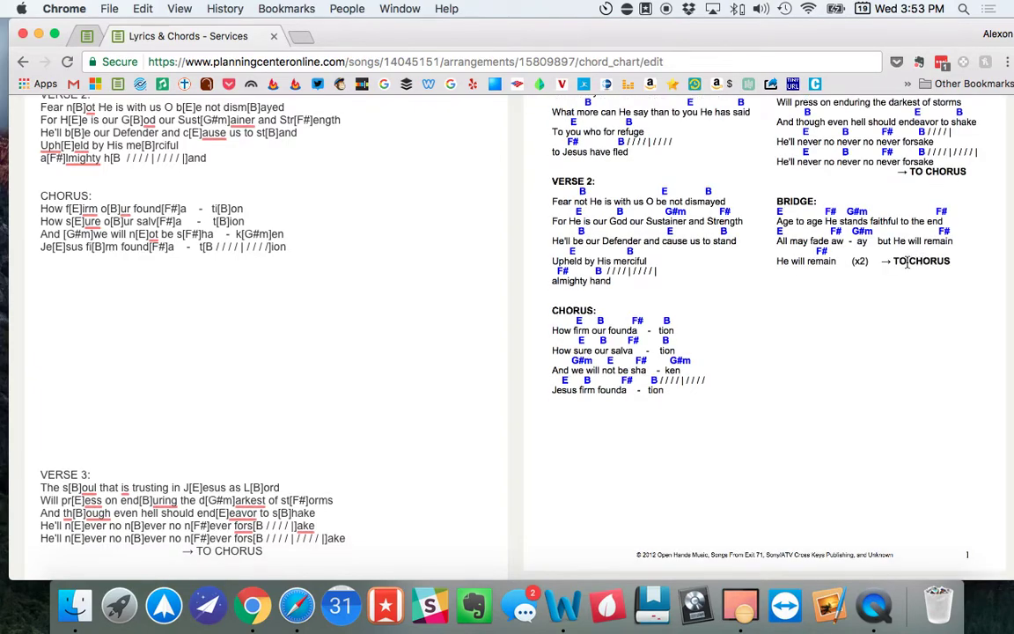
Move "→ TO CHORUS" down one line below Verse 3, leaving an empty line above it
scroll(884, 293, up, 3)
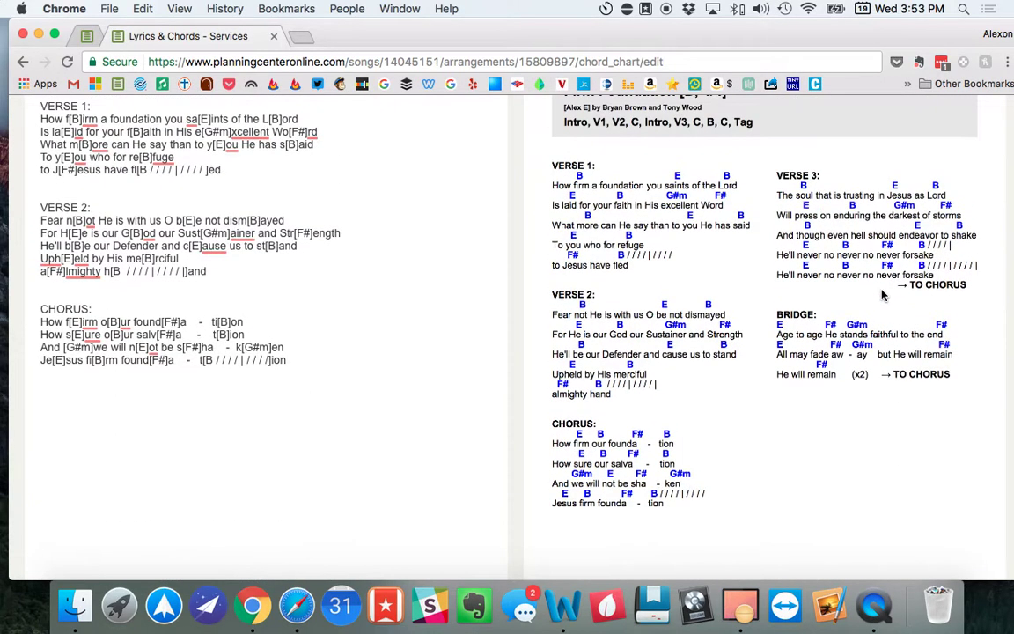
scroll(884, 294, down, 1)
scroll(884, 295, down, 3)
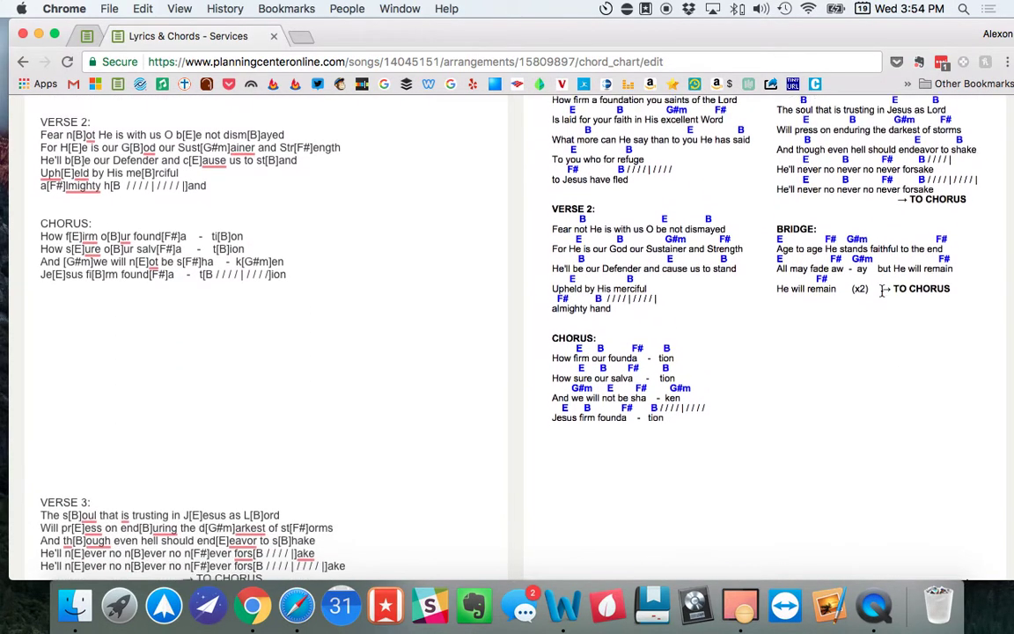
scroll(881, 291, down, 2)
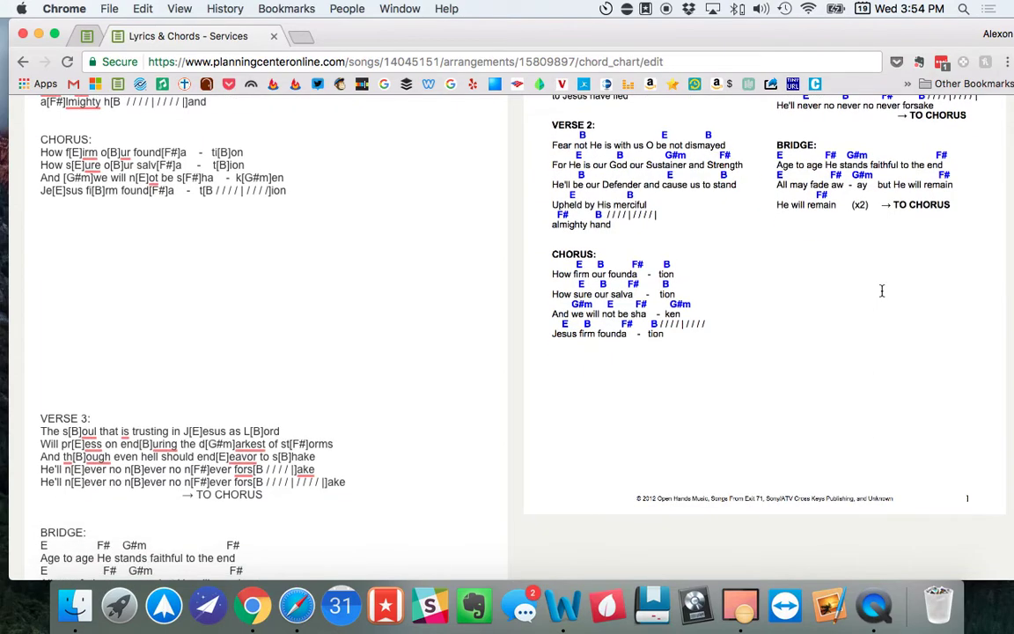
scroll(290, 369, down, 2)
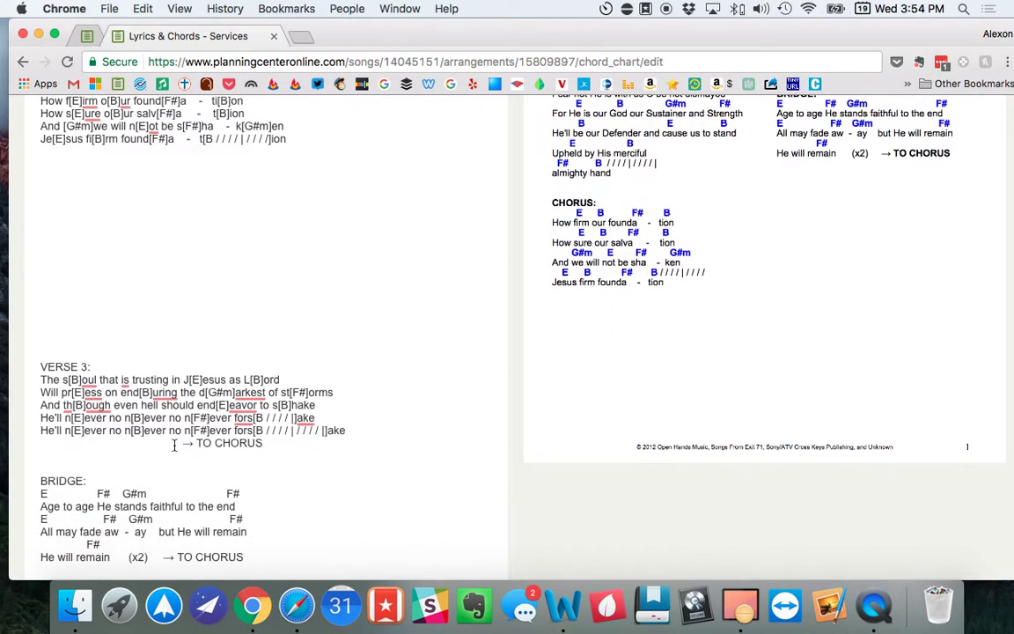
key(Return)
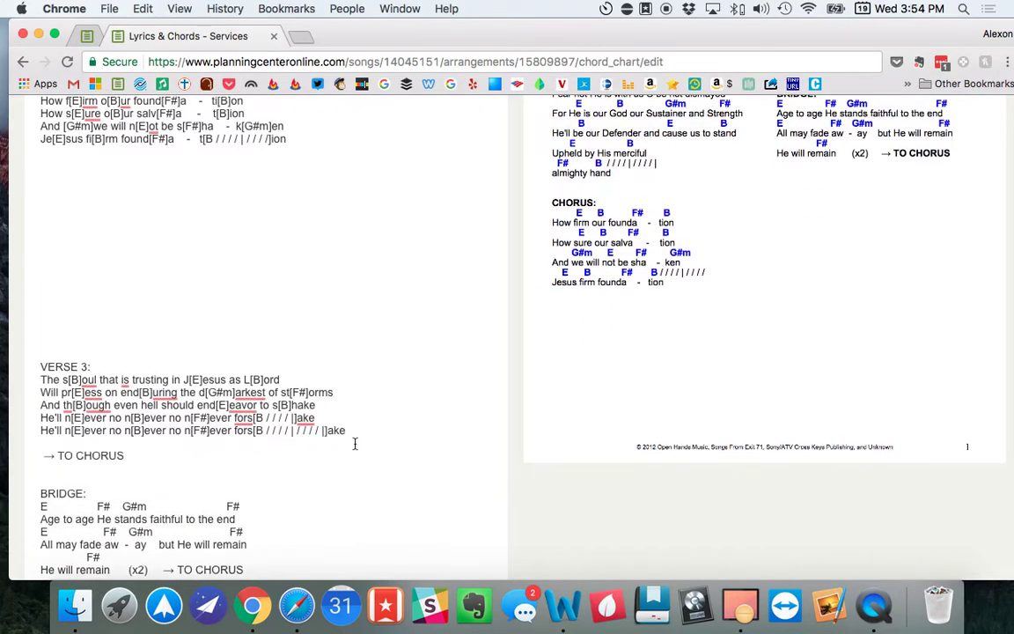
Indent the "→ TO CHORUS" marker below Verse 3 so it sits beneath the right-hand end of the verse in the preview
drag(181, 441, 17, 442)
key(super+x)
key(super+v)
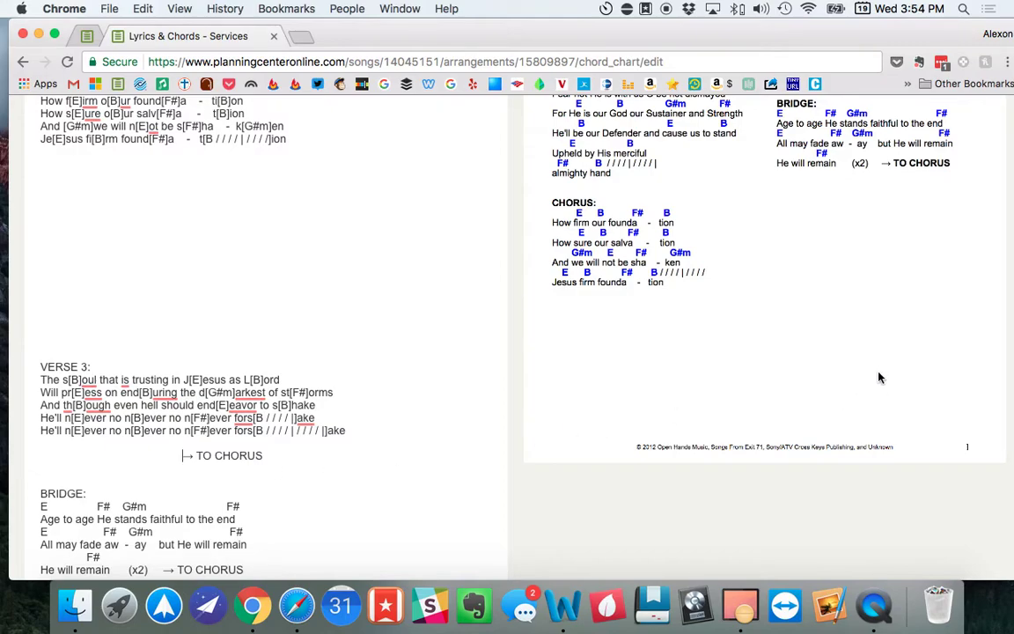
scroll(775, 343, up, 2)
scroll(791, 339, up, 3)
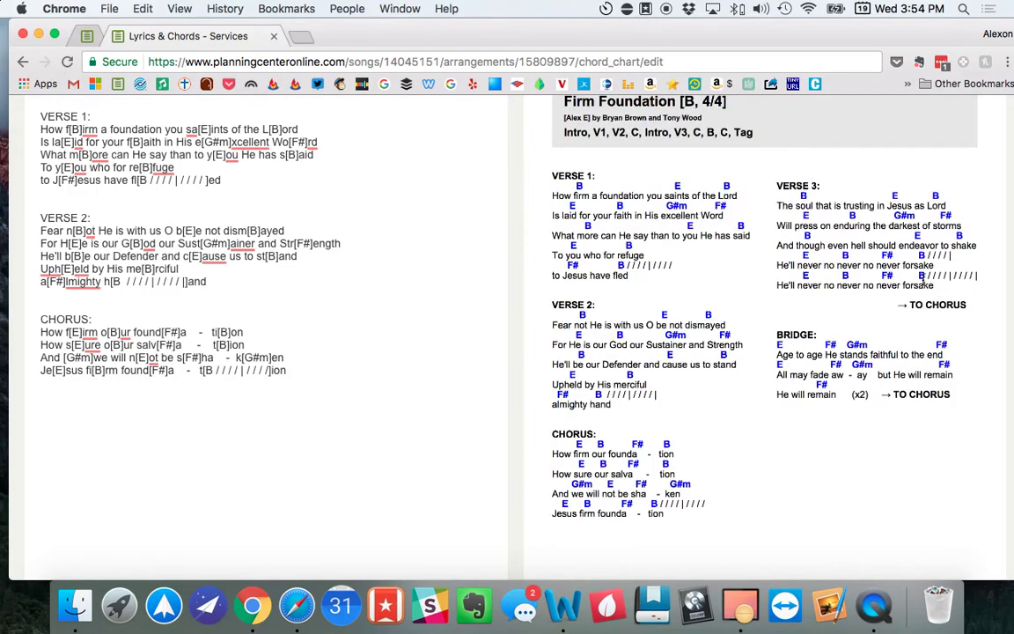
scroll(915, 323, down, 5)
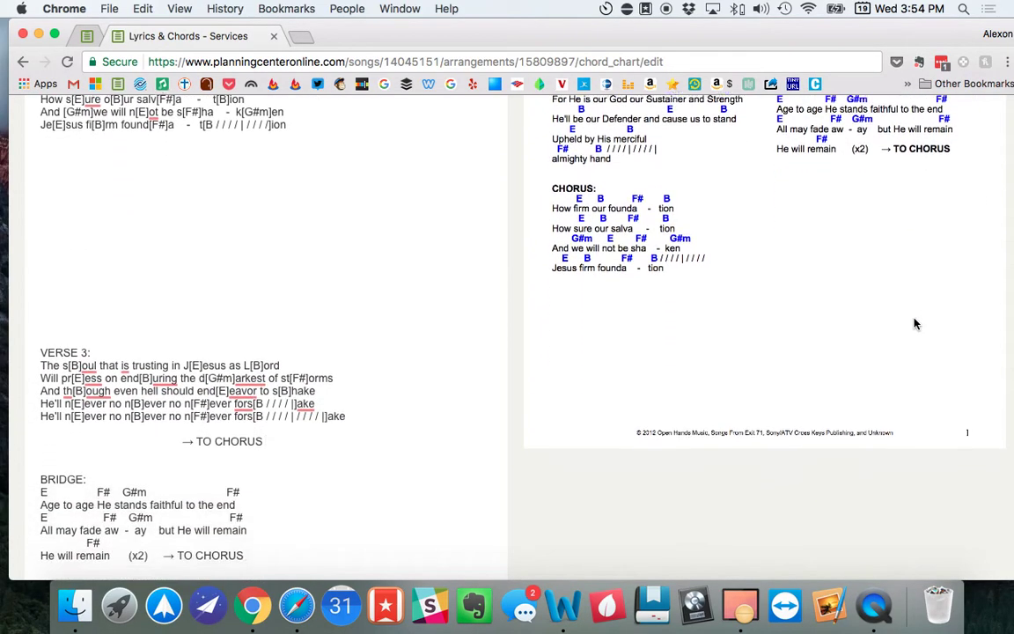
scroll(915, 324, down, 2)
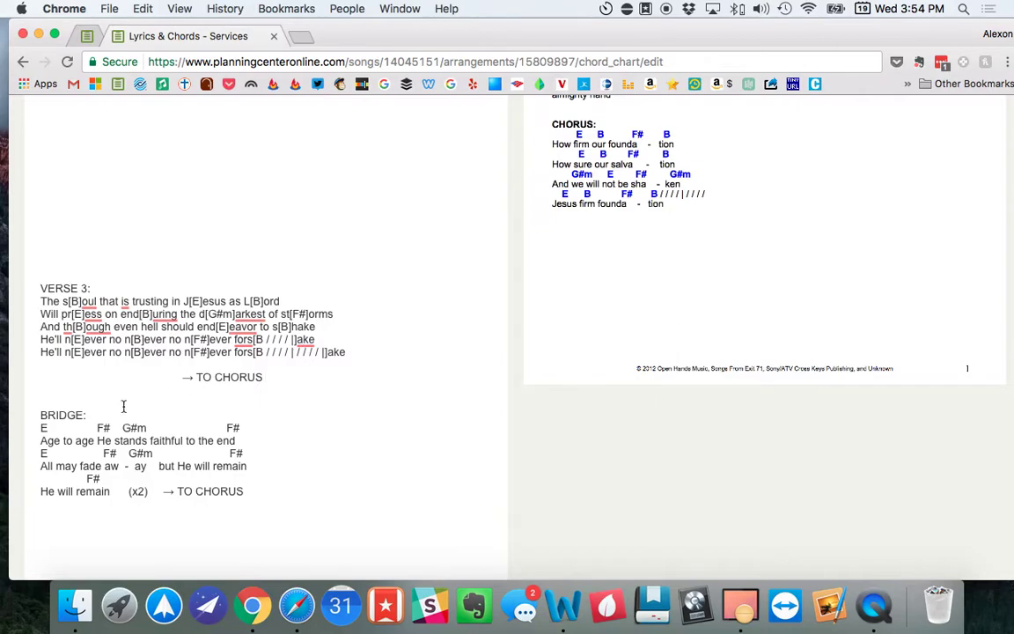
Insert an inline [E] chord inside the first "Age" of the Bridge's first line, making it "A[E]ge"
scroll(40, 427, up, 1)
key(super+c)
click(47, 435)
scroll(48, 438, up, 1)
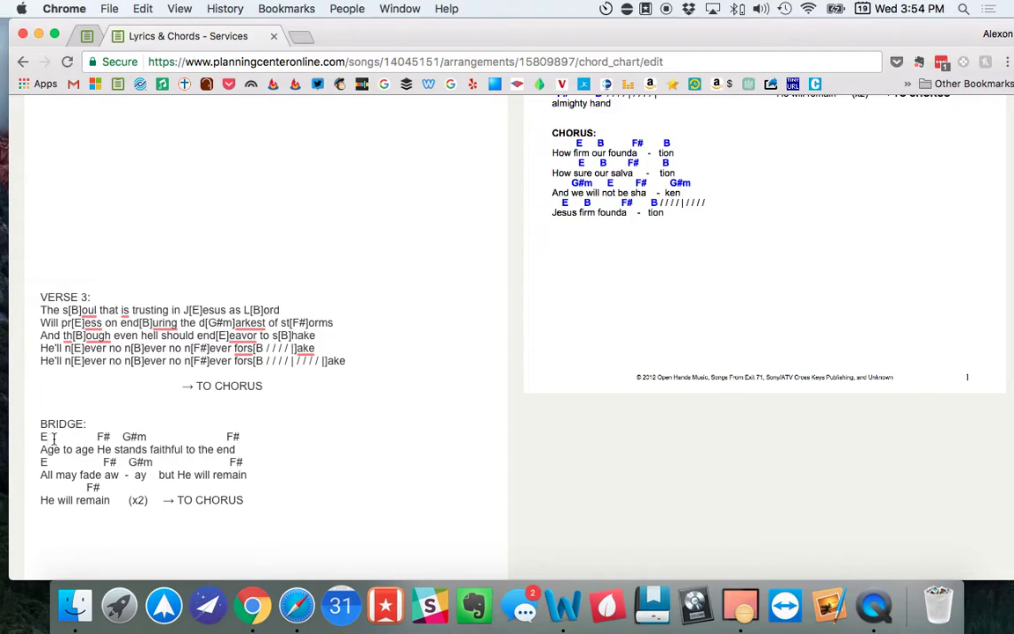
key(super+v)
key(Left)
text([)
key(Right)
text(])
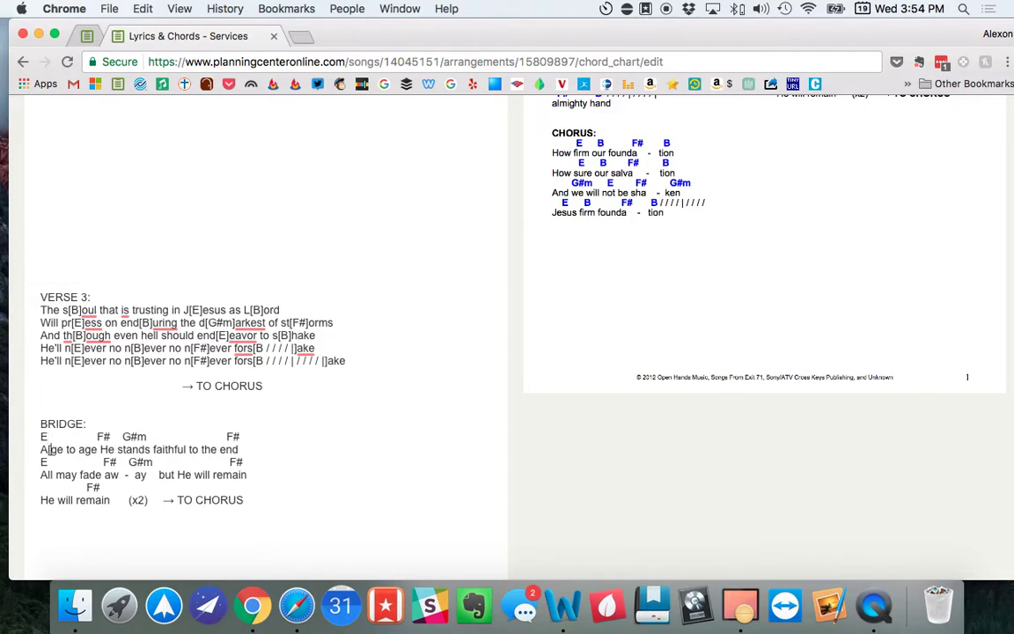
text(])
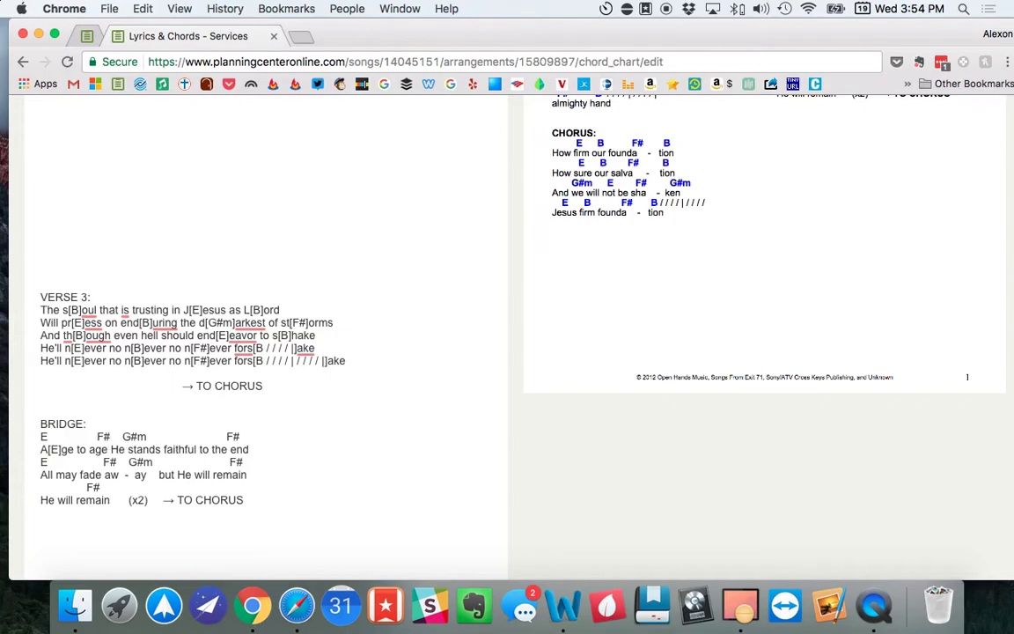
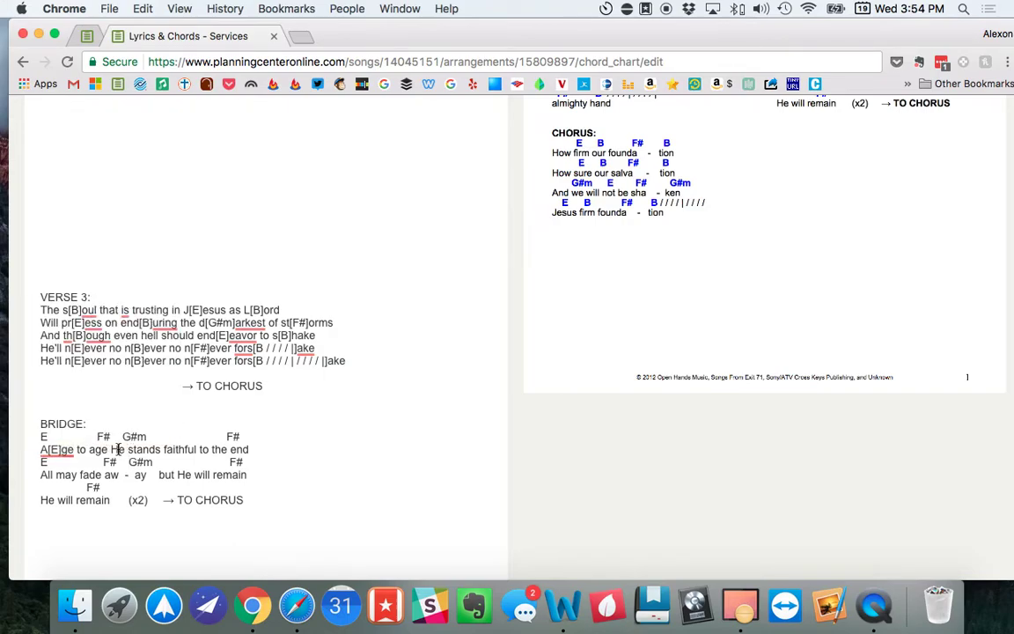
Insert [F#] before "He", [G#m] inside "stands" and [F#] inside "end" on the Bridge's first line, and delete the chord-only line above it
text([F#)
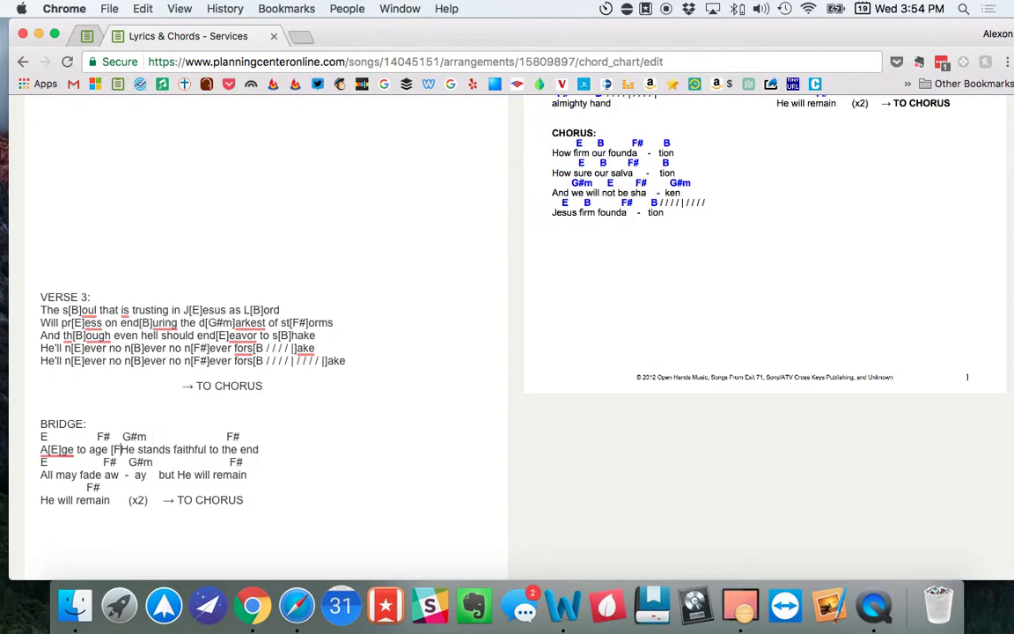
text(])
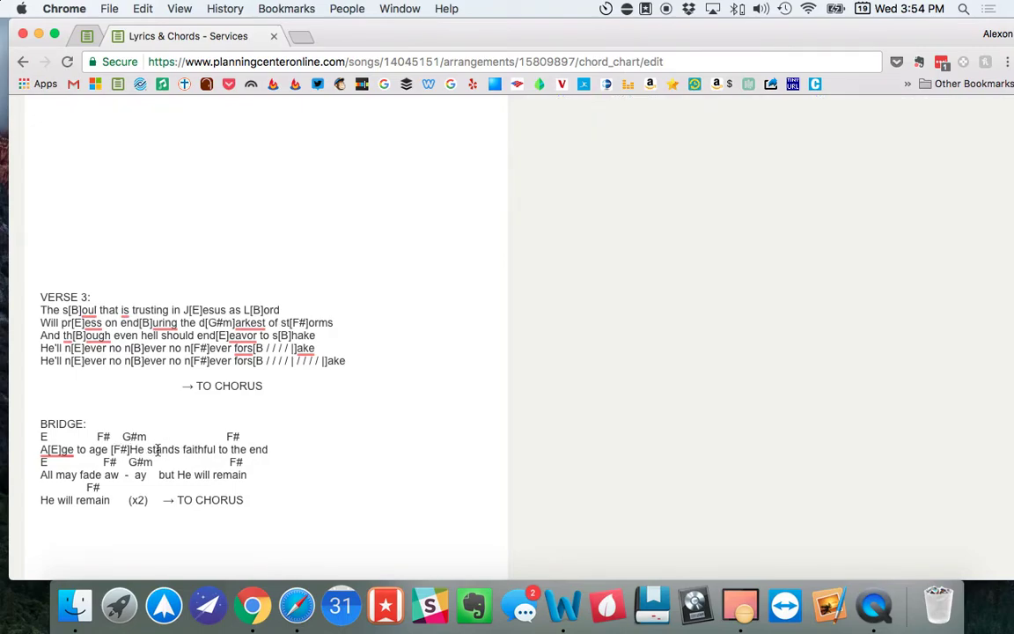
click(158, 450)
text([G#m])
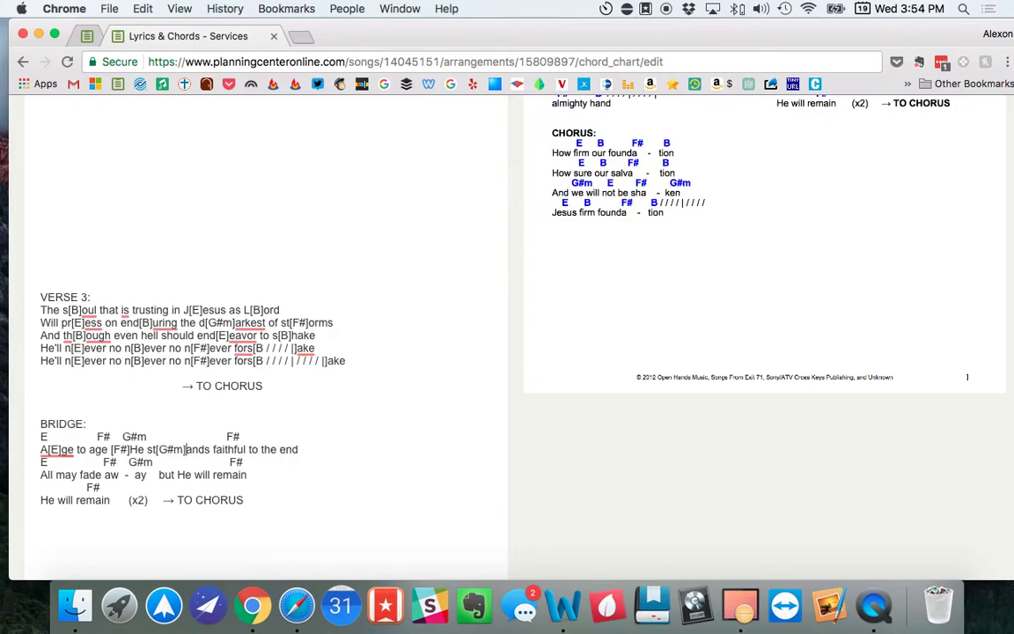
click(284, 450)
text([F#])
drag(264, 436, 13, 439)
key(BackSpace)
key(BackSpace)
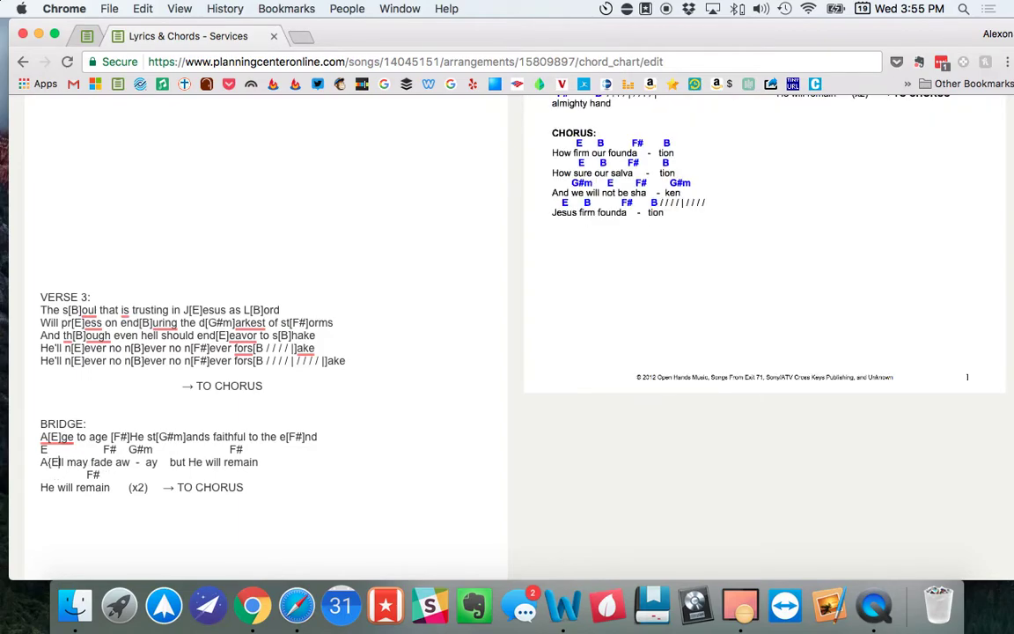
Insert "[E]" inside "All" and "[F#" inside "aw" on the Bridge's second line, widening the spaces around the hyphen
text([E])
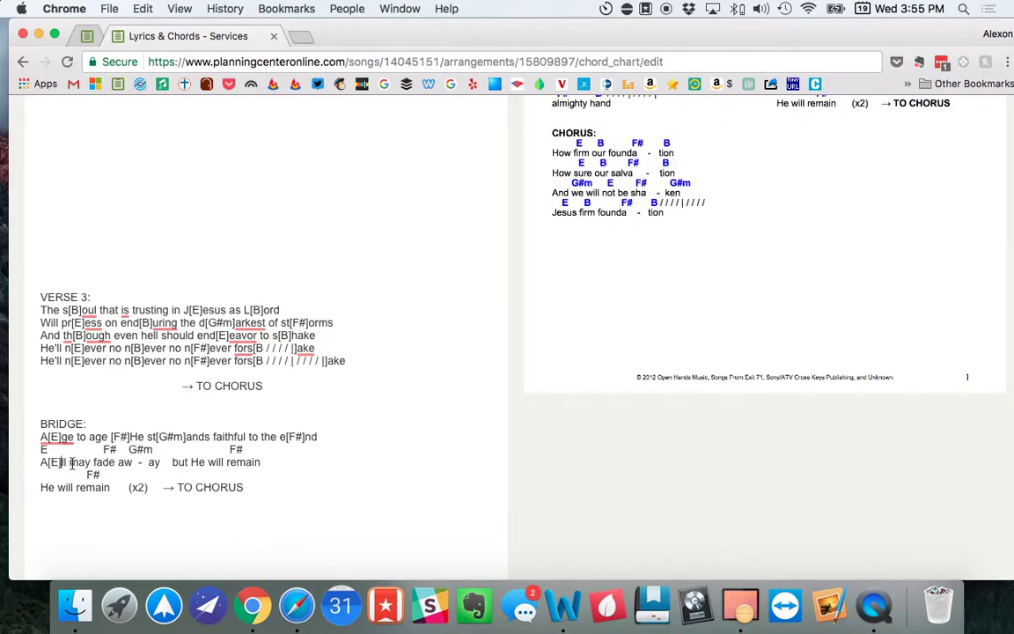
click(124, 462)
text([F#])
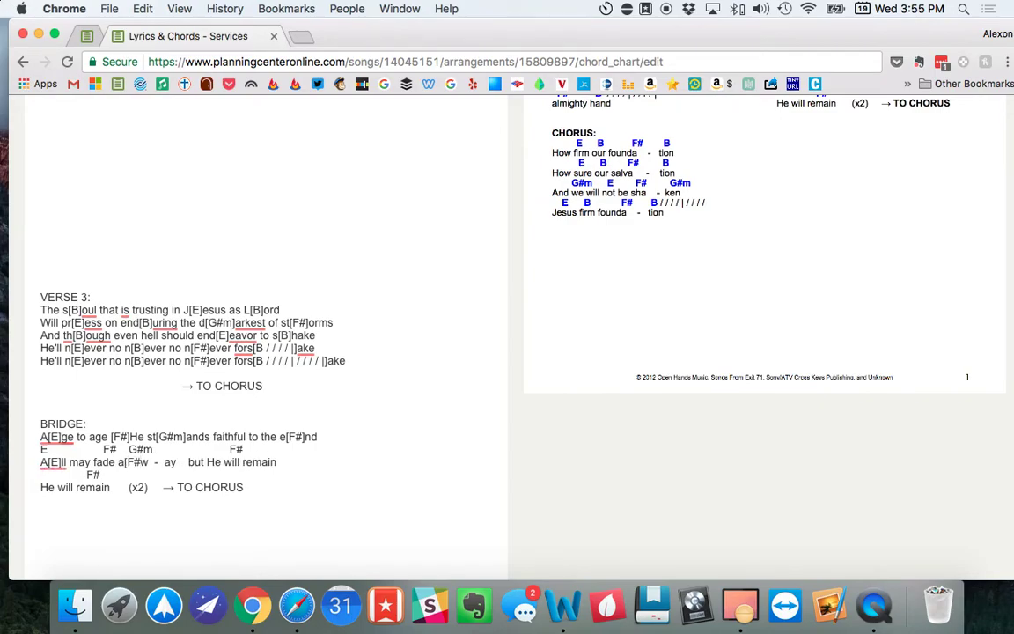
click(153, 462)
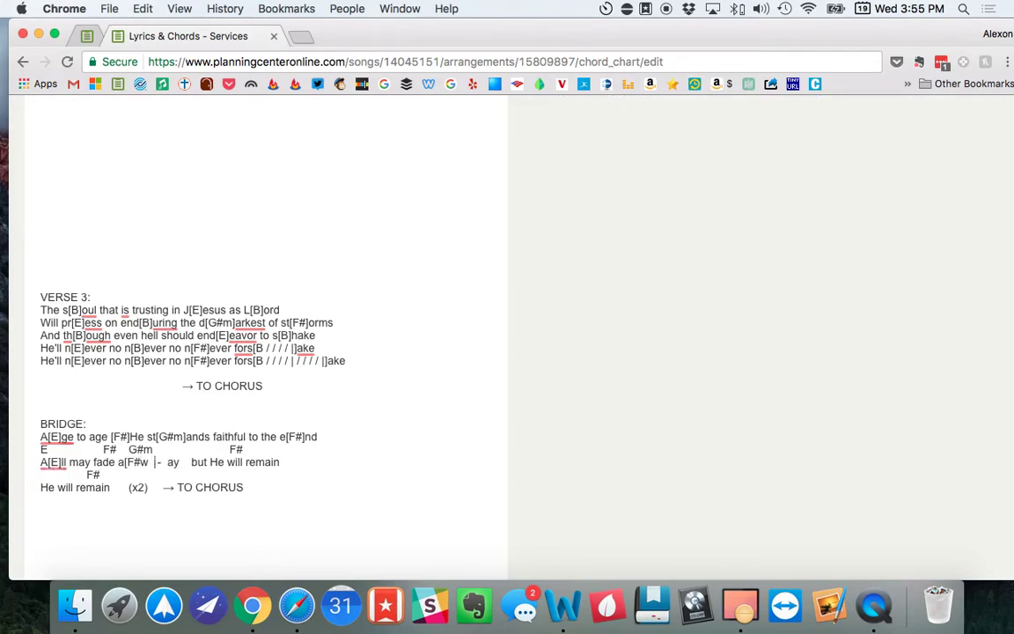
click(164, 462)
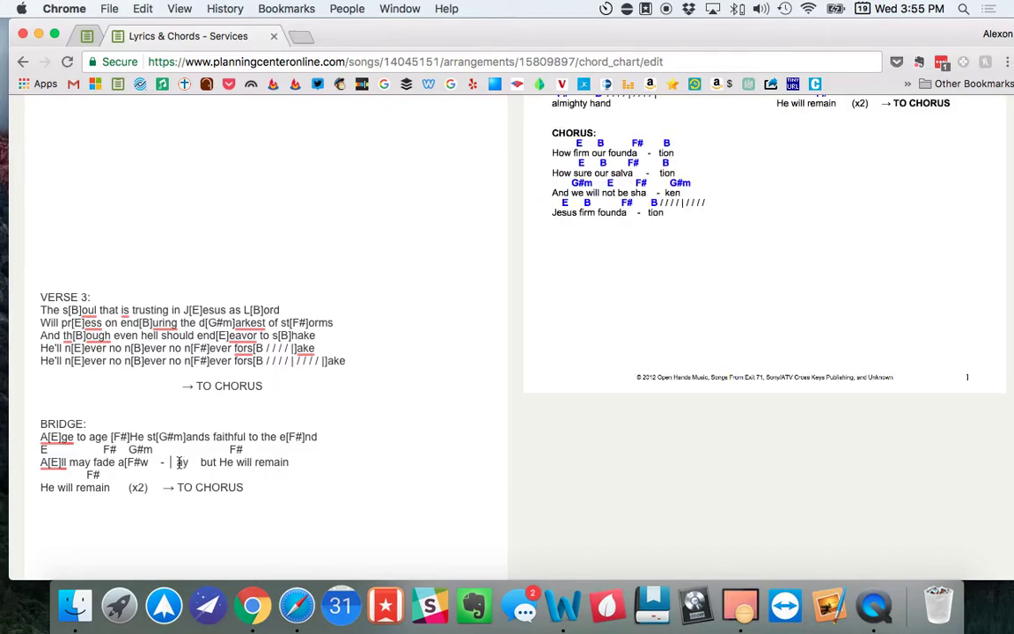
Insert [G#m] before "ay" and [F#] inside "remain" on the Bridge's second line
text([G#)
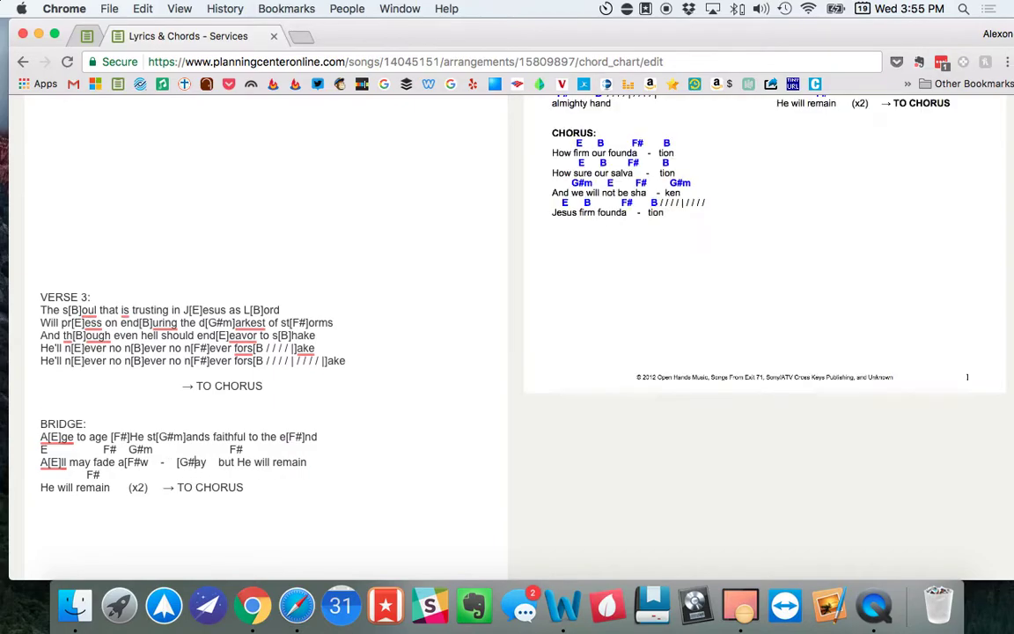
text(m)
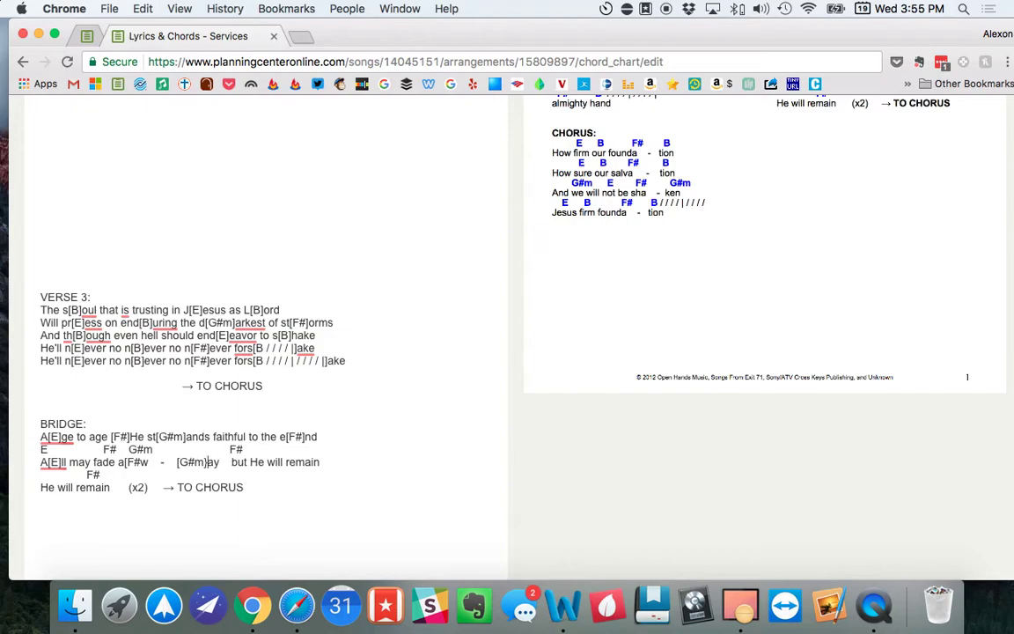
text(])
click(306, 462)
text([F#)
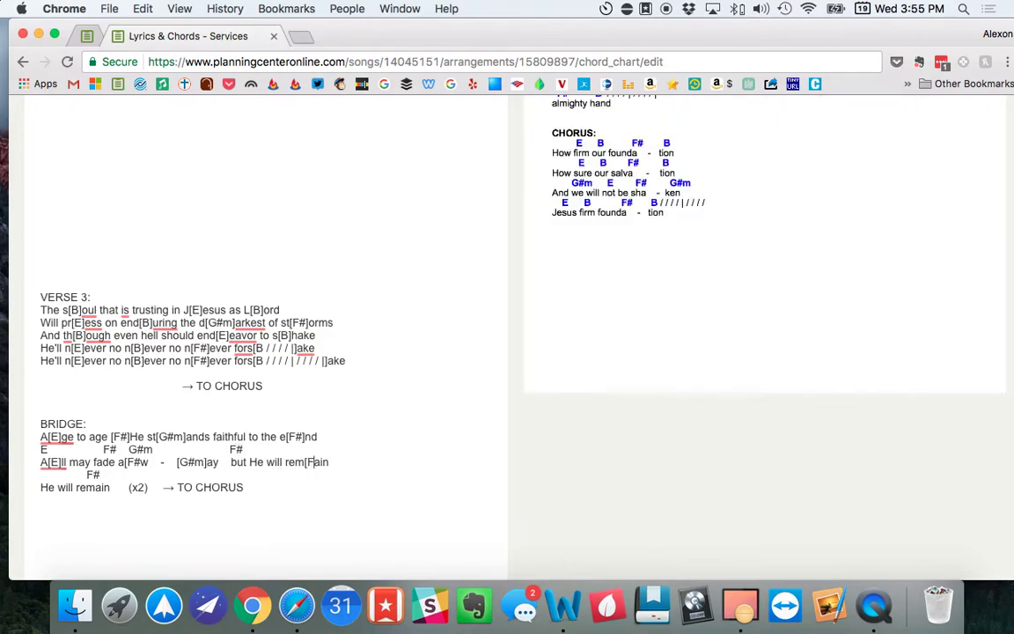
text(])
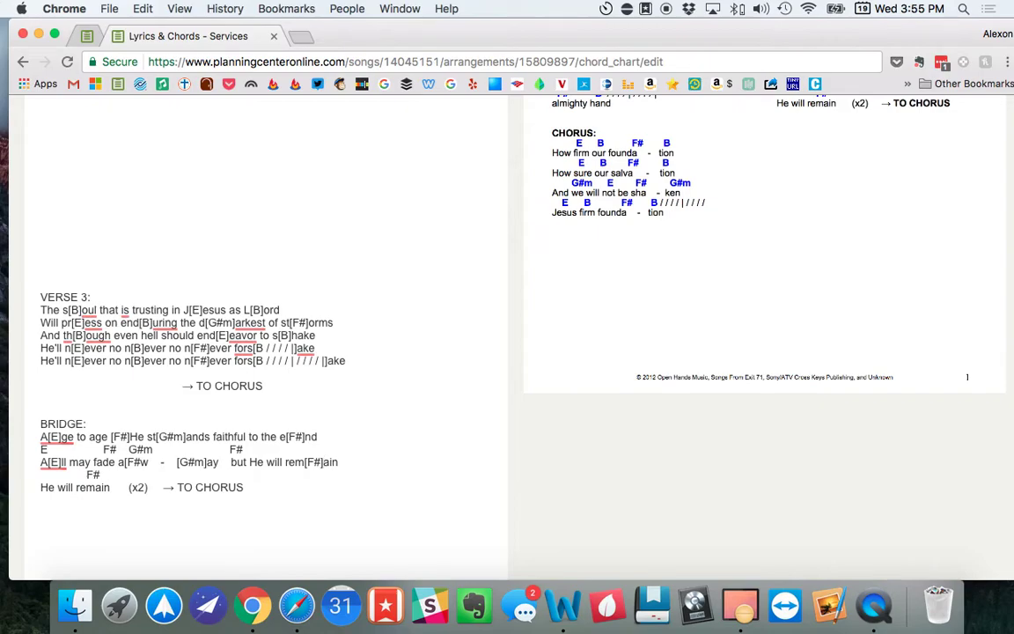
Insert [F#] inside "remain" on the Bridge's last line and delete the two remaining chord-only lines in the Bridge
click(96, 487)
text([F#])
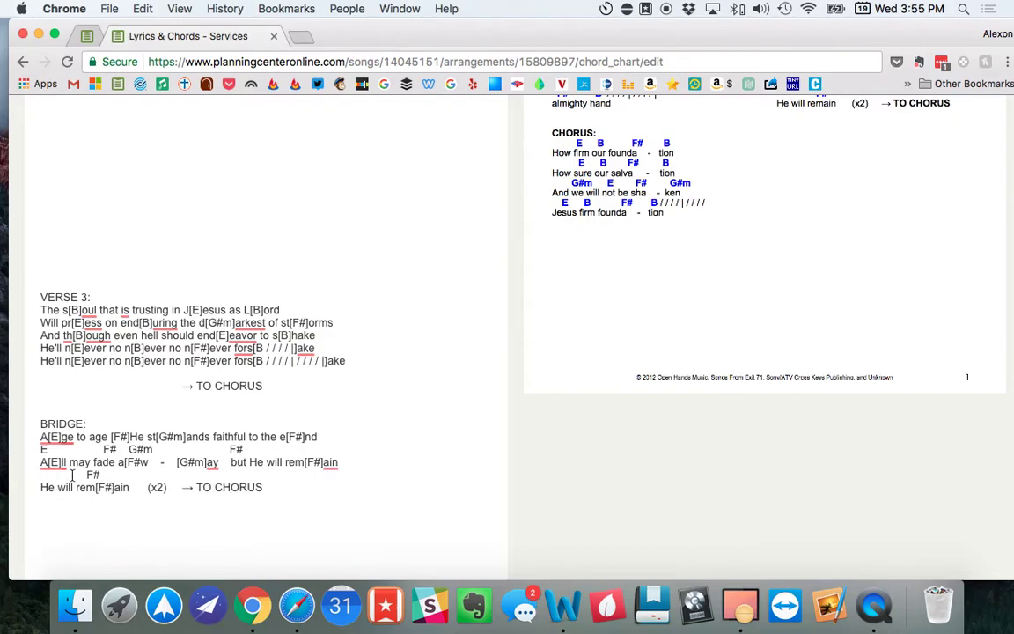
drag(245, 450, 25, 453)
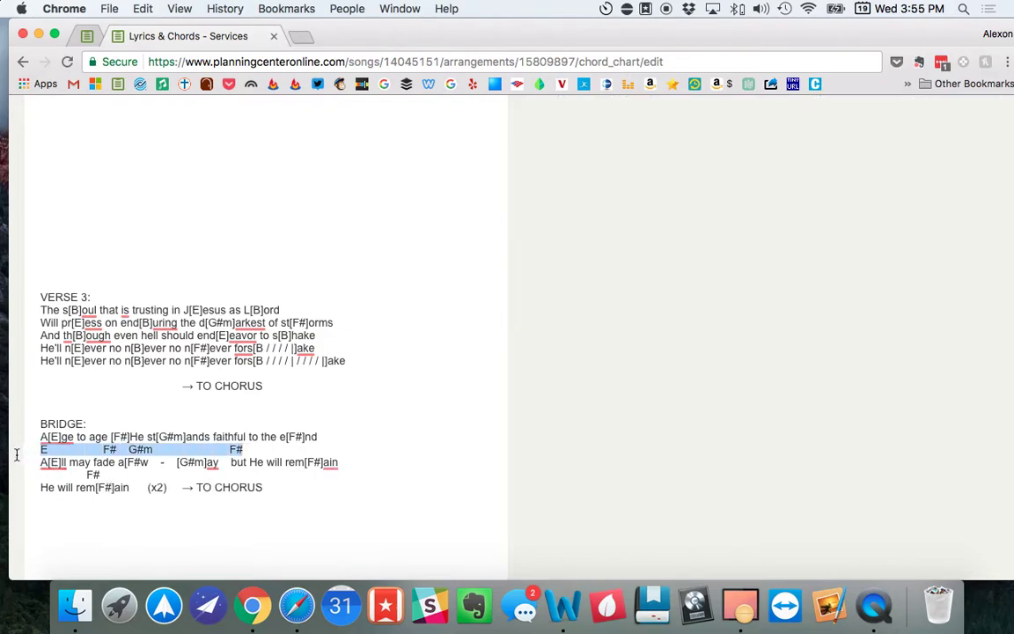
key(BackSpace)
key(BackSpace)
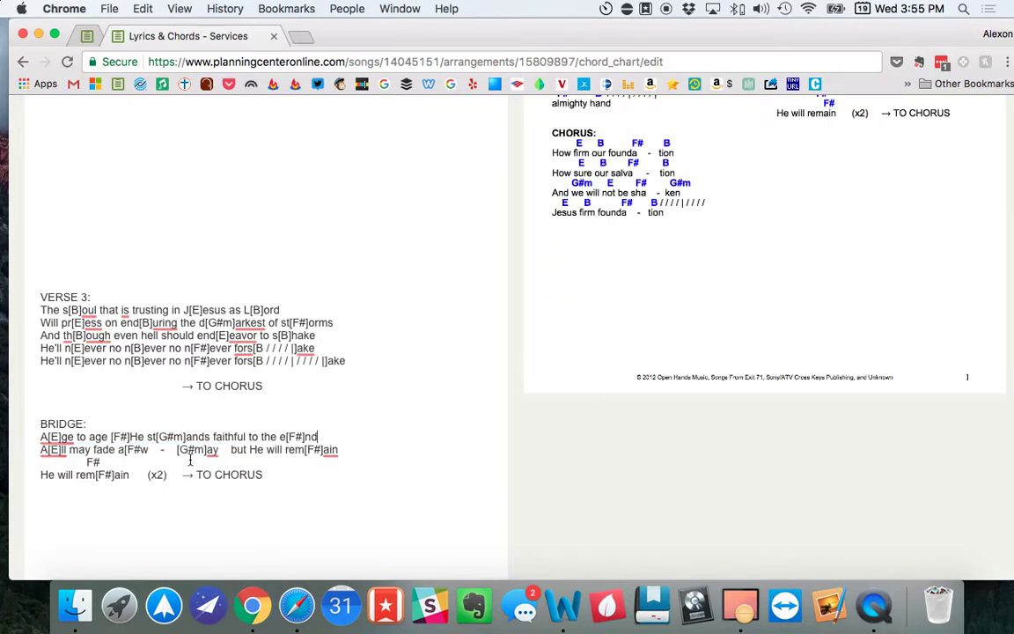
drag(121, 462, 40, 458)
key(BackSpace)
key(BackSpace)
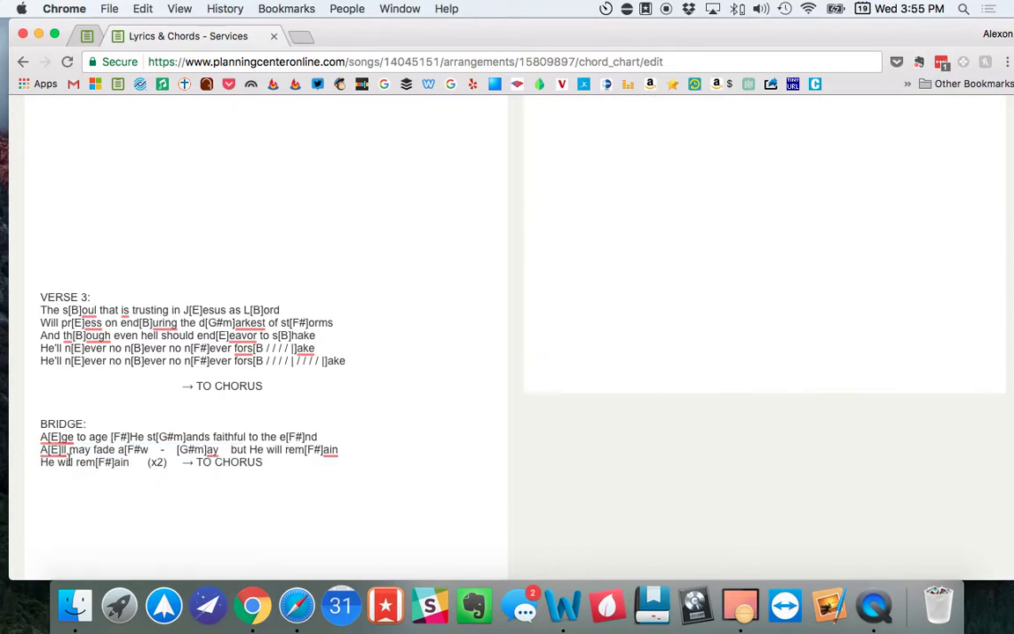
Move the Bridge's "→ TO CHORUS" marker two lines down, leaving an empty line above it, and indent it further
scroll(750, 299, up, 5)
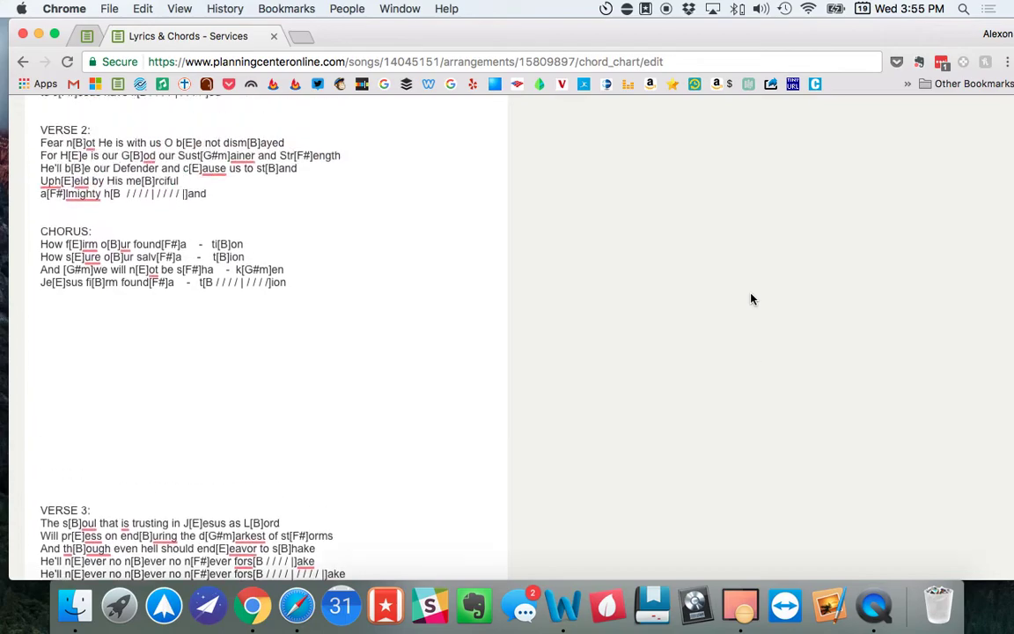
scroll(750, 299, down, 5)
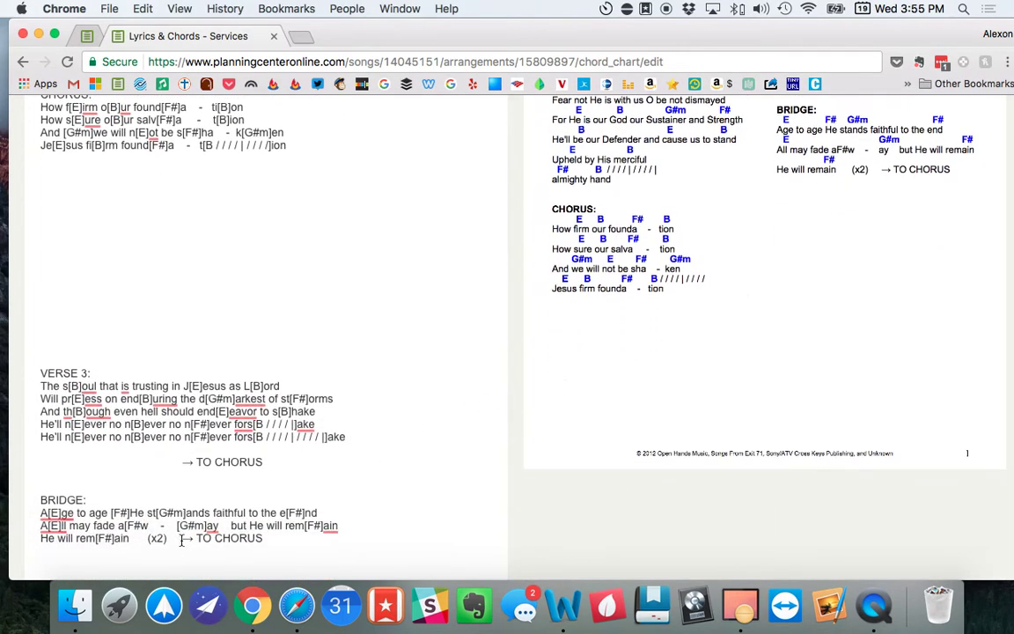
click(182, 540)
key(Return)
key(Return)
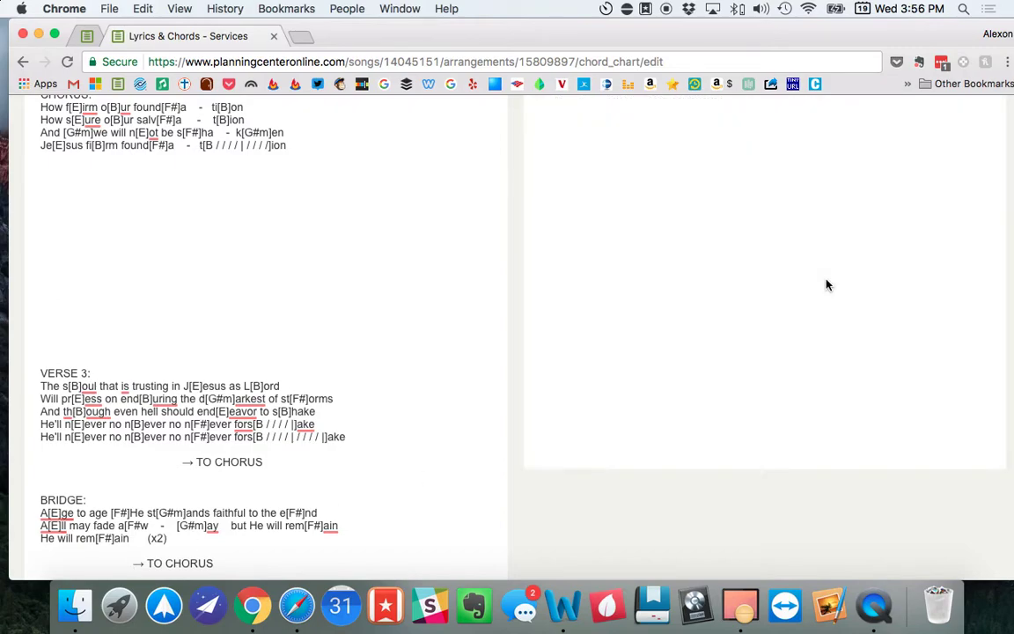
scroll(828, 285, up, 4)
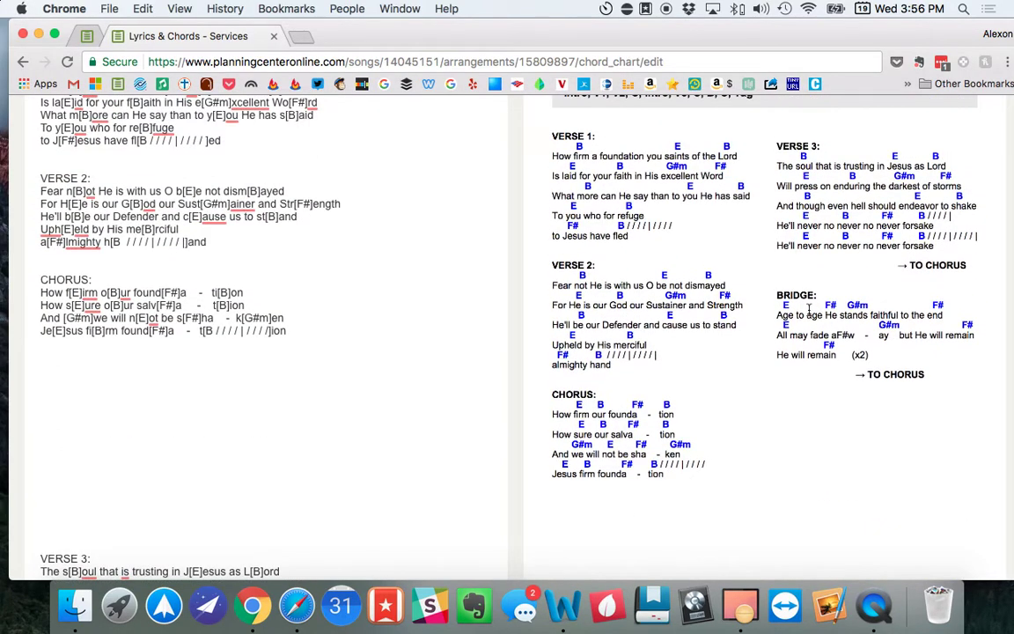
scroll(800, 317, down, 3)
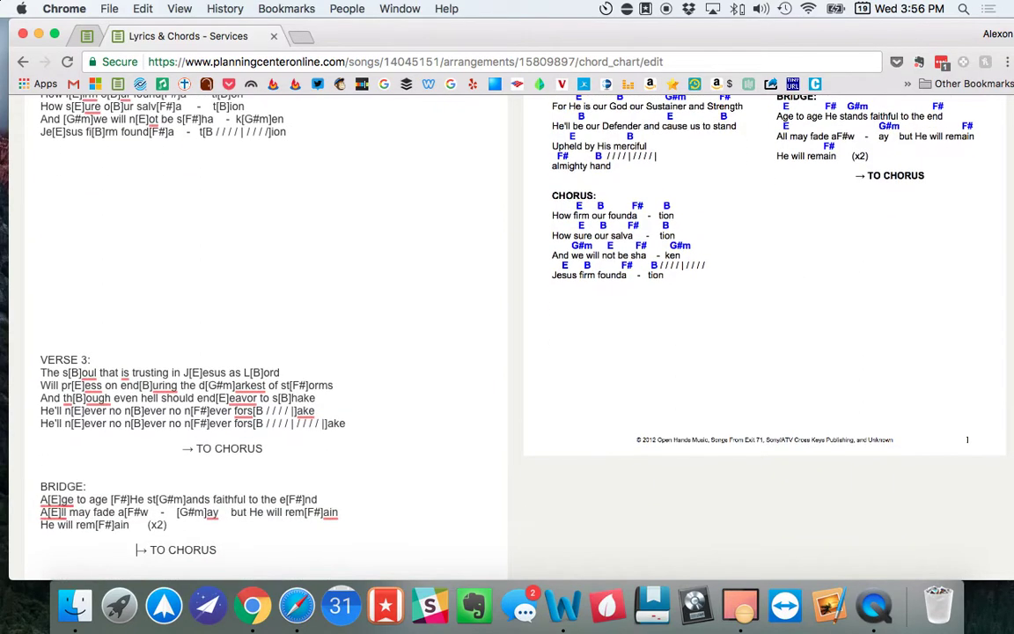
scroll(755, 346, up, 4)
scroll(755, 346, up, 3)
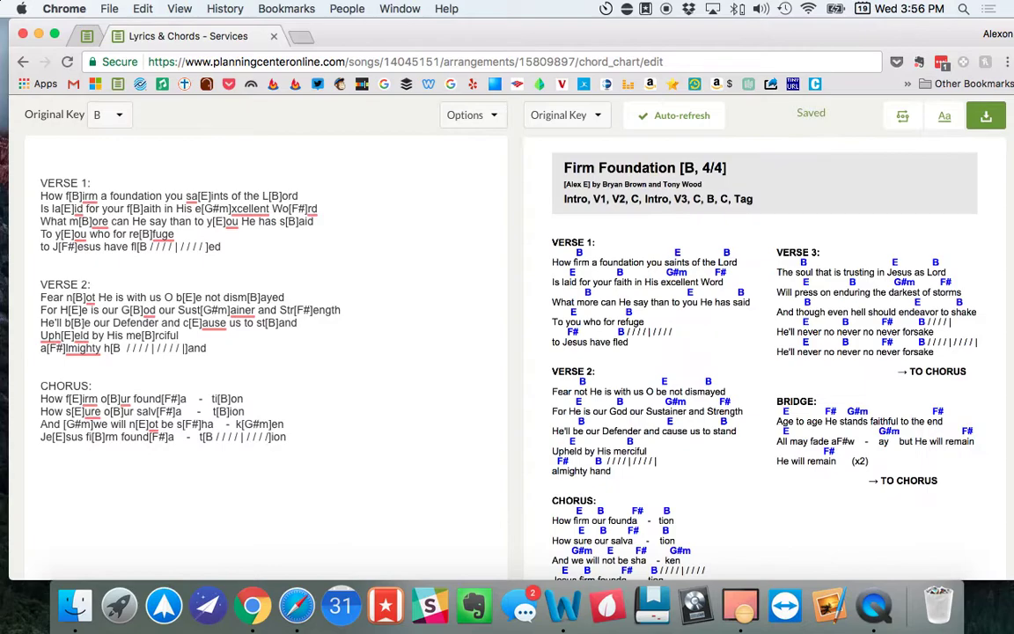
Add one extra blank line above Verse 2 and one above the Chorus, and check the spacing in the preview
scroll(507, 335, down, 1)
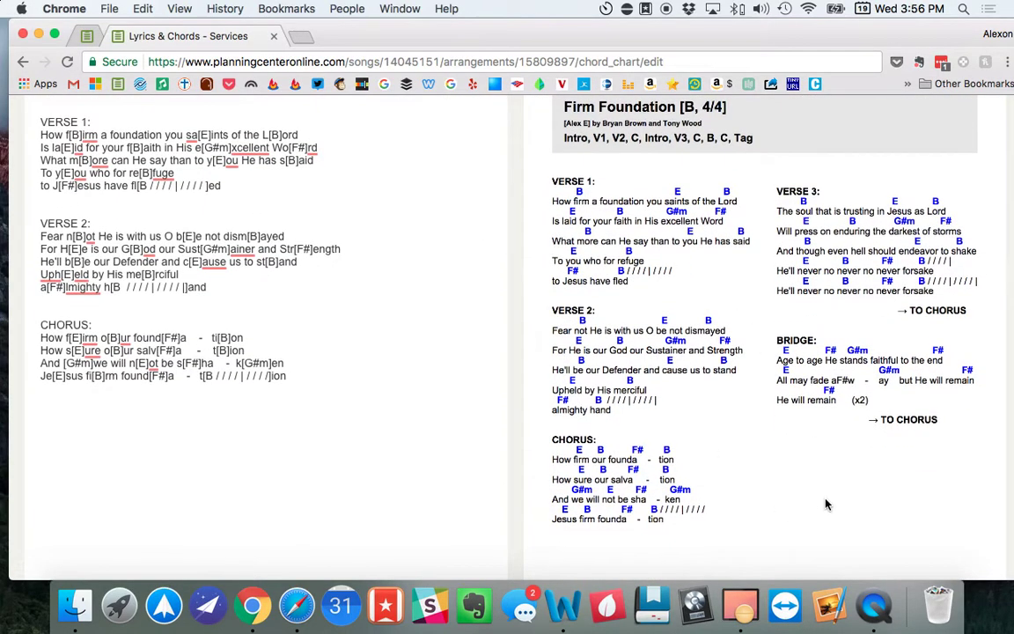
scroll(606, 431, down, 3)
scroll(565, 408, up, 5)
click(129, 326)
key(Return)
scroll(130, 342, down, 1)
click(89, 379)
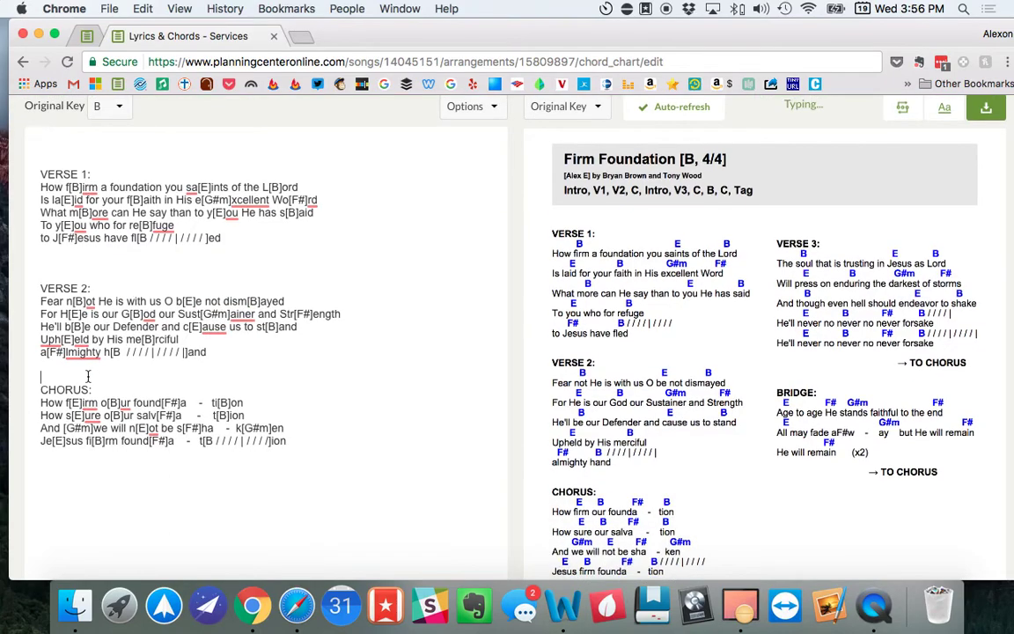
key(Return)
scroll(315, 381, down, 3)
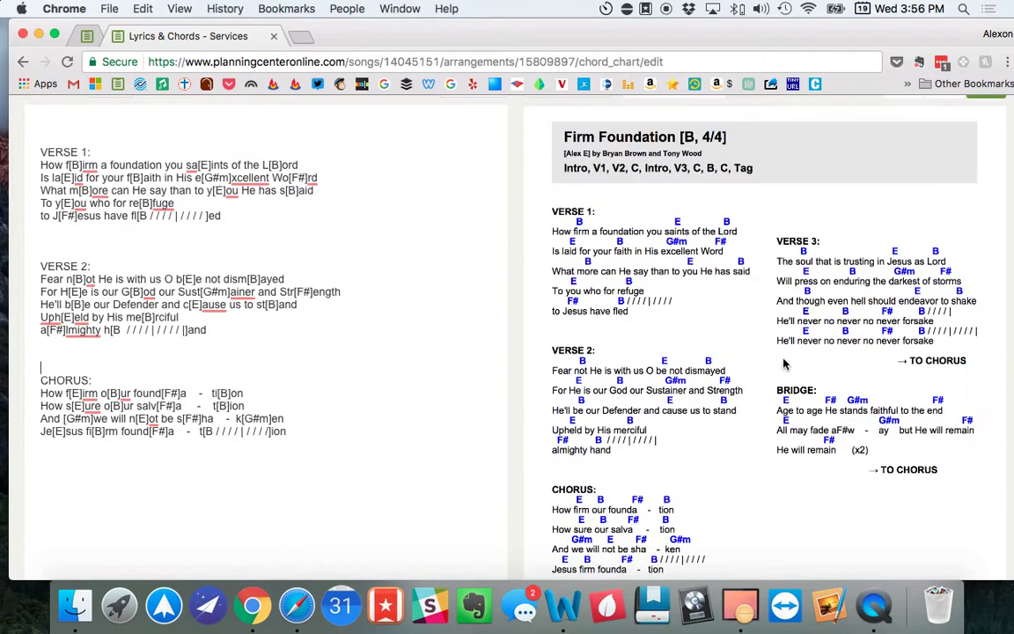
scroll(782, 364, down, 3)
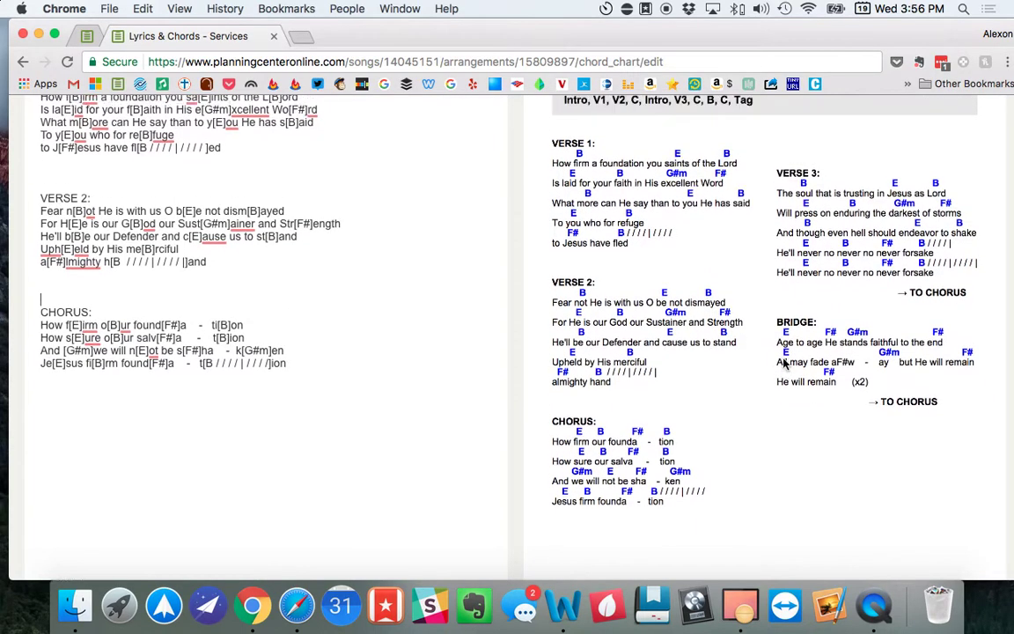
scroll(782, 364, up, 3)
scroll(784, 363, down, 2)
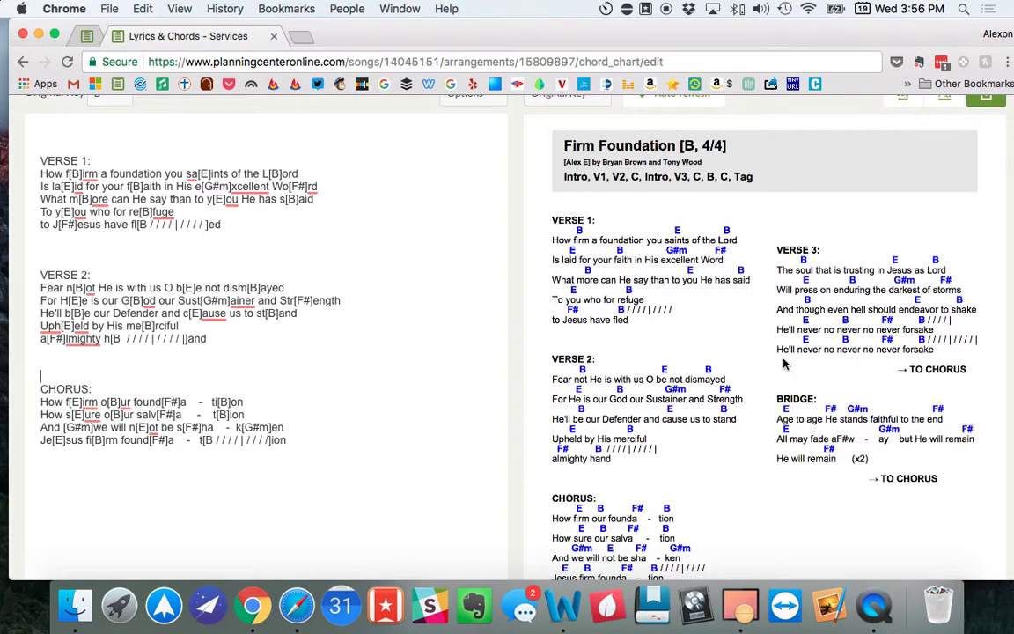
scroll(784, 361, up, 1)
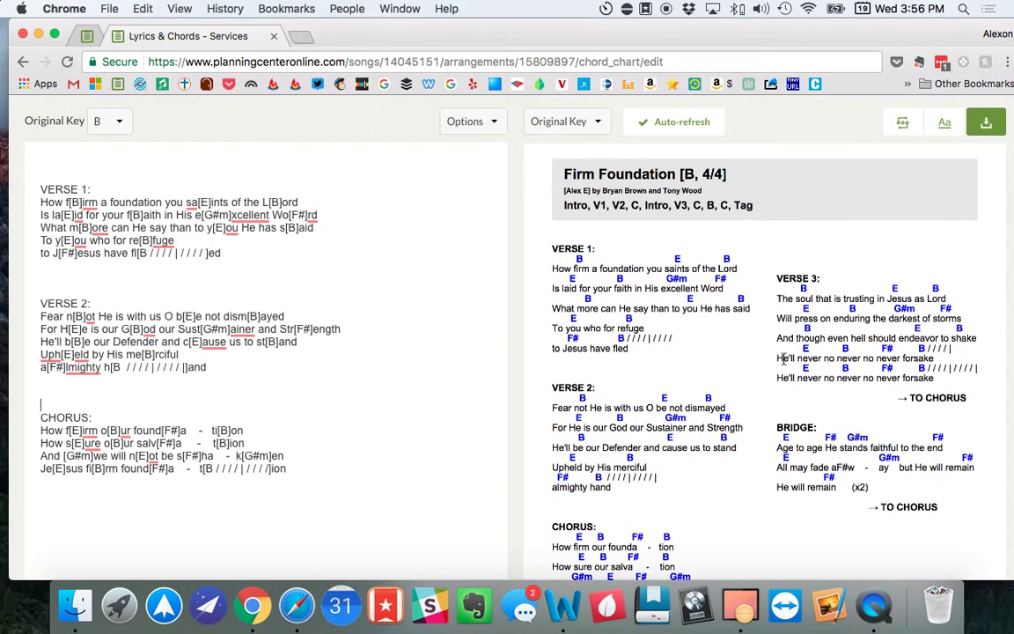